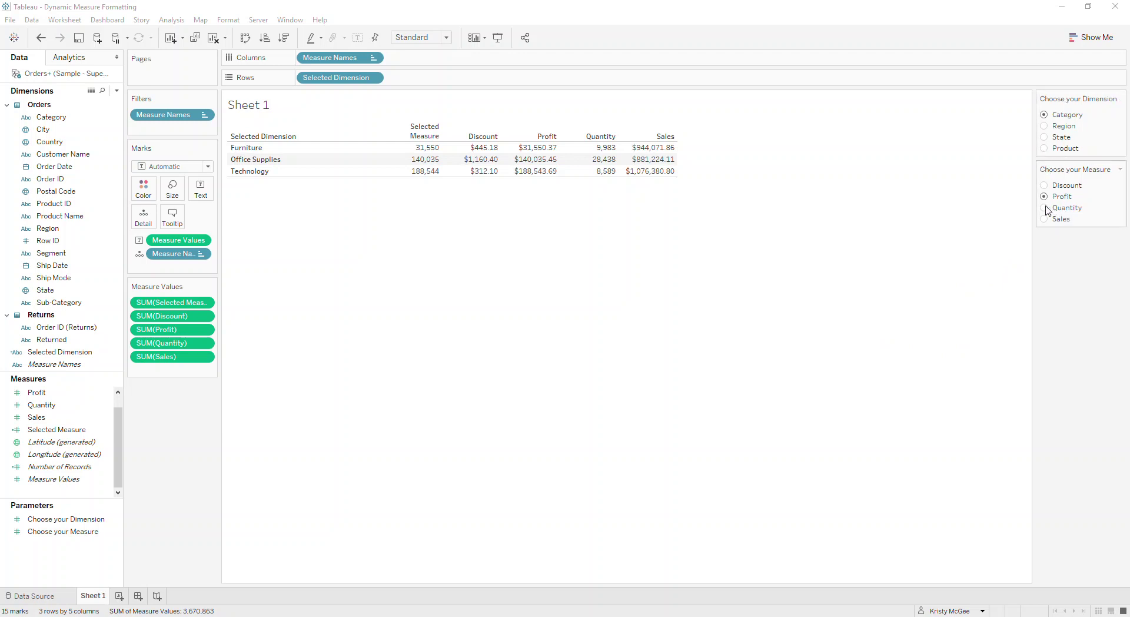
Step: Switch the chosen measure to Discount and then Quantity, comparing the Selected Measure column with the individual measure columns
mouse_move(600, 176)
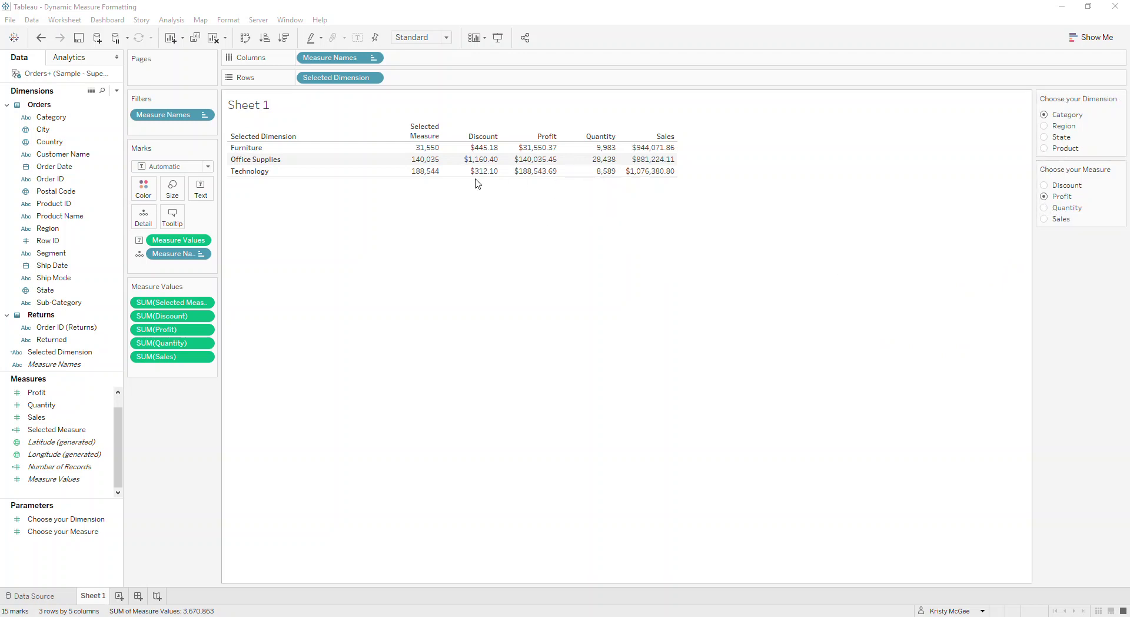
mouse_move(446, 182)
left_click(1045, 189)
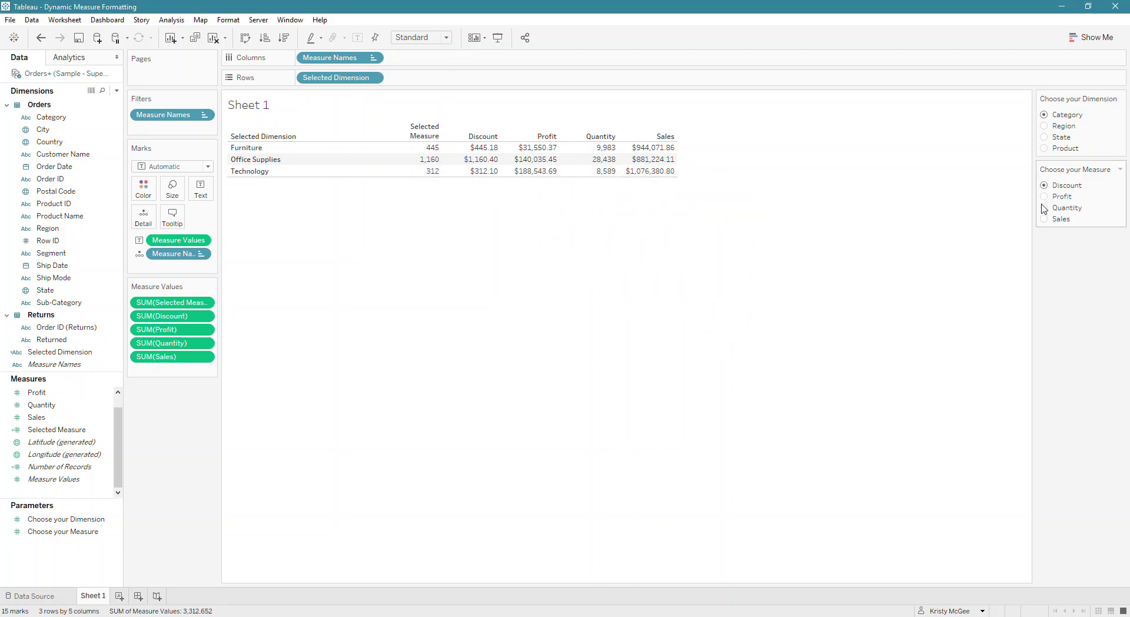
left_click(1044, 207)
mouse_move(422, 161)
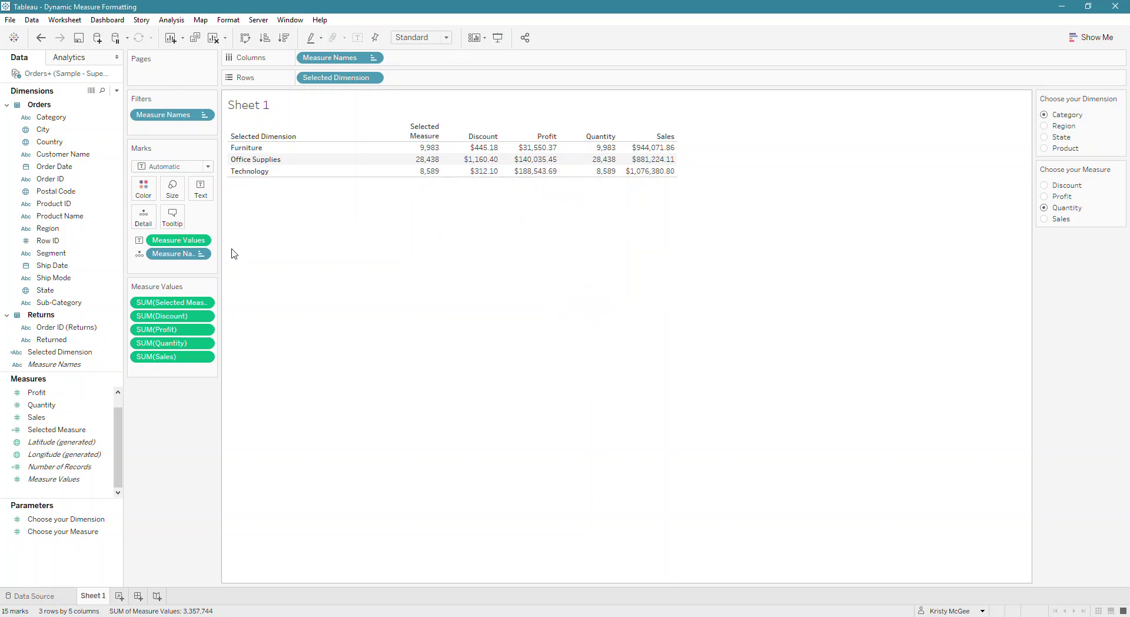
Step: Start a new calculated field and name it String Measure
right_click(91, 353)
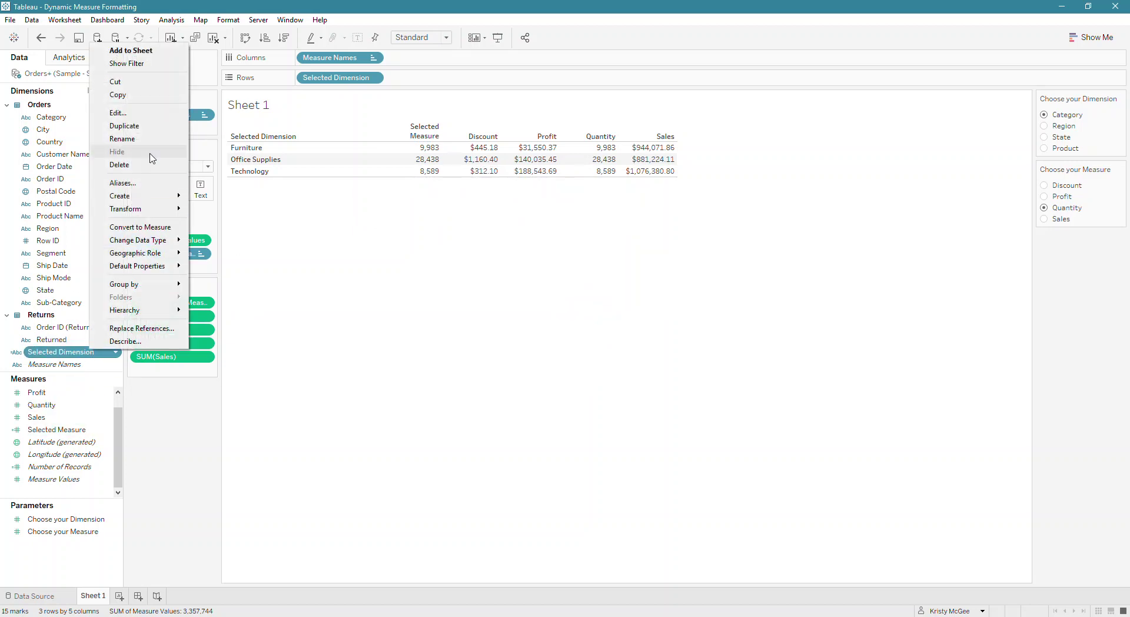
right_click(74, 569)
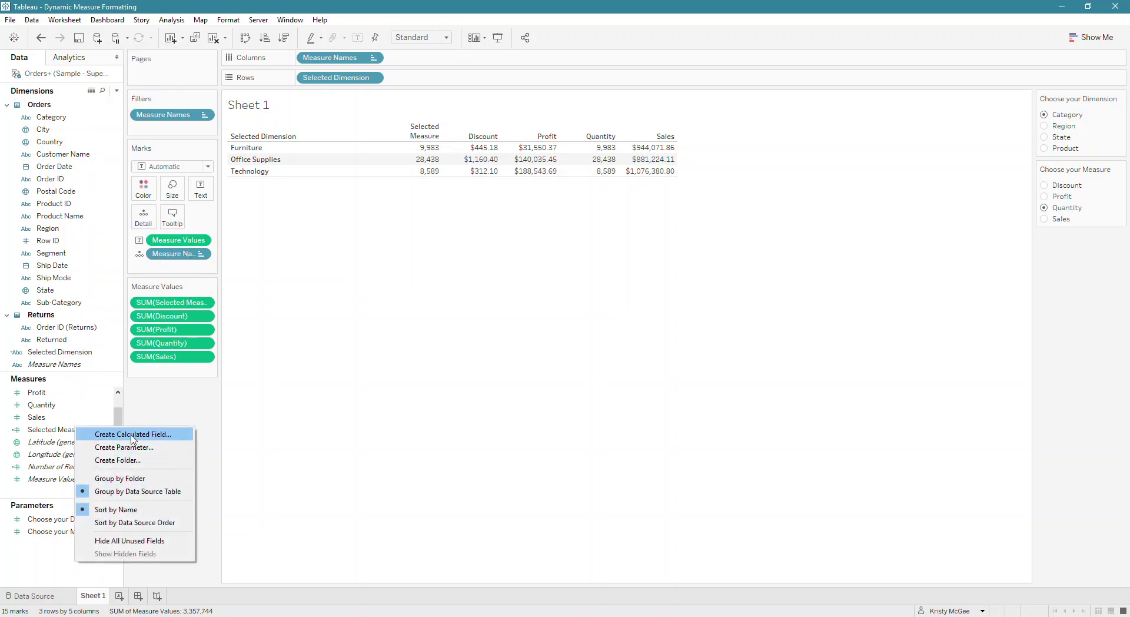
left_click(134, 436)
type("String Measure")
key("Tab")
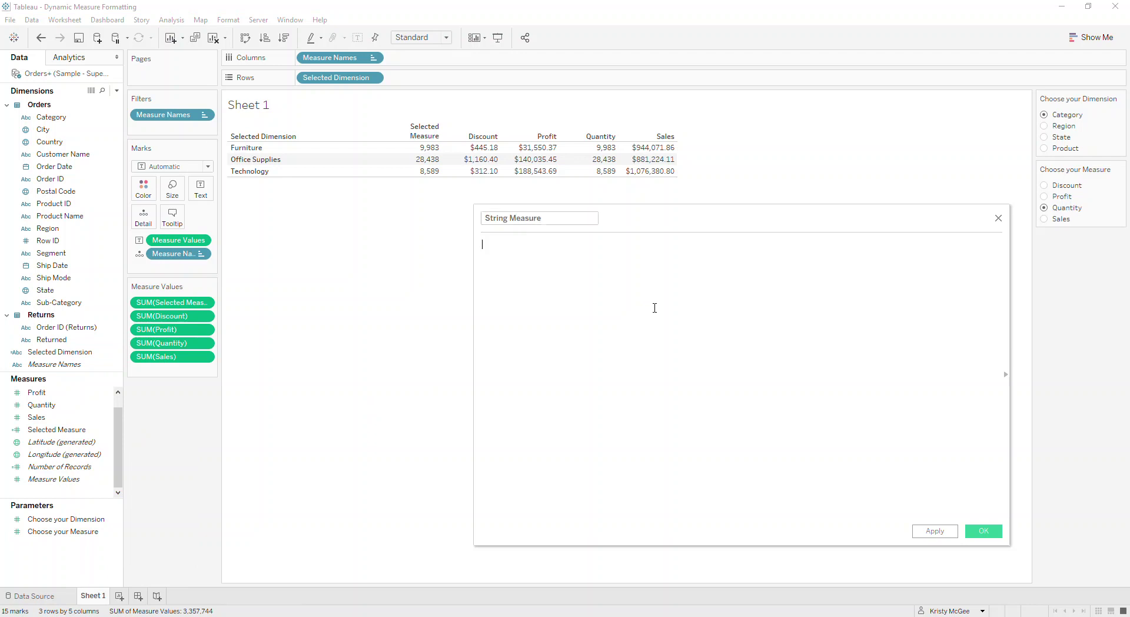
Step: Define String Measure as str([Selected Measure]) and save the calculated field
type("str(")
key("BackSpace")
type("(sel")
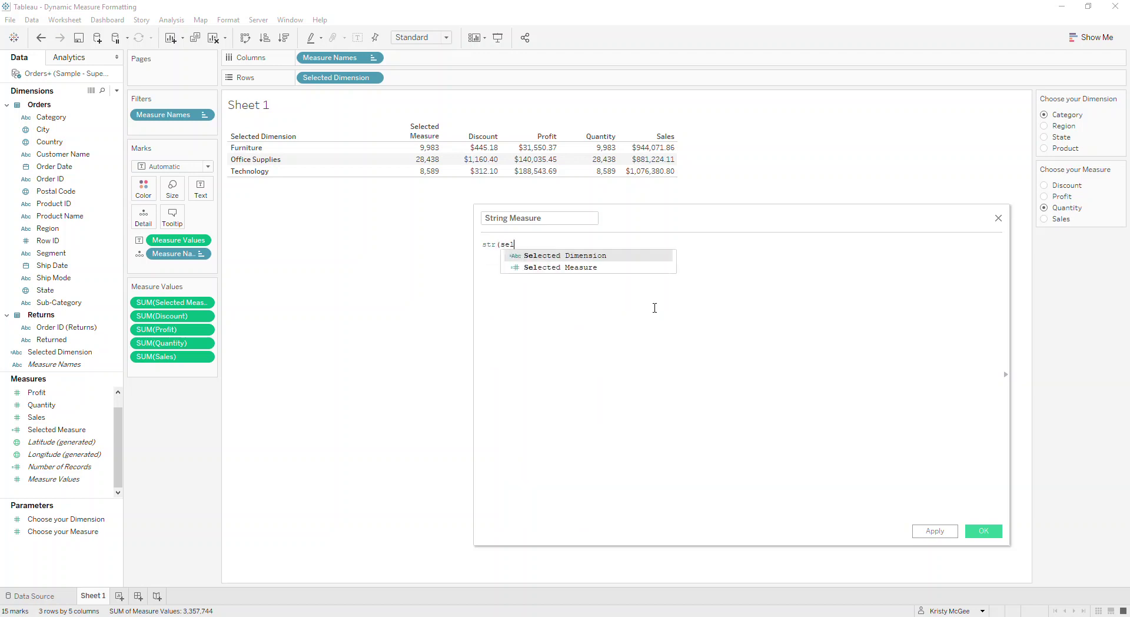
key("Down")
key("Return")
type(")")
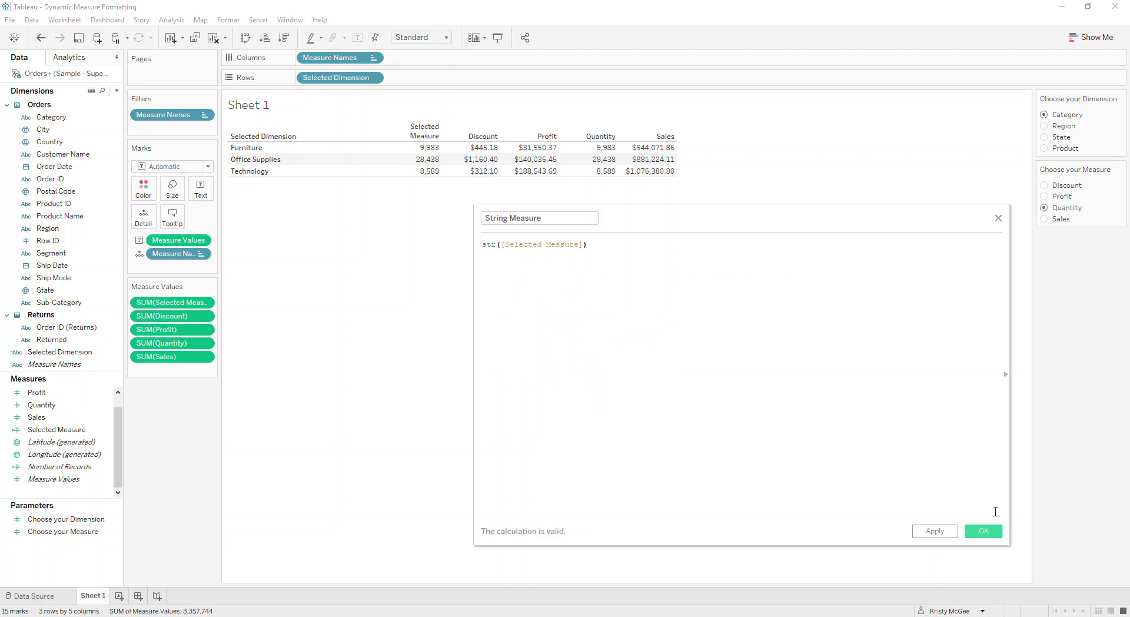
left_click(984, 529)
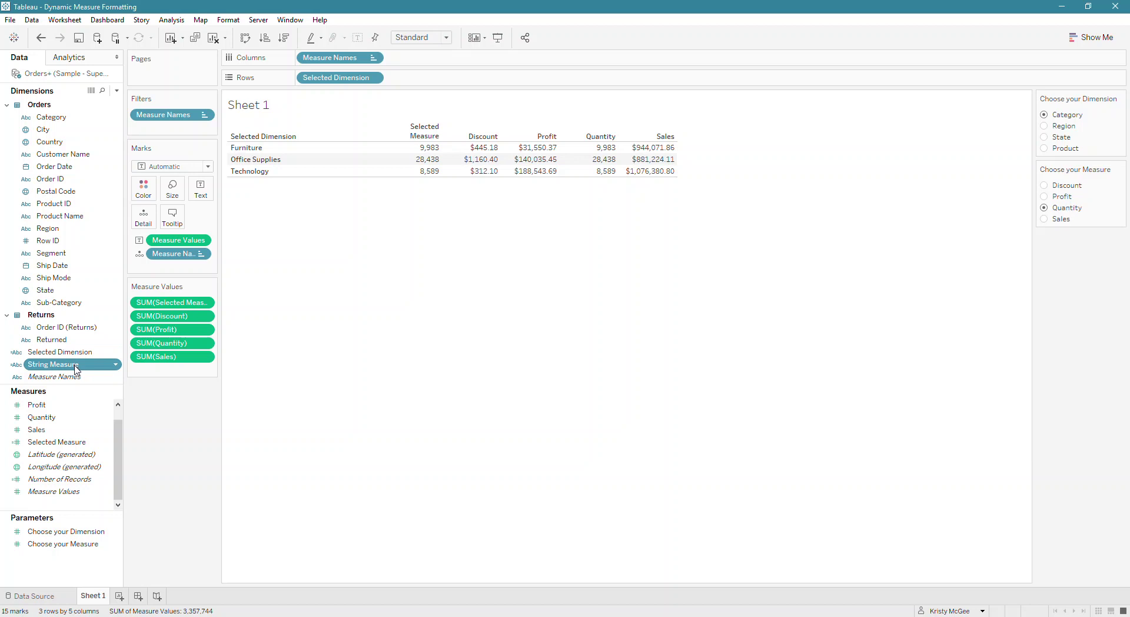
Step: Add String Measure to the table's rows after Selected Dimension
left_click_drag(83, 364, 455, 81)
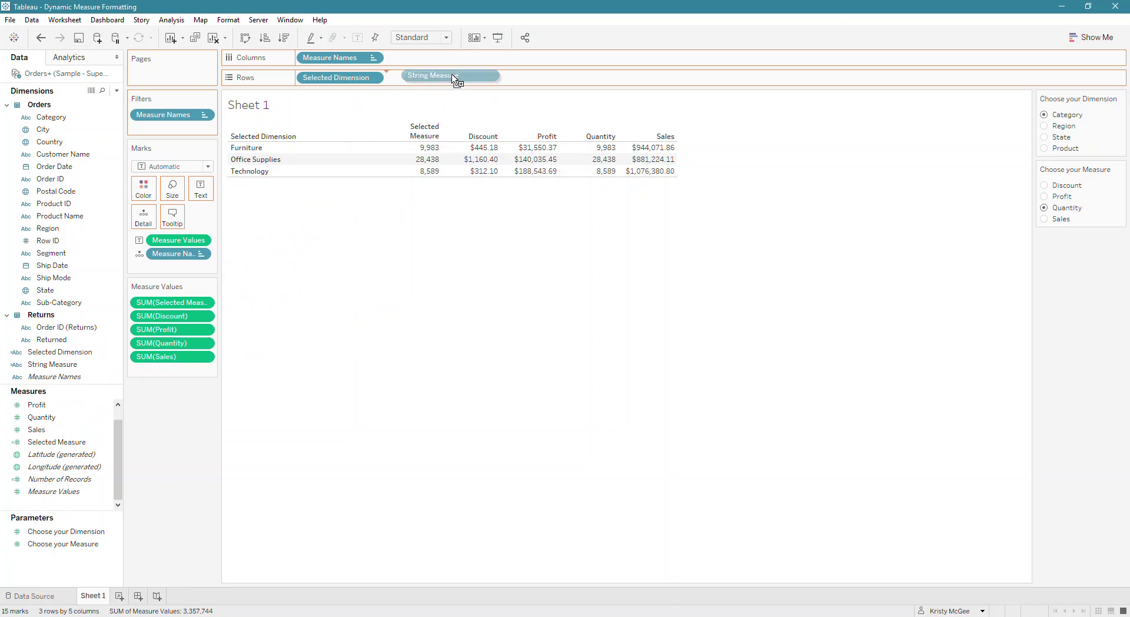
left_click_drag(455, 80, 456, 80)
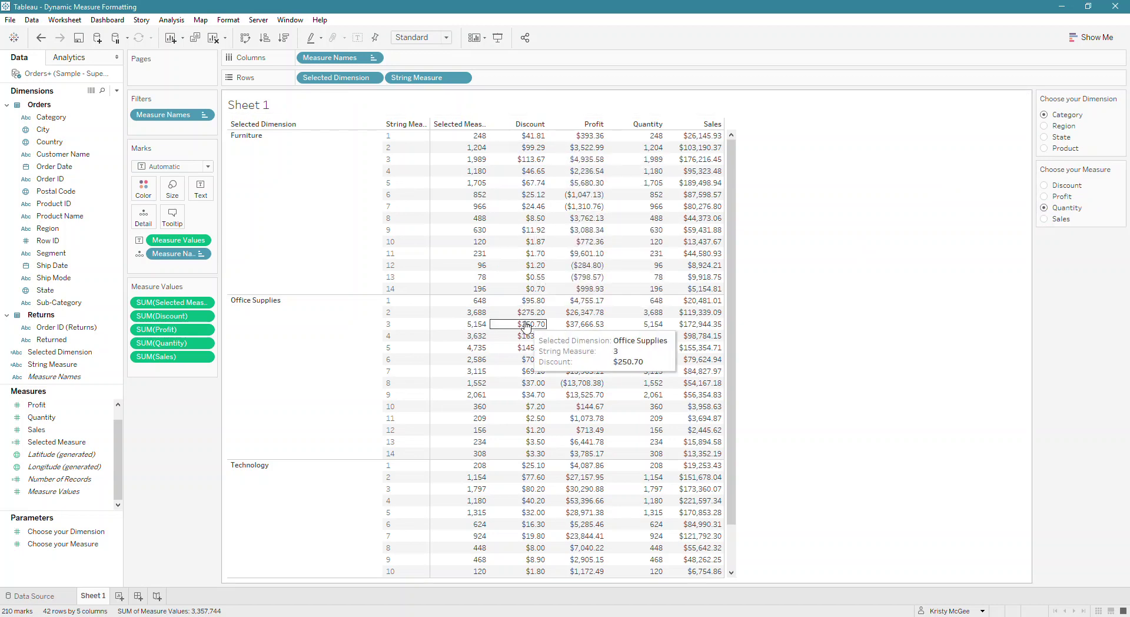
left_click(288, 188)
left_click(268, 218)
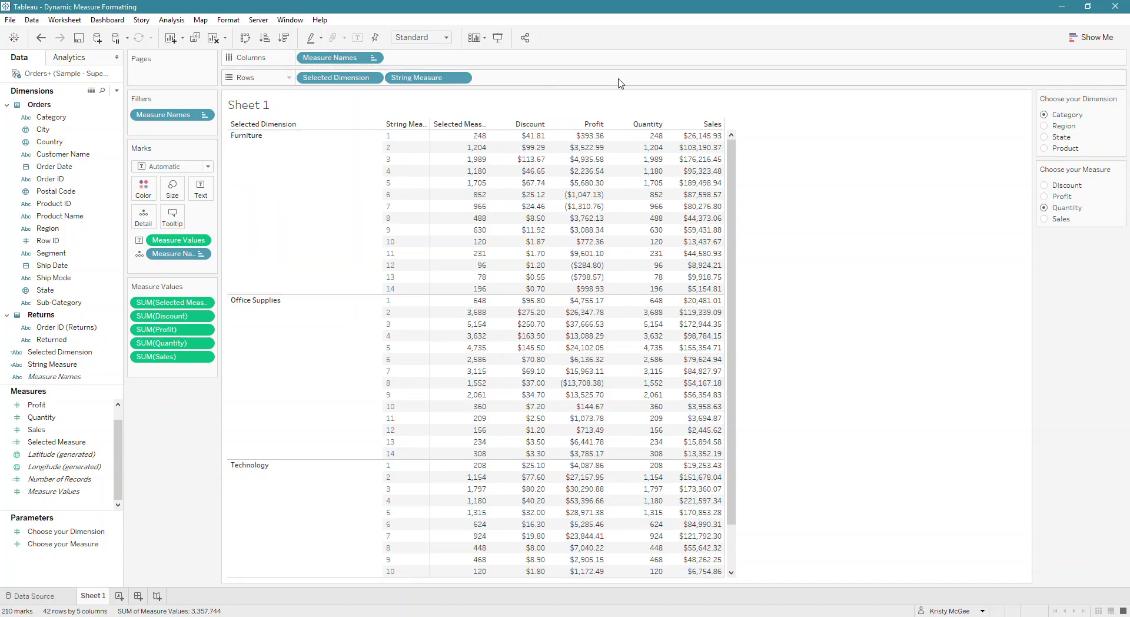
Step: Switch the chosen measure to Profit, Quantity and back to Profit, comparing the String Measure values
left_click(1045, 198)
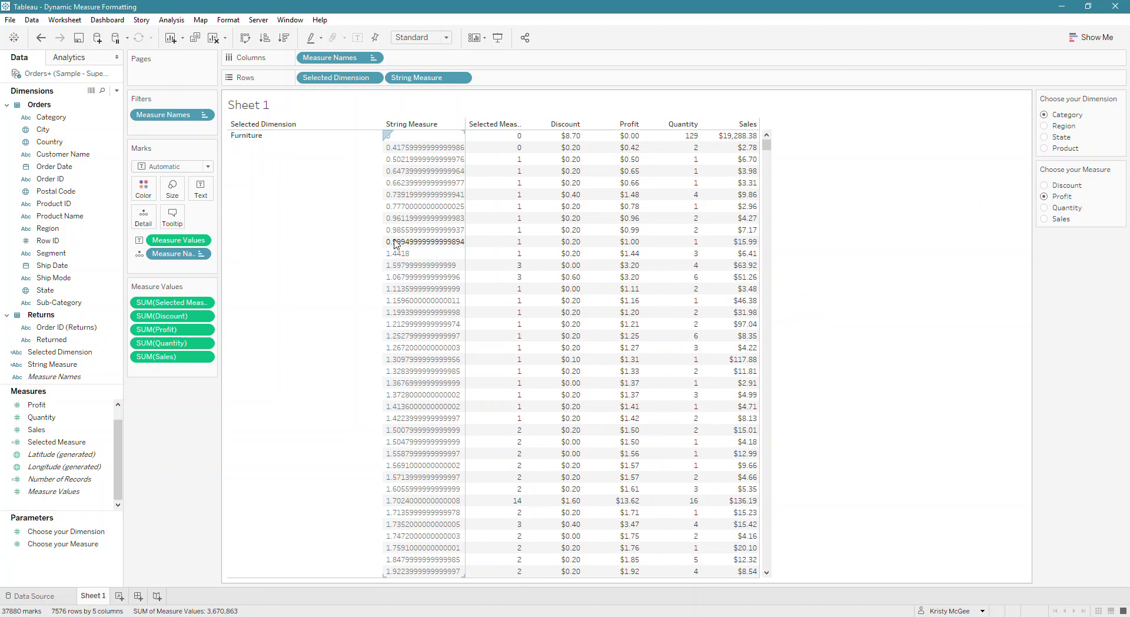
mouse_move(475, 246)
mouse_move(756, 253)
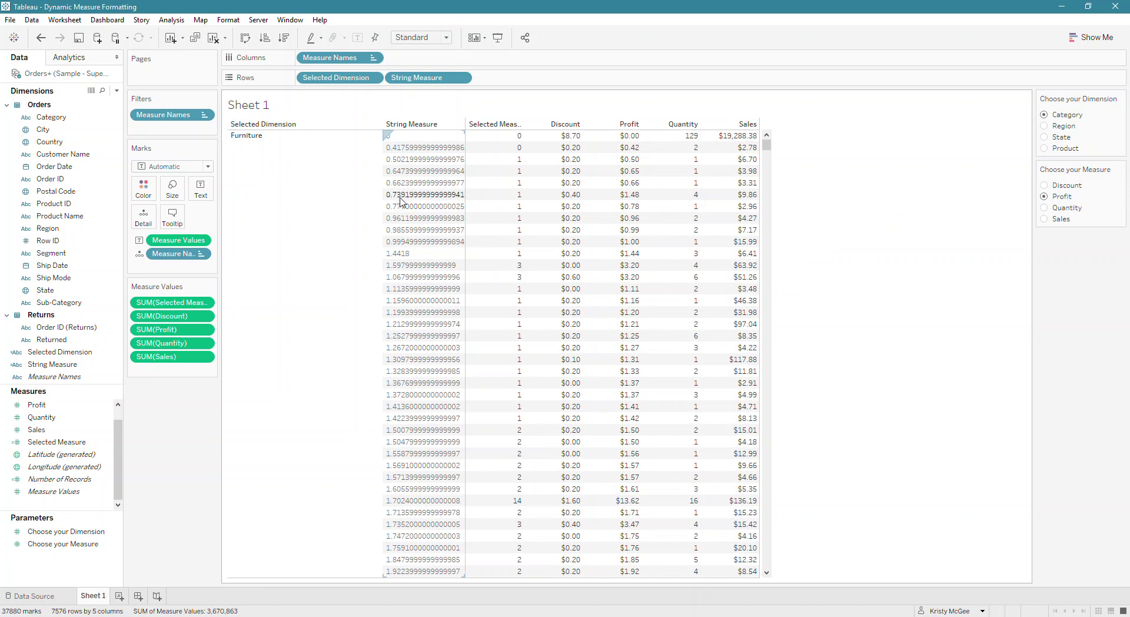
left_click(1044, 208)
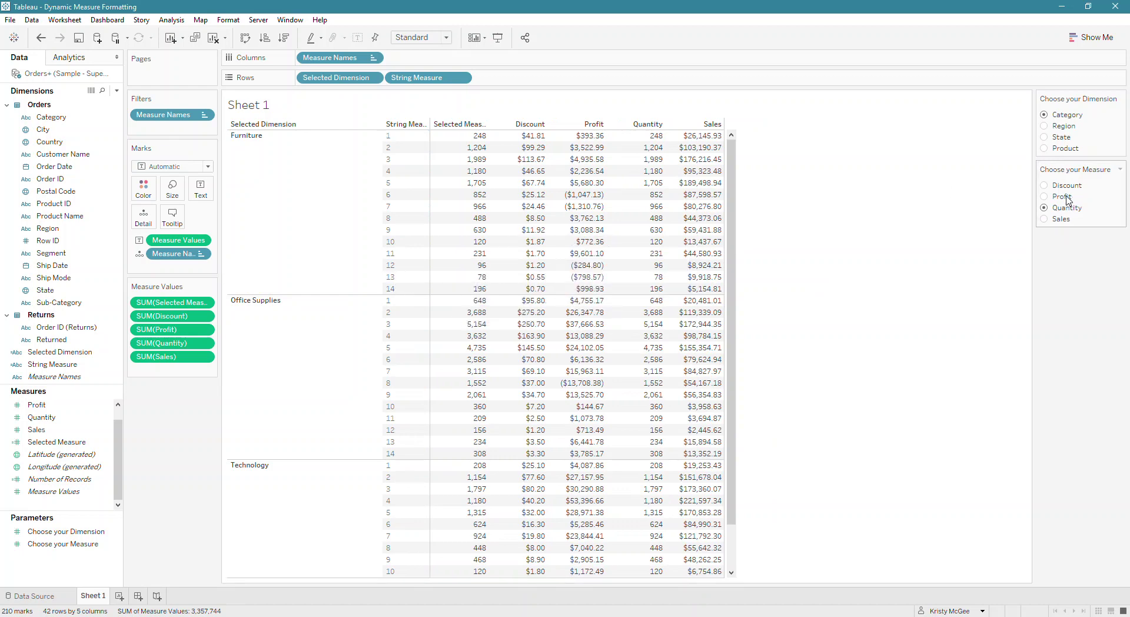
left_click(1045, 196)
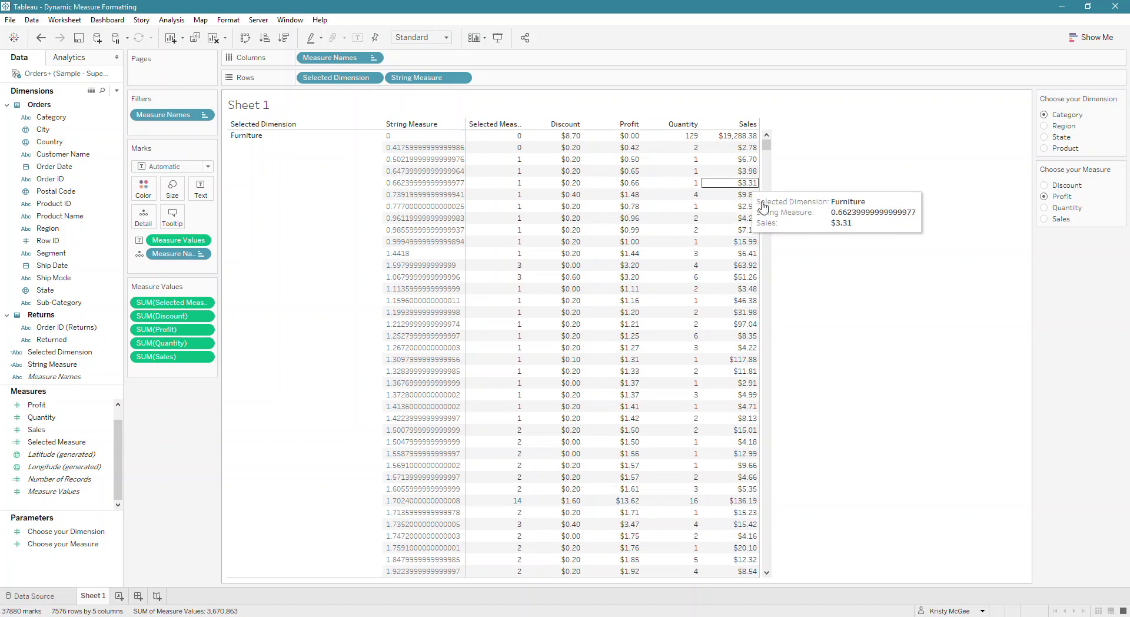
Step: Edit the String Measure calculation, inserting a FIXED expression on [Selected Dimension] before [Selected Measure] inside str()
left_click(36, 429)
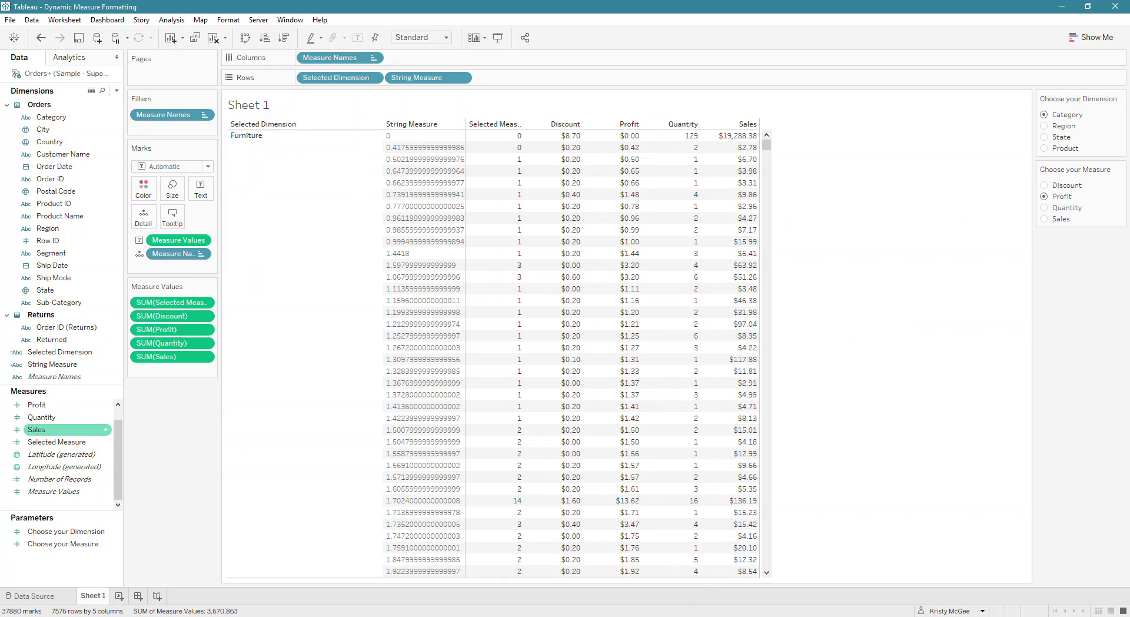
right_click(80, 364)
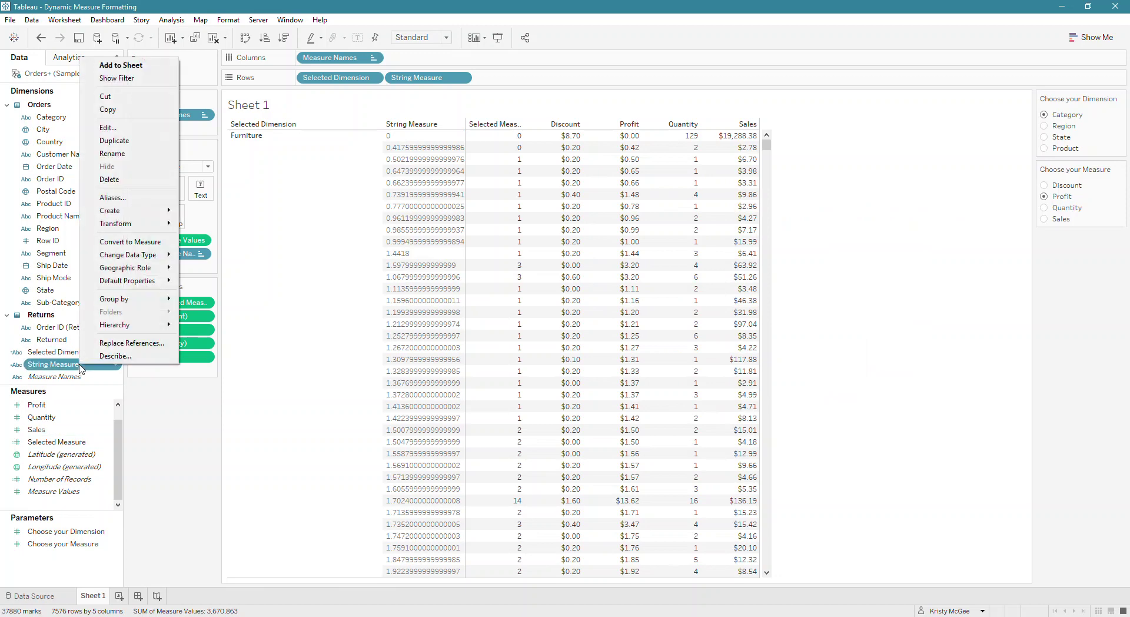
left_click(108, 128)
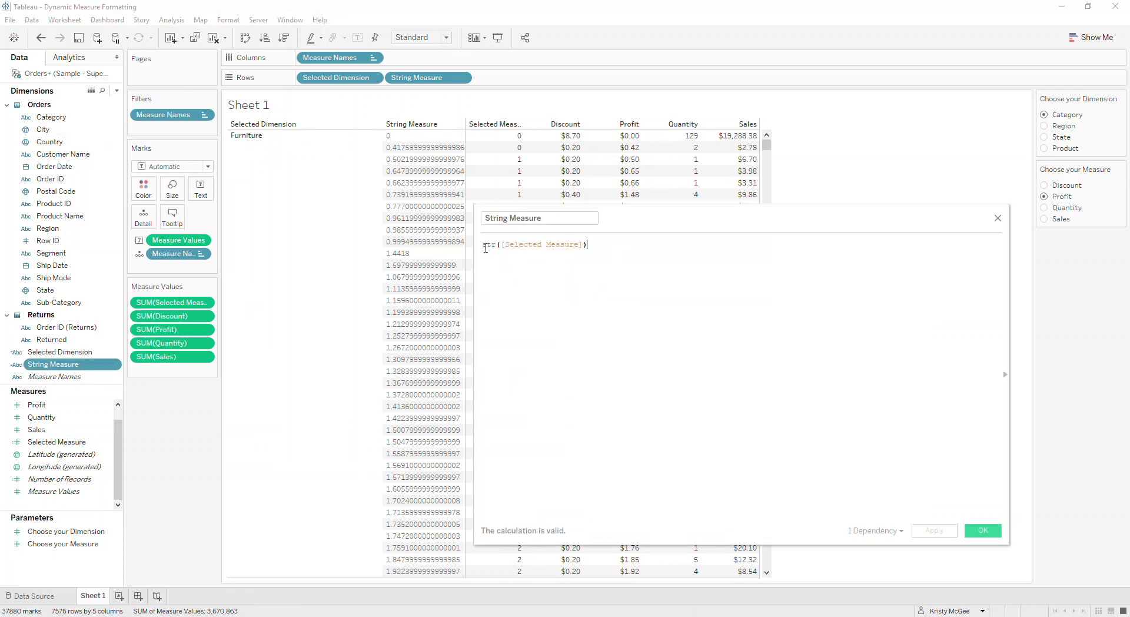
left_click(501, 244)
type("(")
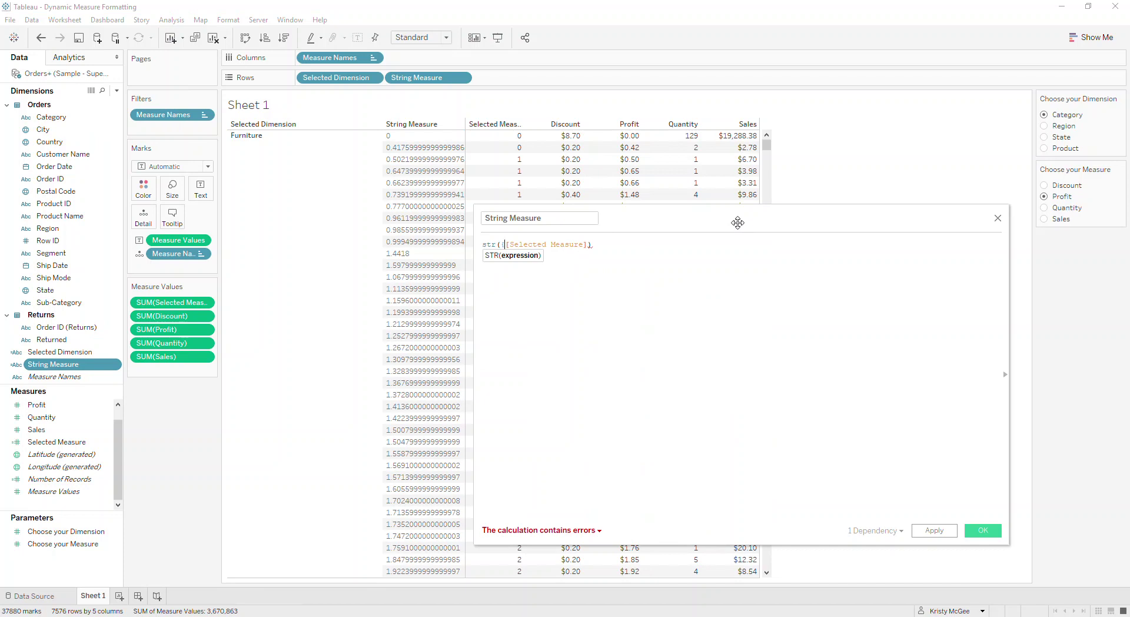
type("fix")
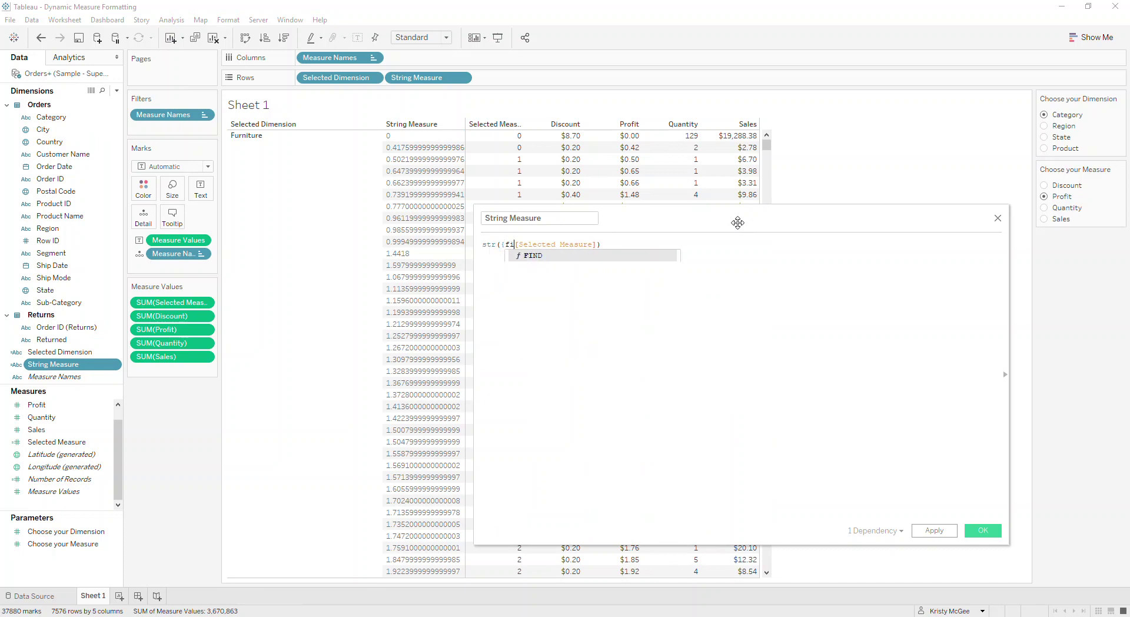
key("Return")
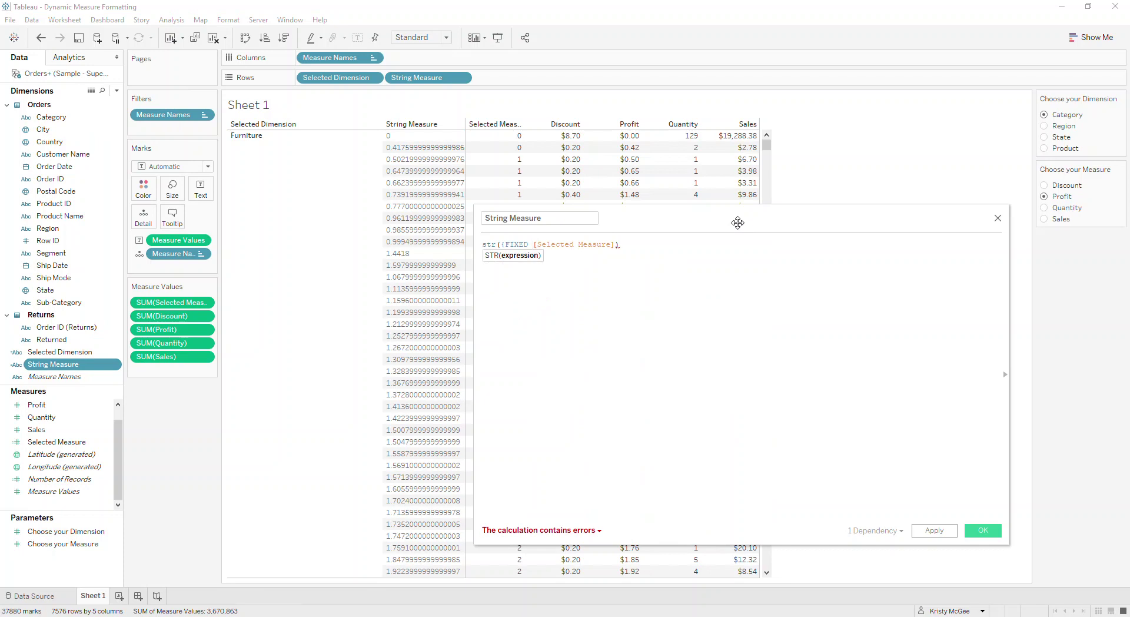
type("sele")
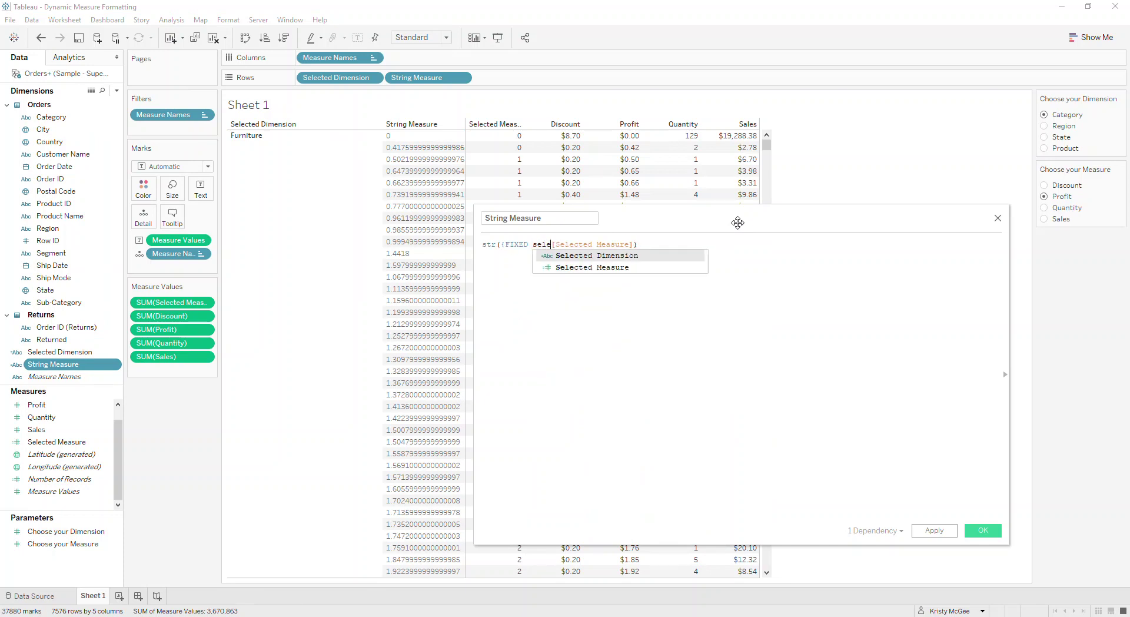
key("Return")
type(":")
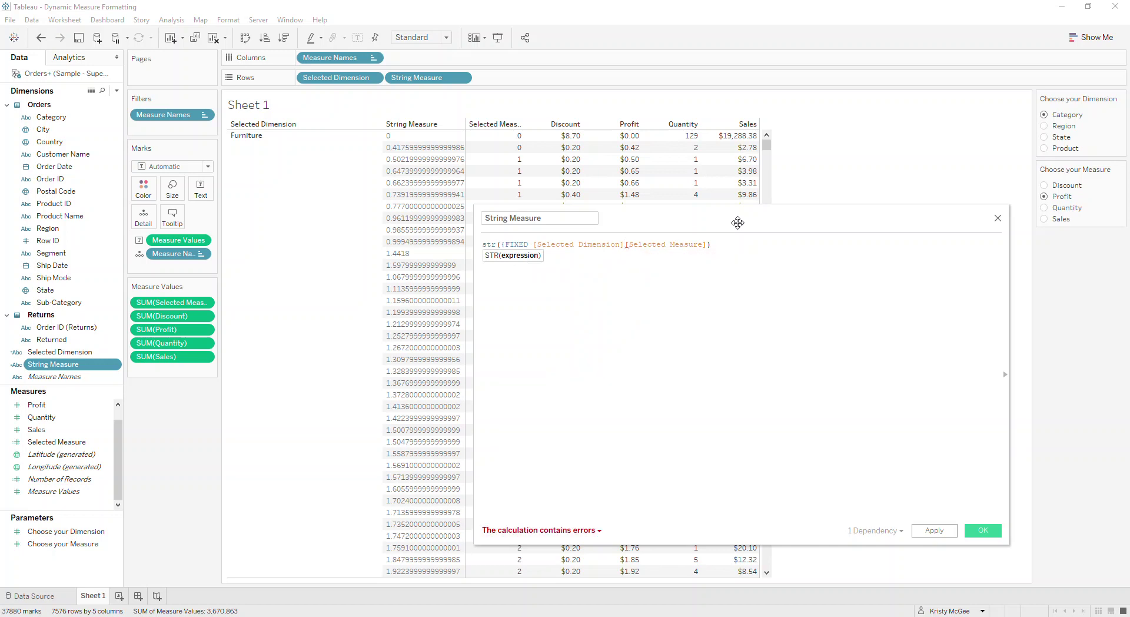
Step: Complete the formula as str({FIXED [Selected Dimension]:sum([Selected Measure])}) and apply it
type(":sum")
type("(")
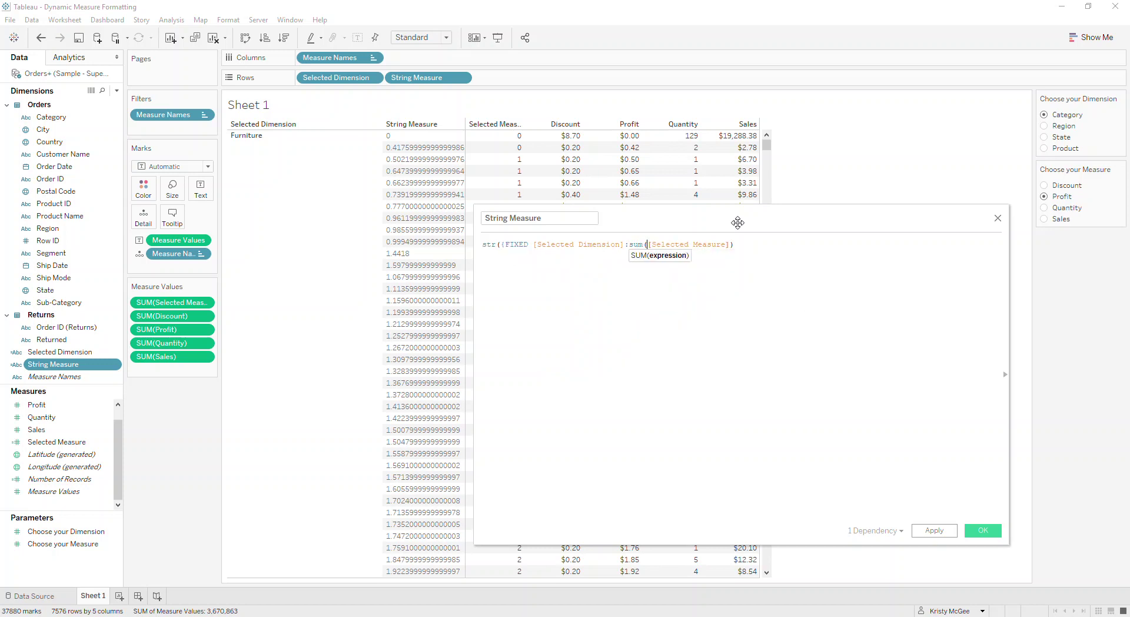
type("}")
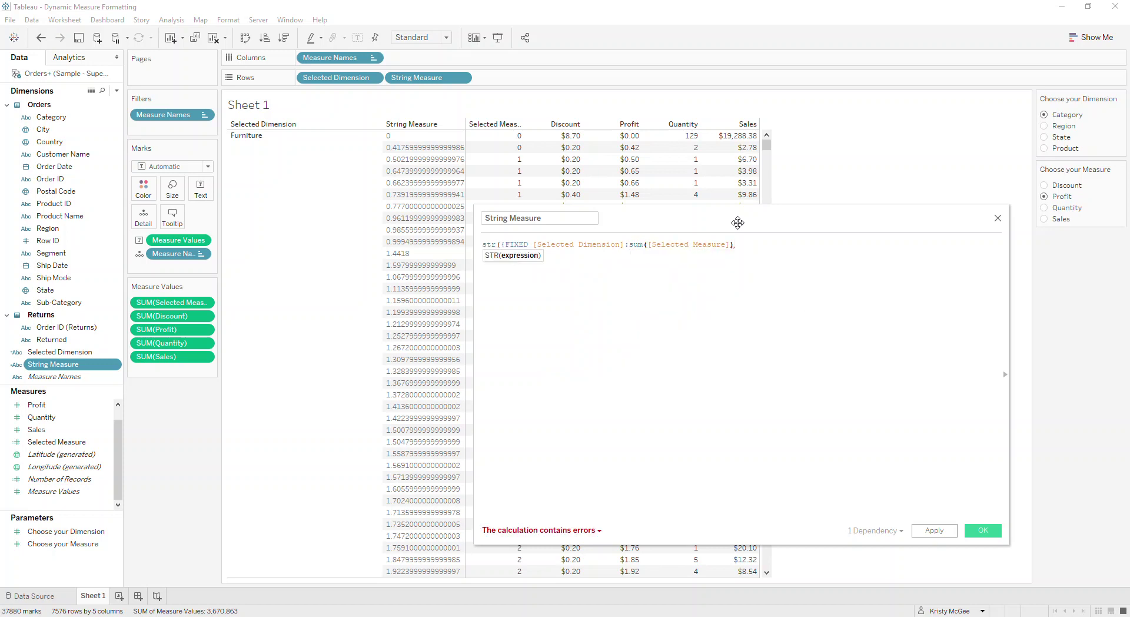
type(")))")
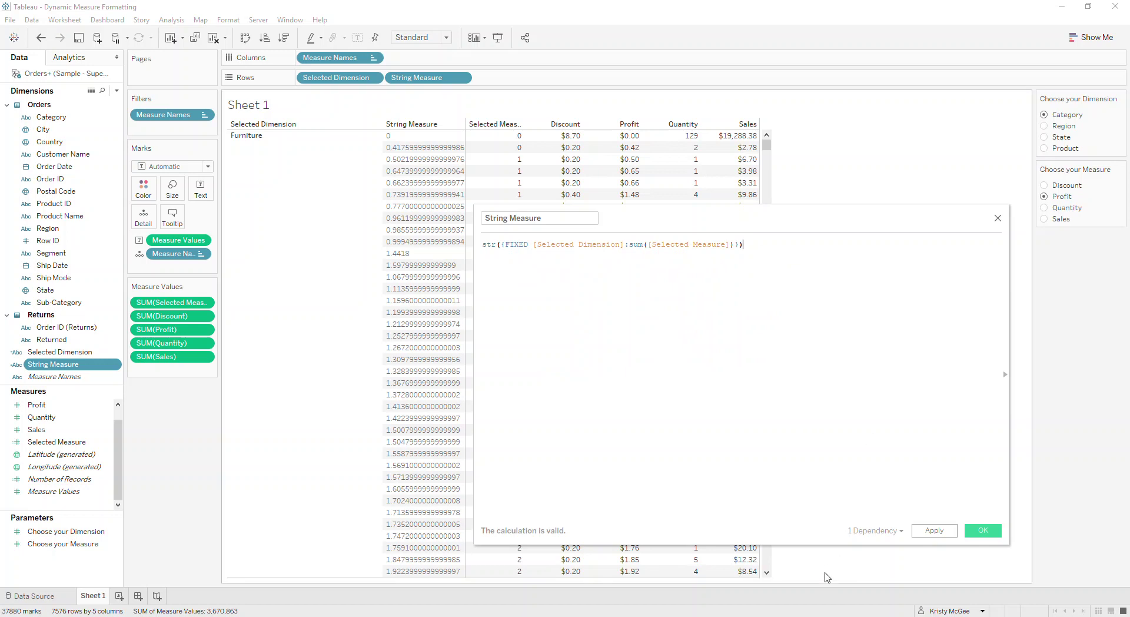
left_click(935, 530)
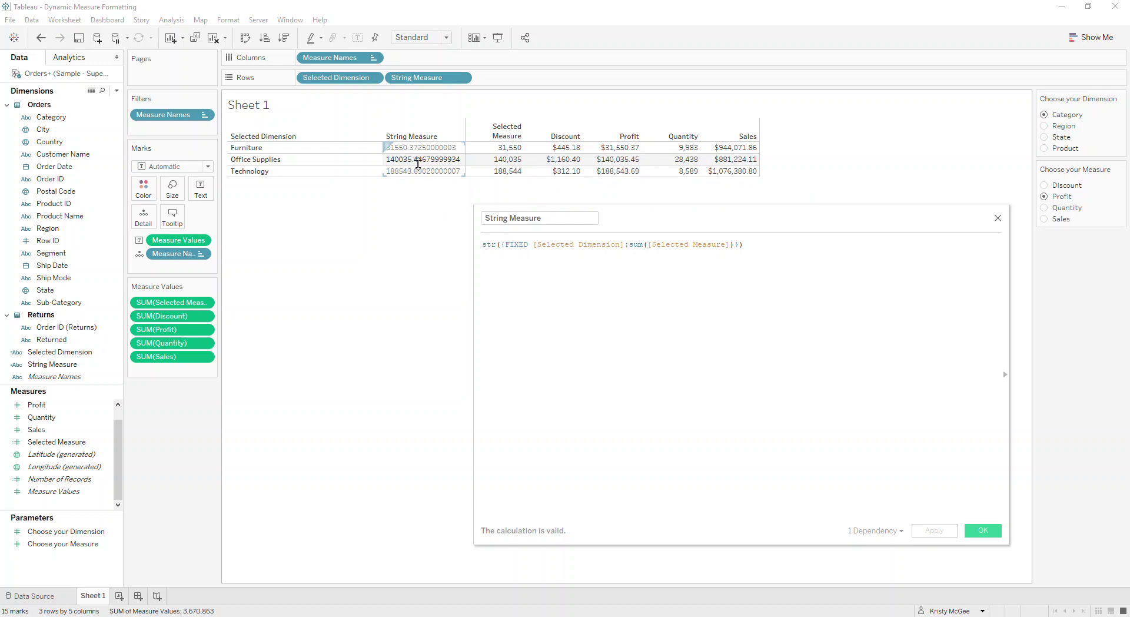
Step: Insert a round function around the FIXED expression inside str(), adding 2 as the number of decimals
left_click(501, 244)
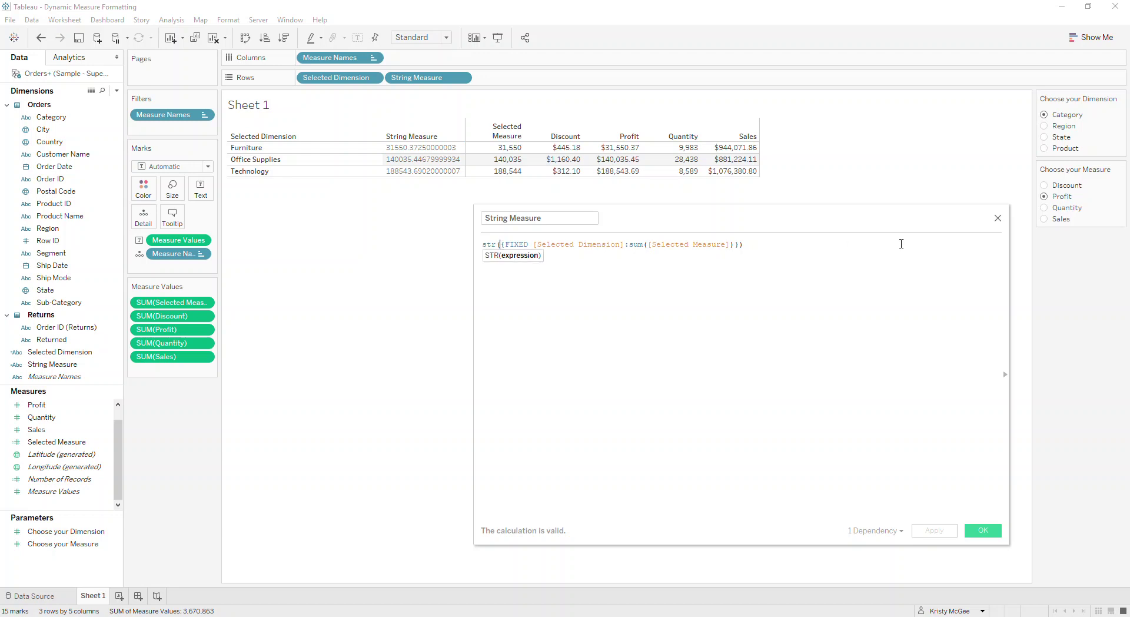
type("round(")
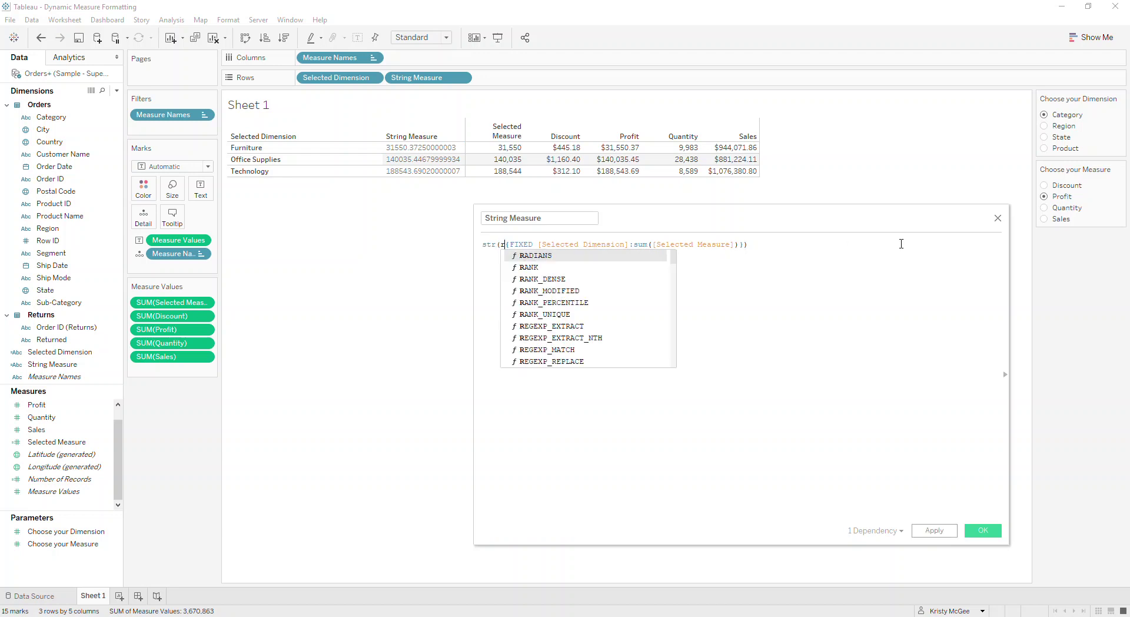
type(",")
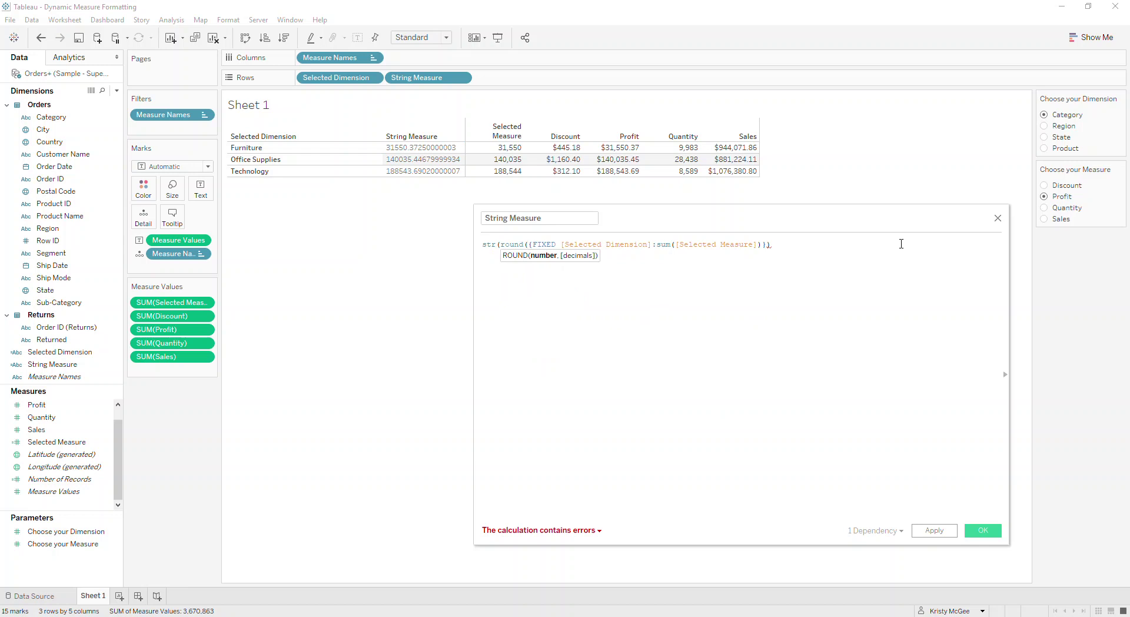
key("BackSpace")
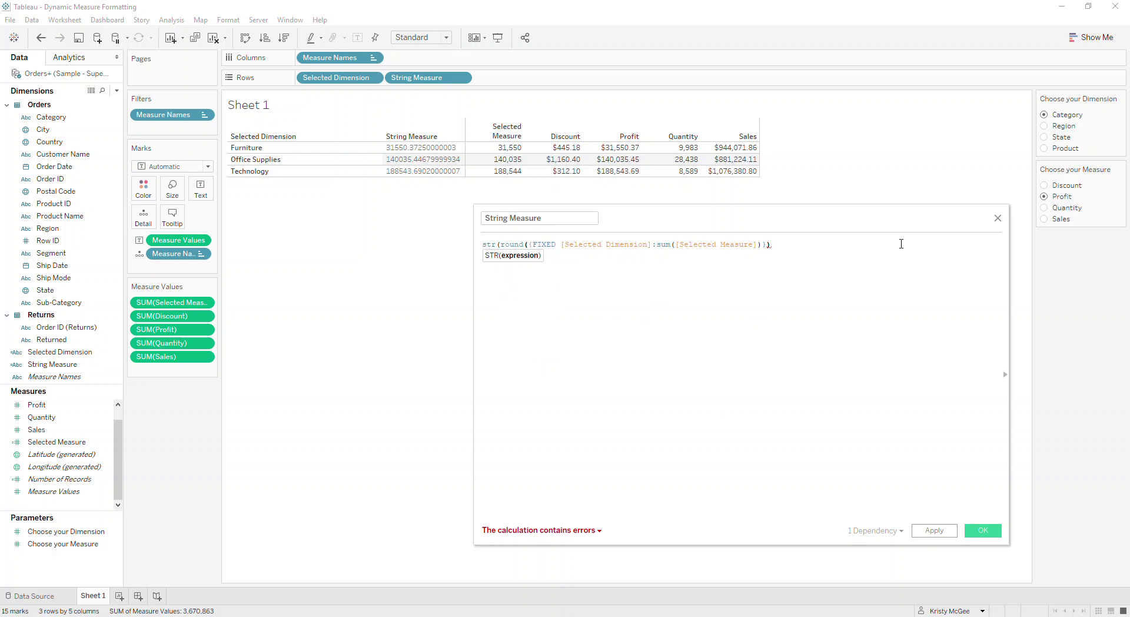
type(",2)")
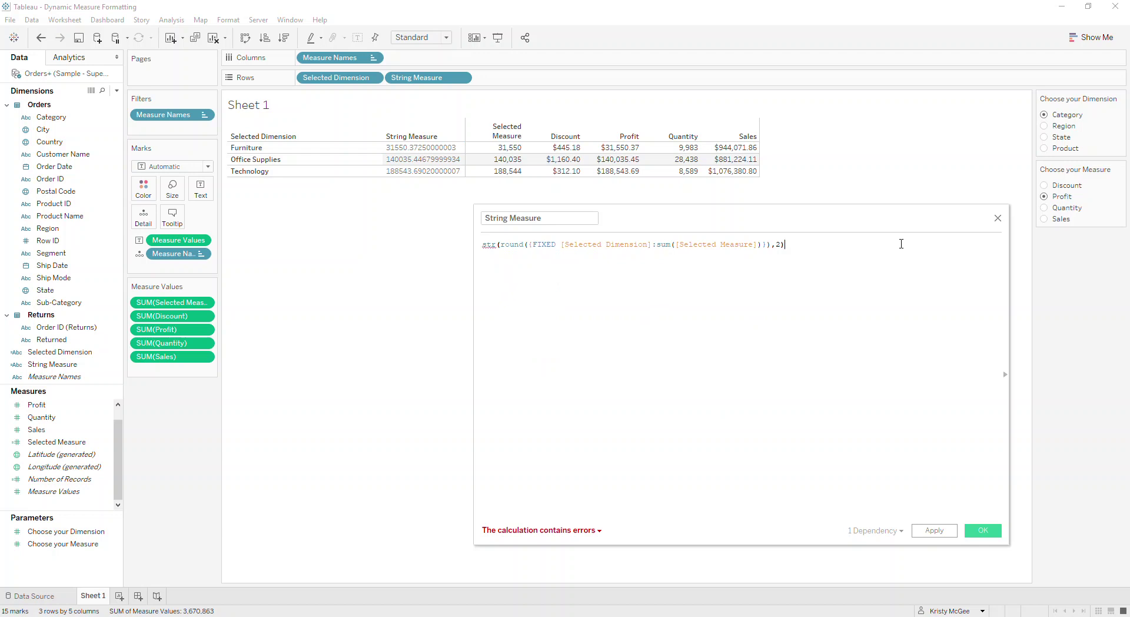
key("BackSpace")
key("BackSpace")
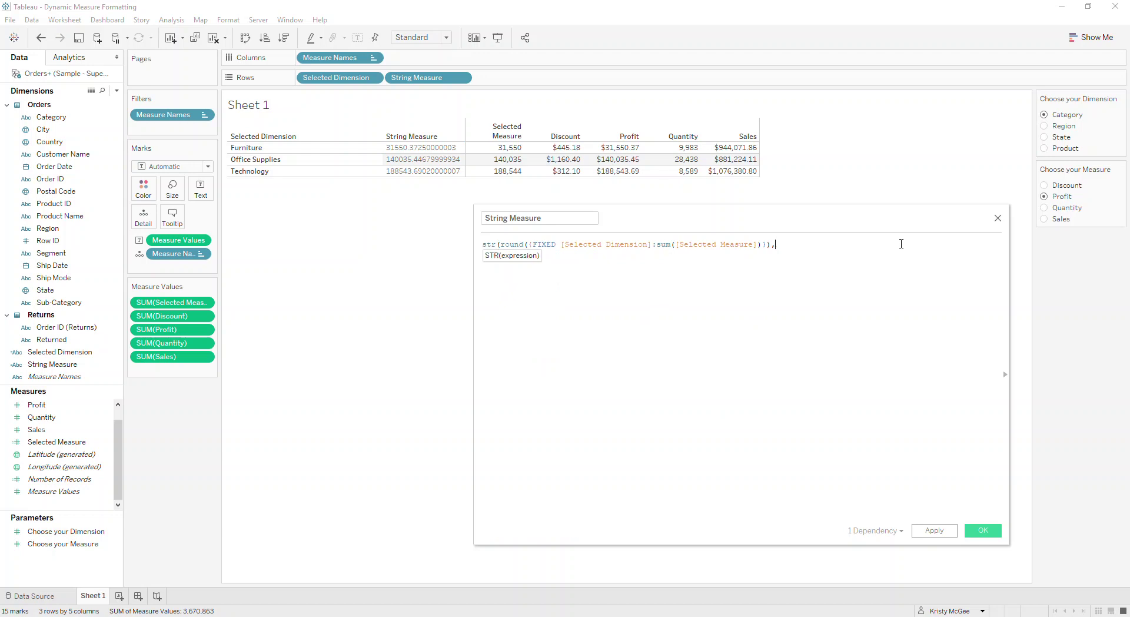
type("2))")
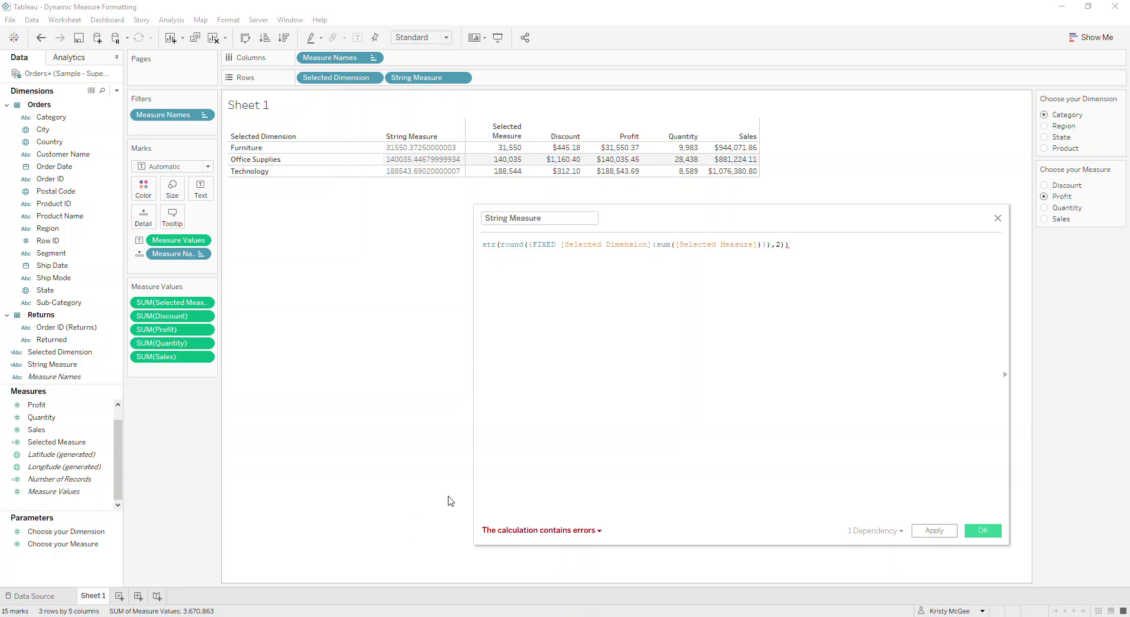
Step: Check the calculation error and try to fix it by moving the final closing parenthesis before the comma
left_click(522, 532)
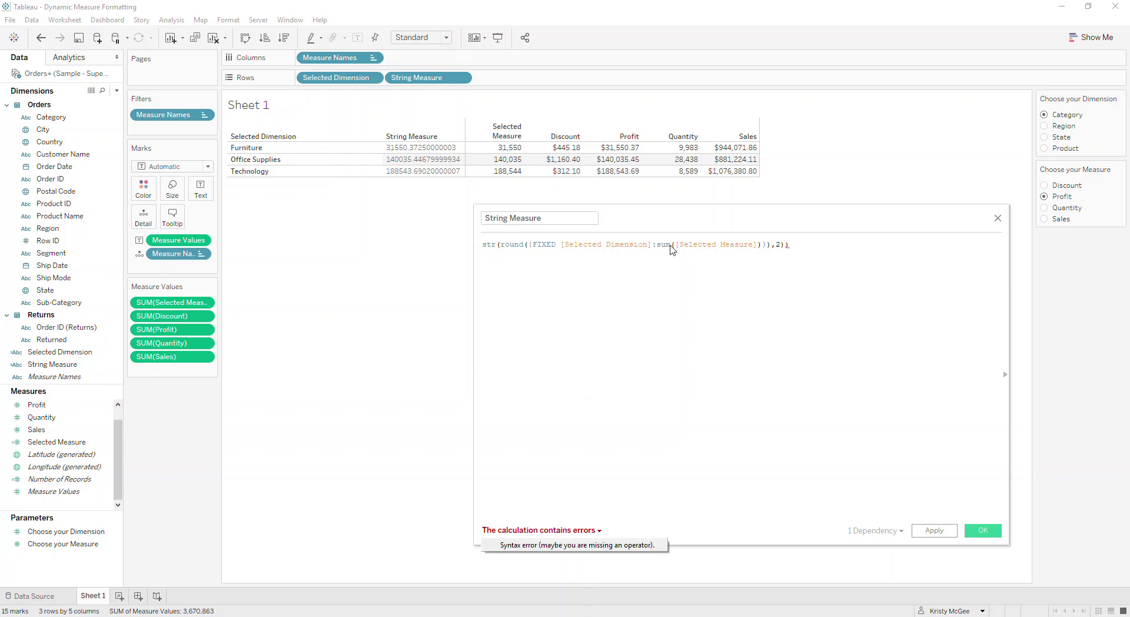
left_click(781, 245)
key("Delete")
key("Left")
key("Left")
type(")")
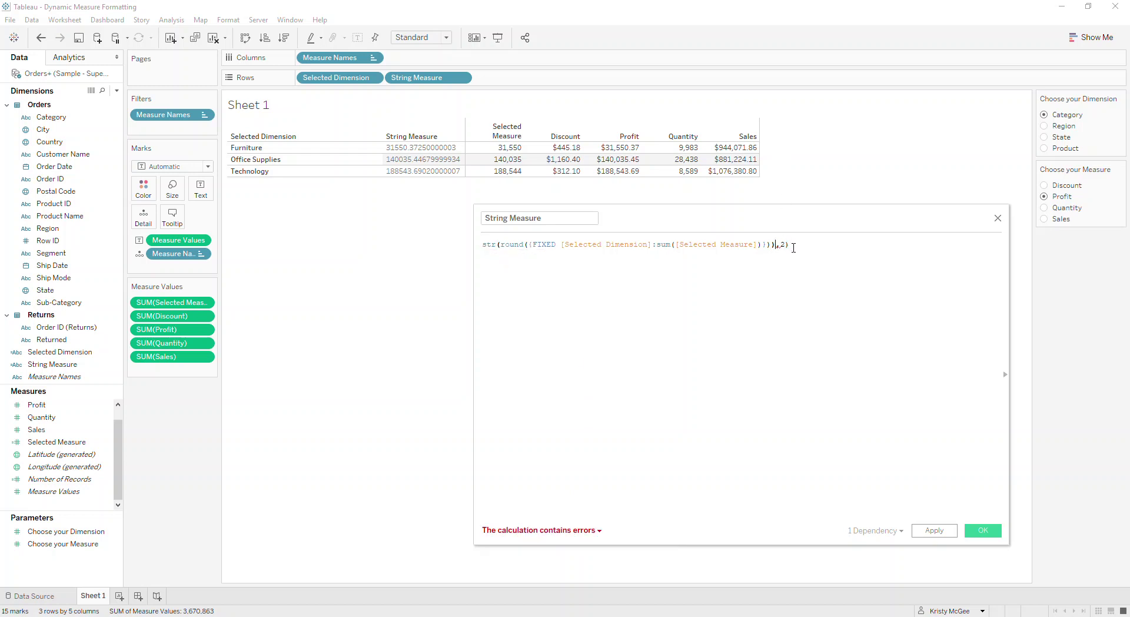
Step: Remove the extra closing parentheses before the comma and complete the formula as str(round({FIXED [Selected Dimension]:sum([Selected Measure])},2))
left_click(528, 532)
left_click(773, 244)
key("BackSpace")
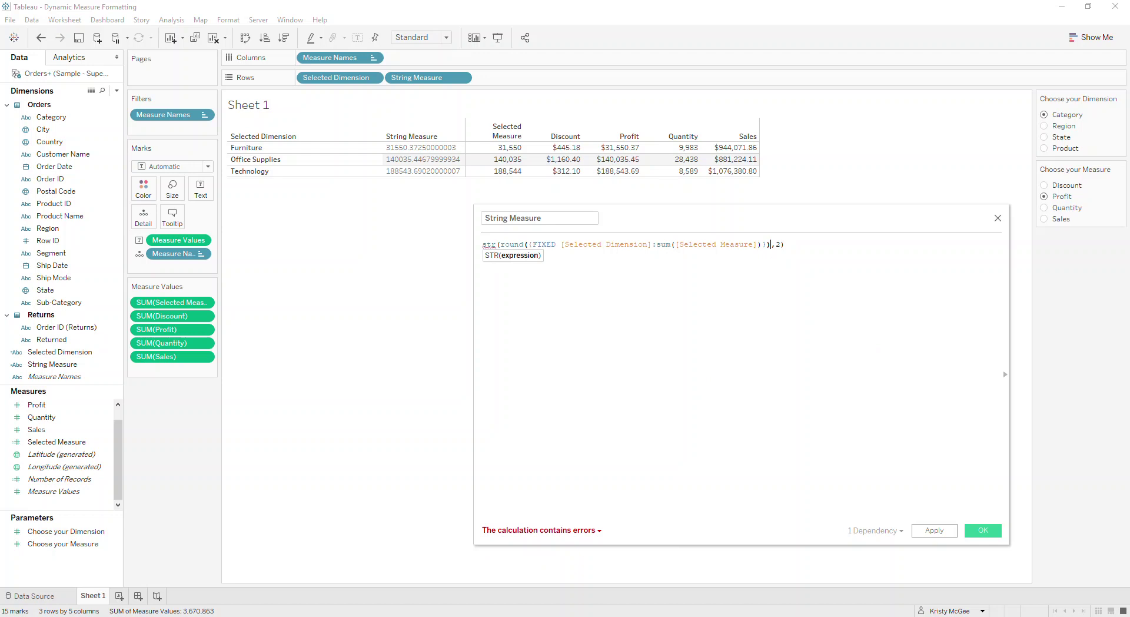
key("BackSpace")
key("End")
type(")")
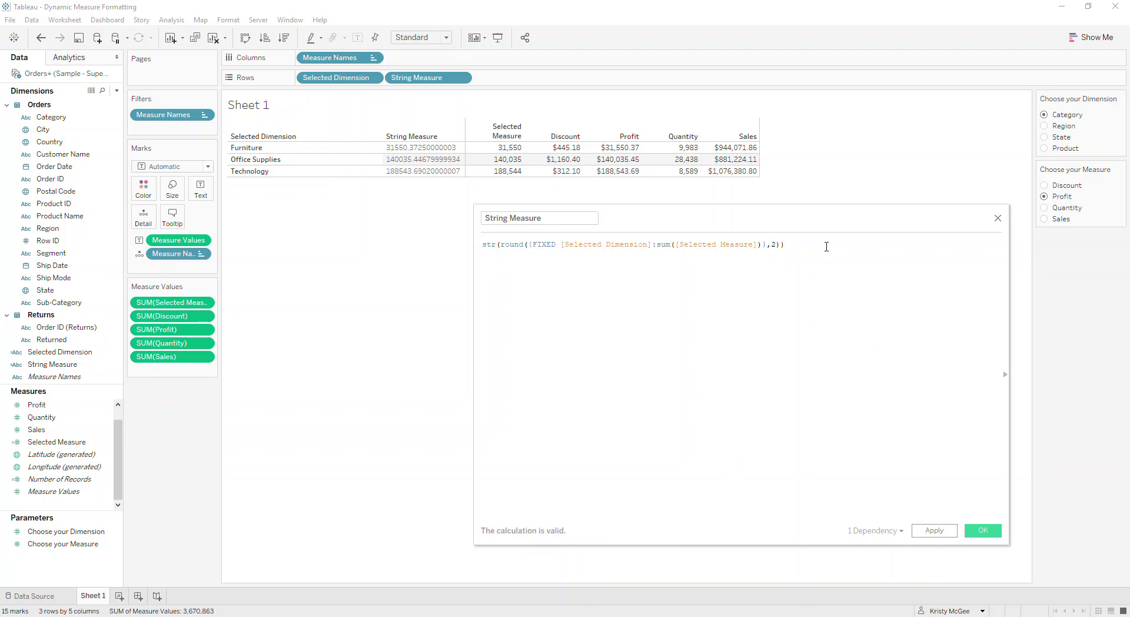
Step: Apply the rounded String Measure calculation and check the Furniture value in the table
left_click(768, 246)
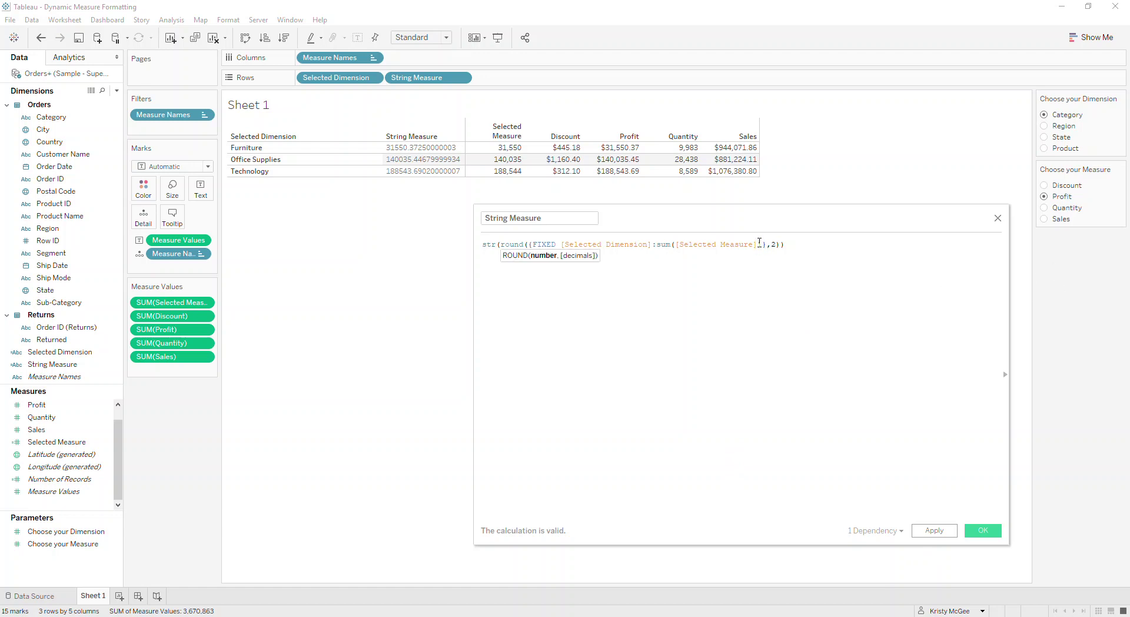
type("}")
left_click(942, 531)
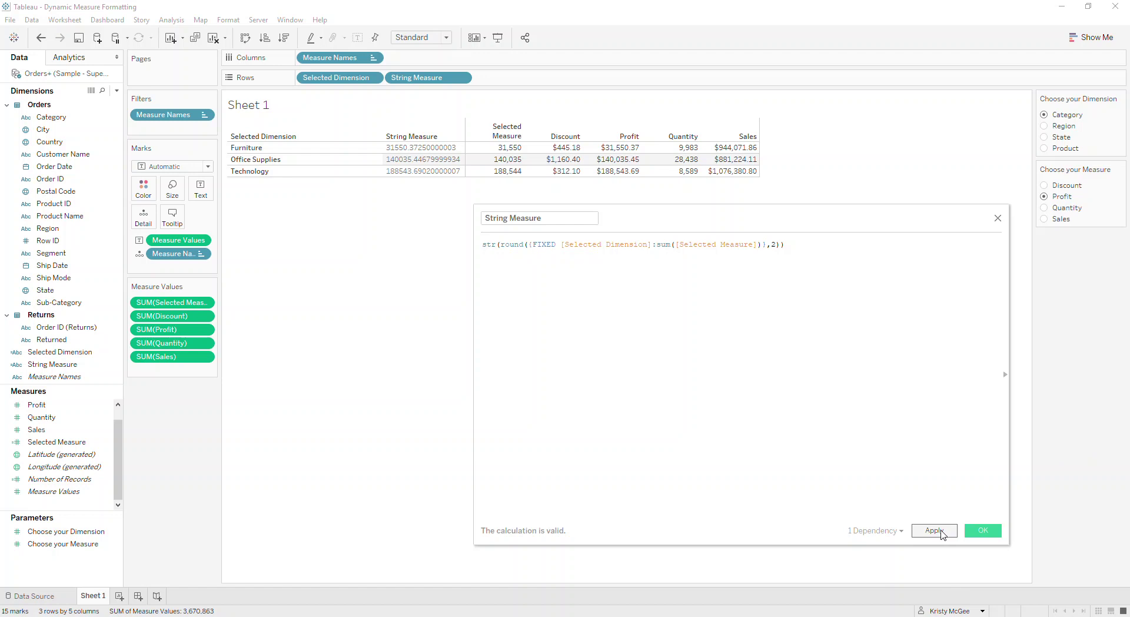
left_click(942, 532)
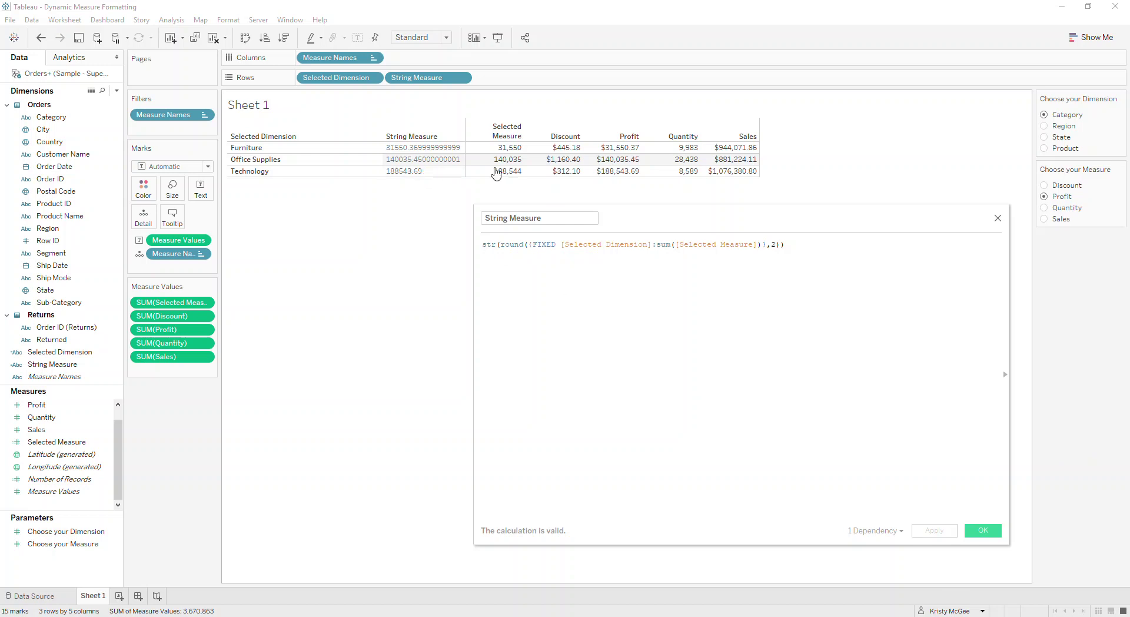
left_click(422, 151)
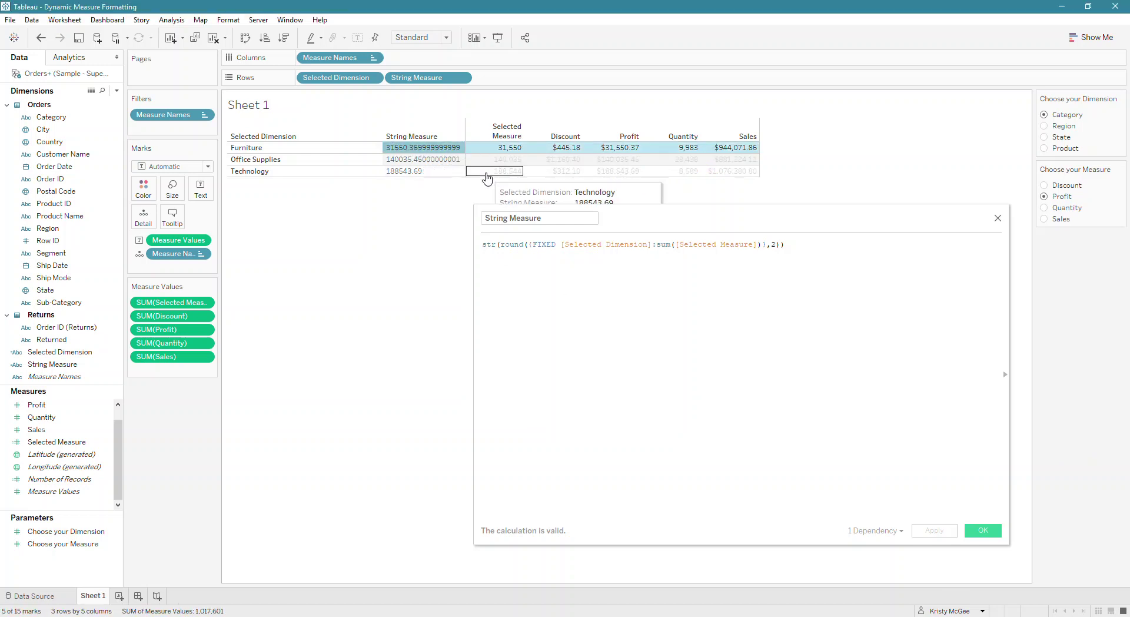
left_click(448, 148)
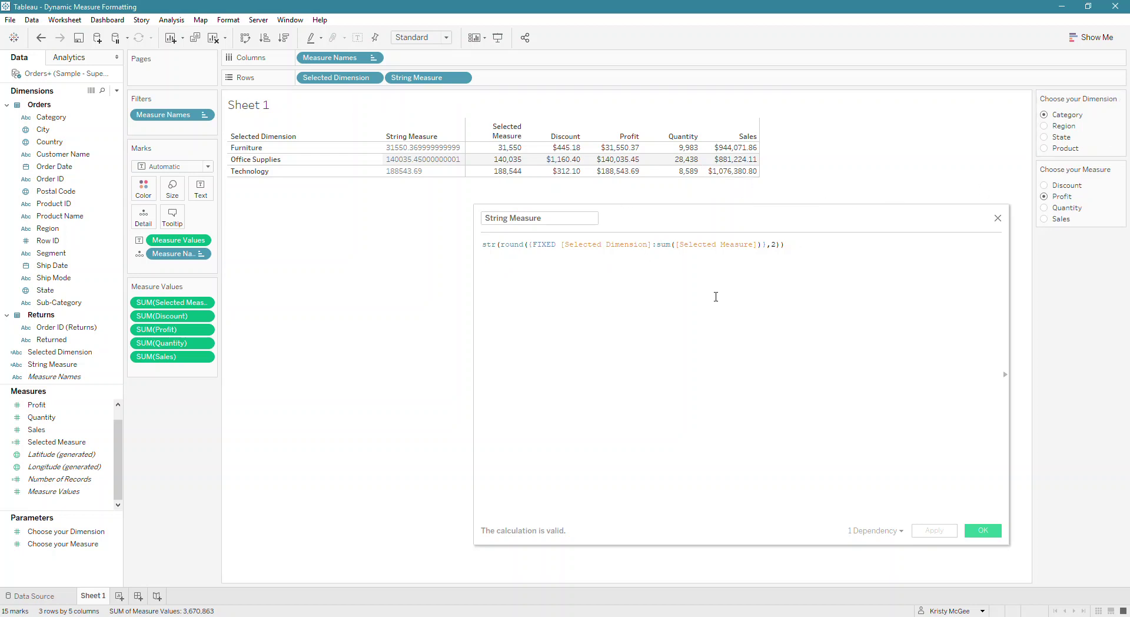
Step: Wrap the FIXED expression in sum() inside the round function and apply the String Measure calculation
left_click(525, 245)
type("(")
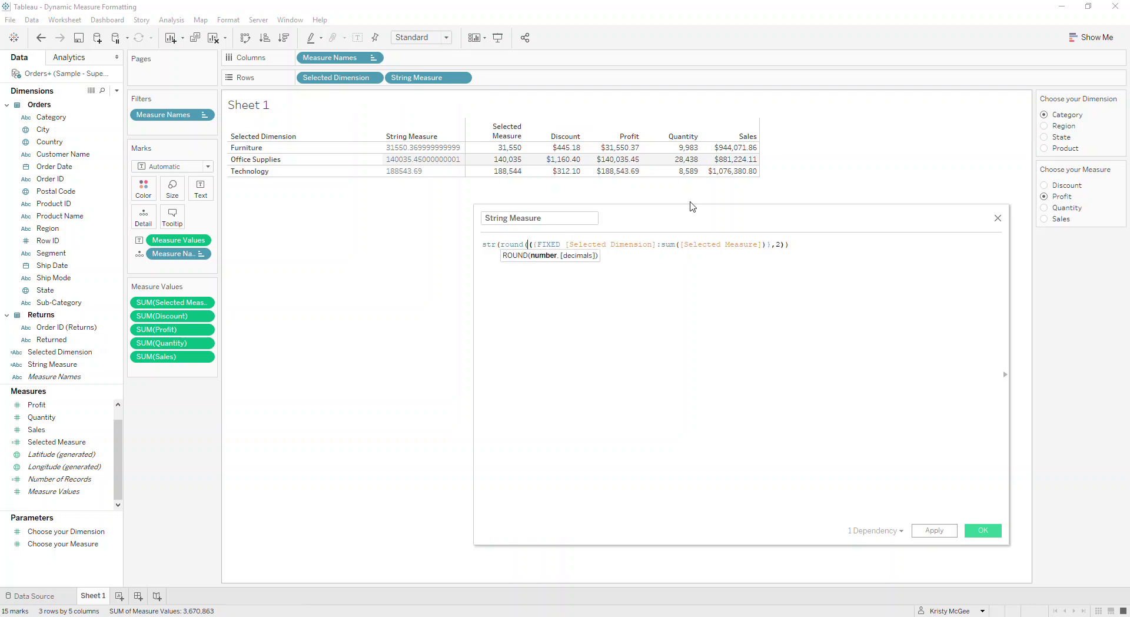
type("sum")
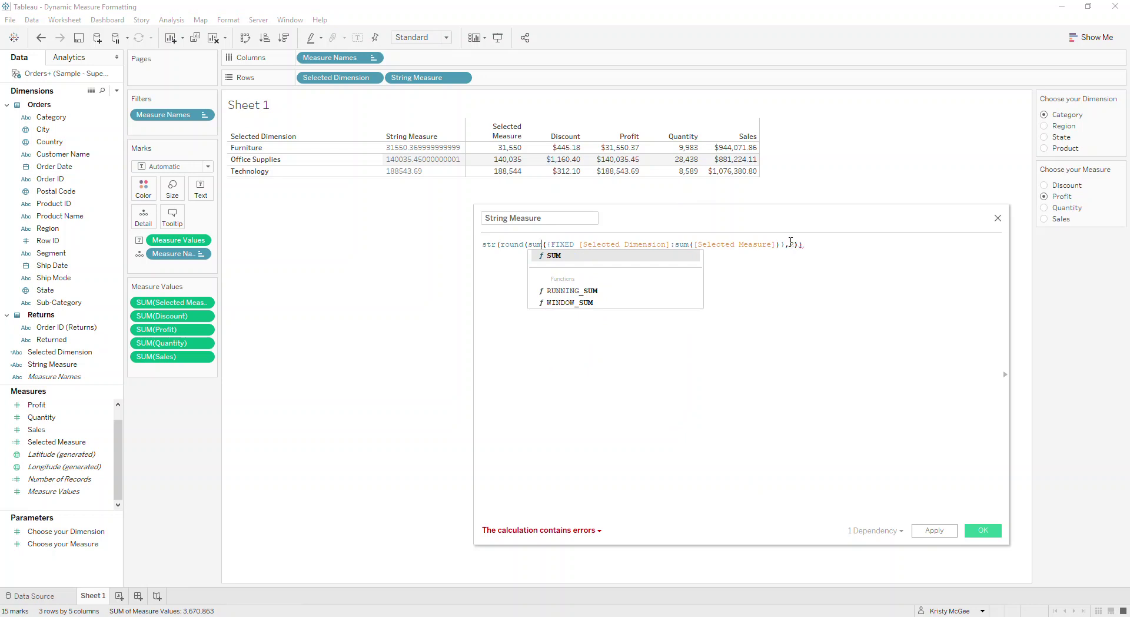
left_click(783, 244)
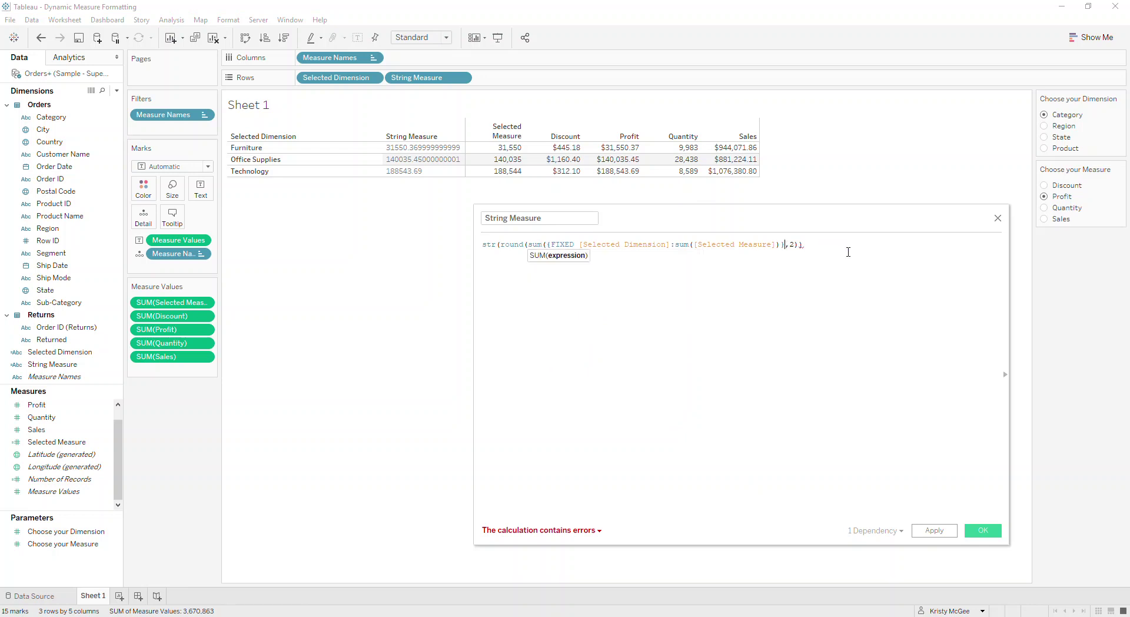
type(")")
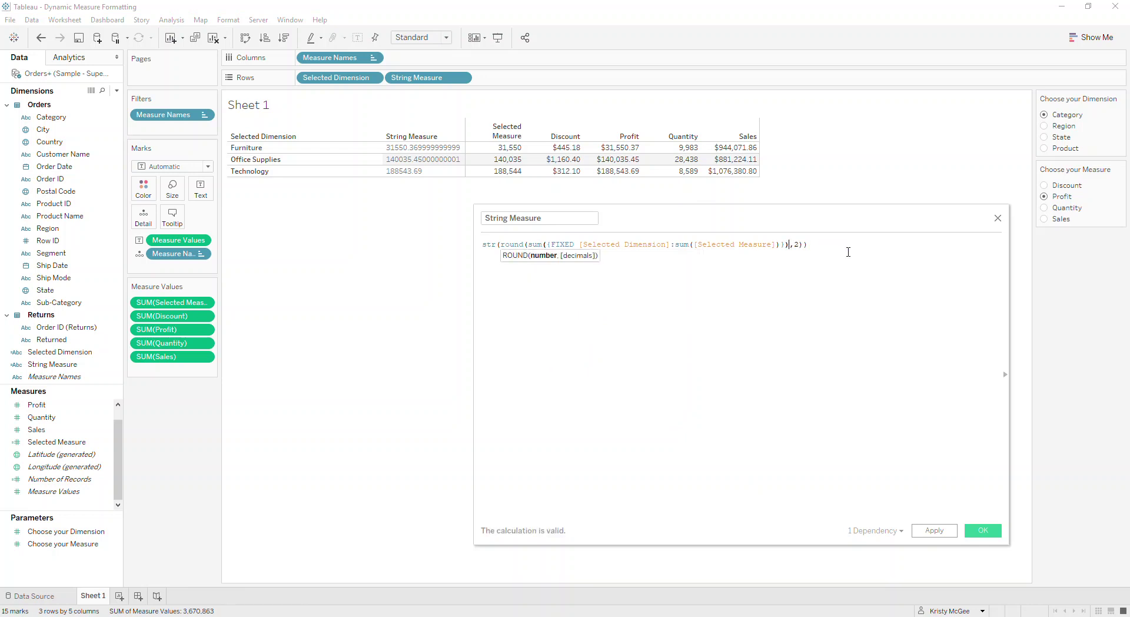
left_click(935, 531)
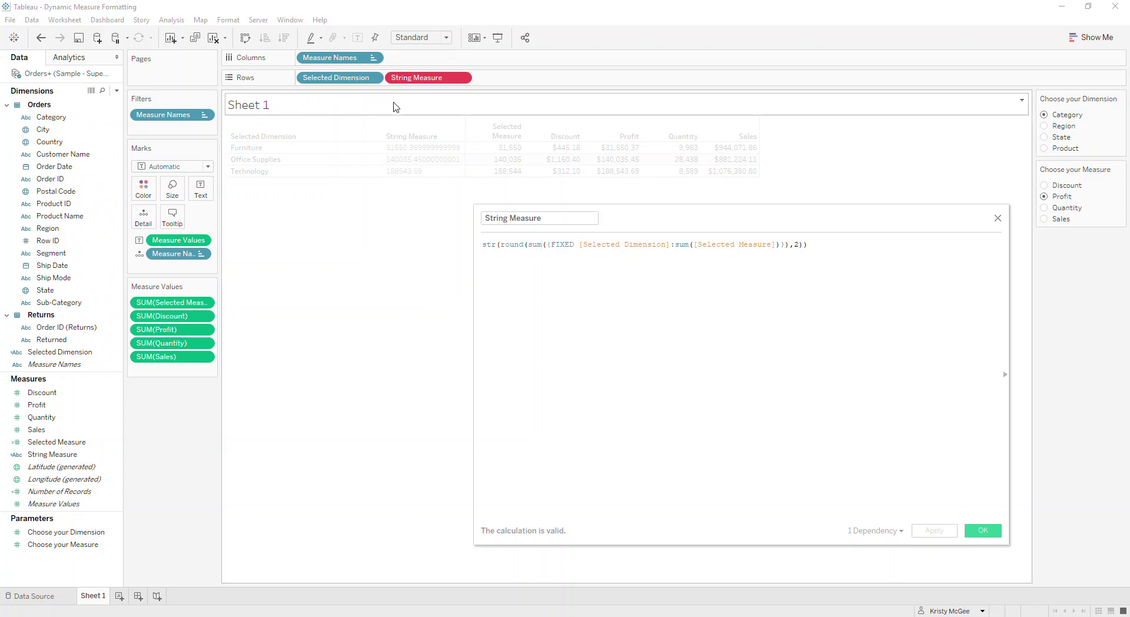
Step: Remove the invalid String Measure from the rows and add the aggregated String Measure measure after Selected Dimension
left_click(417, 85)
left_click_drag(417, 86, 59, 454)
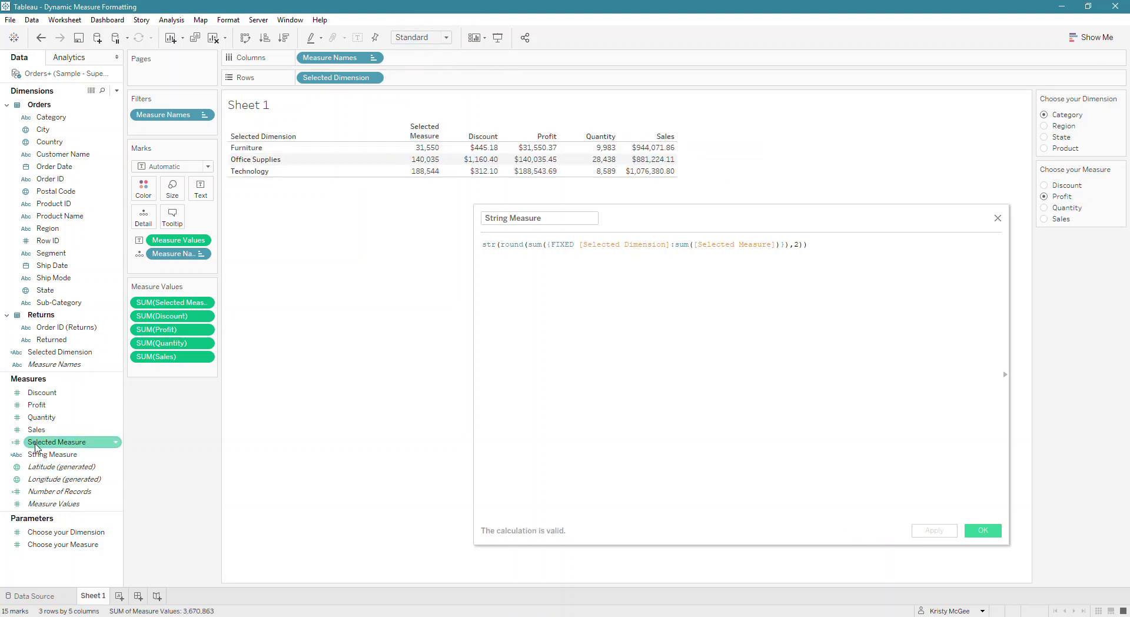
left_click_drag(36, 454, 465, 82)
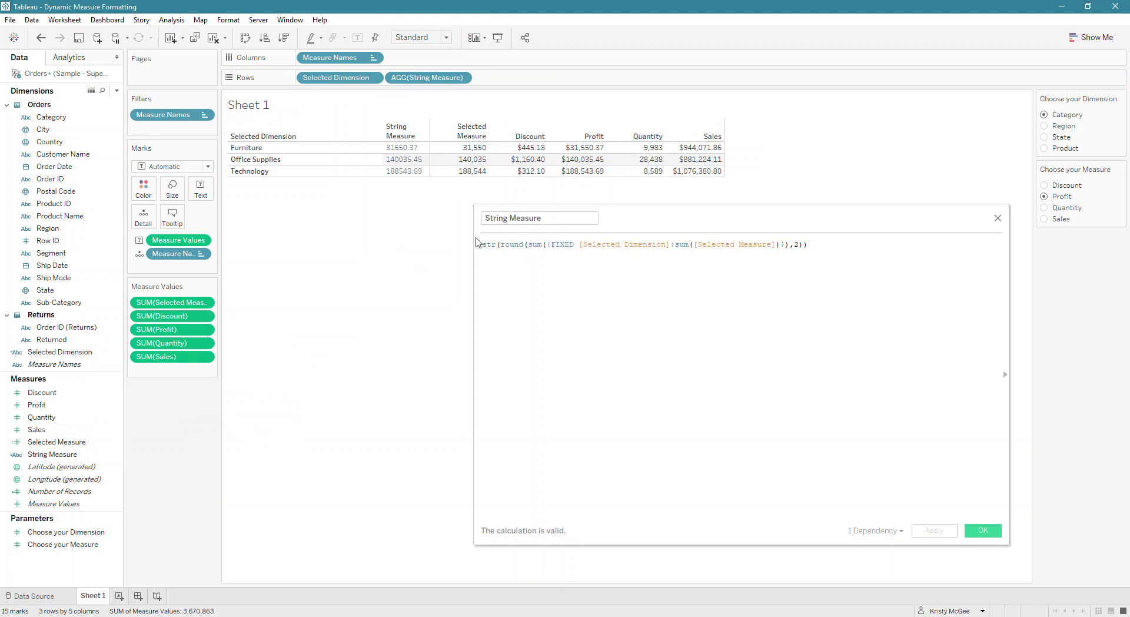
mouse_move(481, 176)
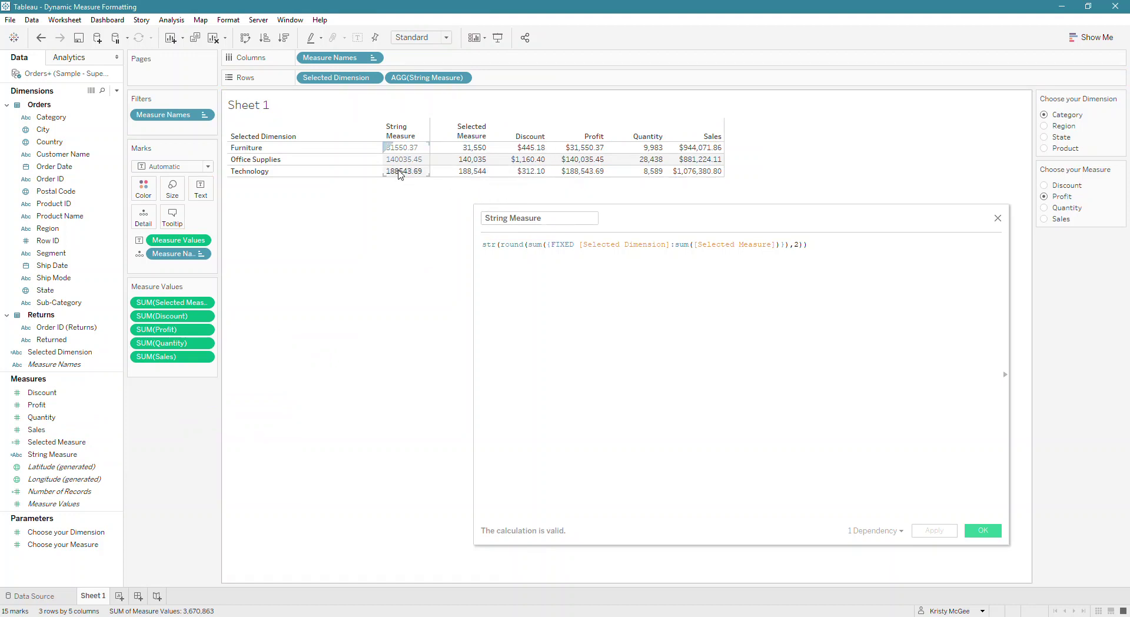
mouse_move(580, 181)
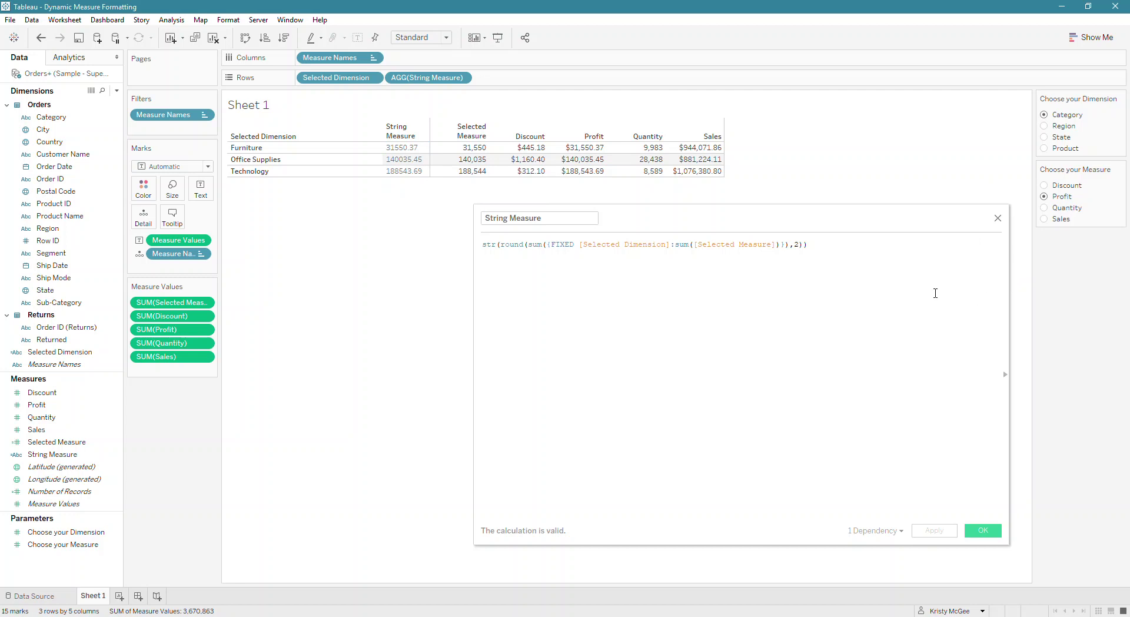
Step: Switch the chosen measure to Quantity, Profit, Discount and Sales, comparing the rounded String Measure values
left_click(1044, 209)
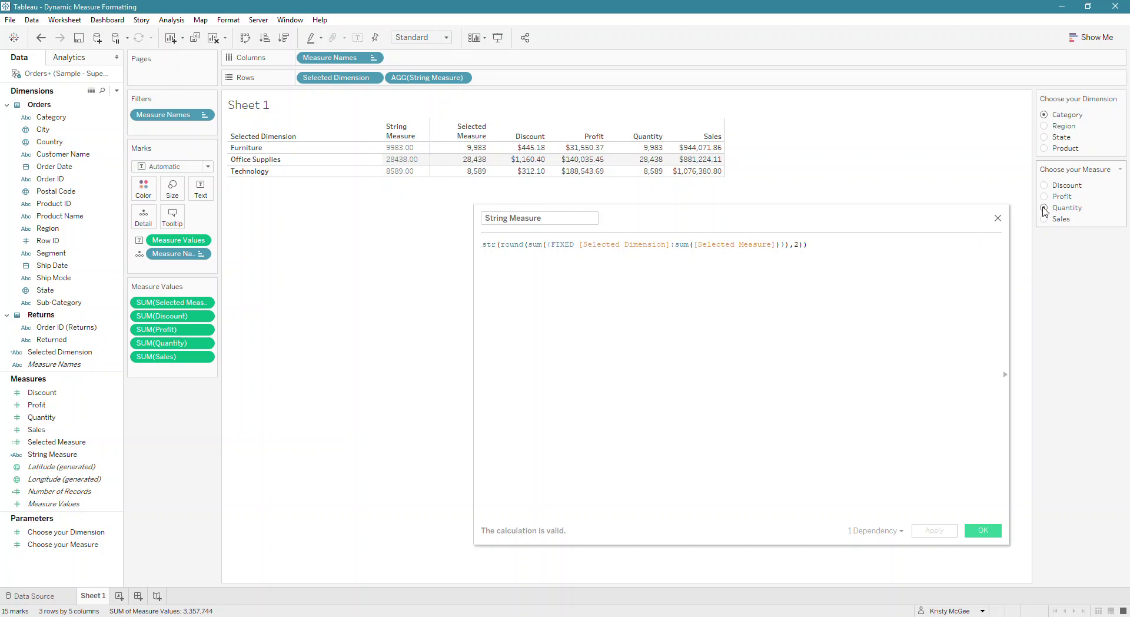
left_click(1044, 207)
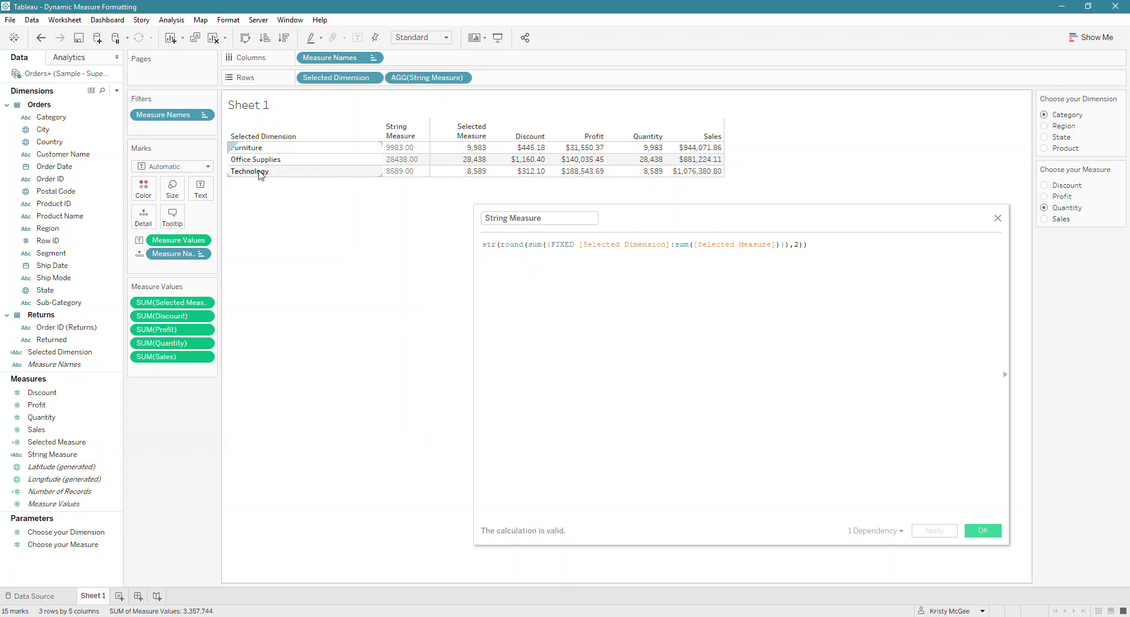
left_click(97, 478)
left_click_drag(97, 479, 239, 487)
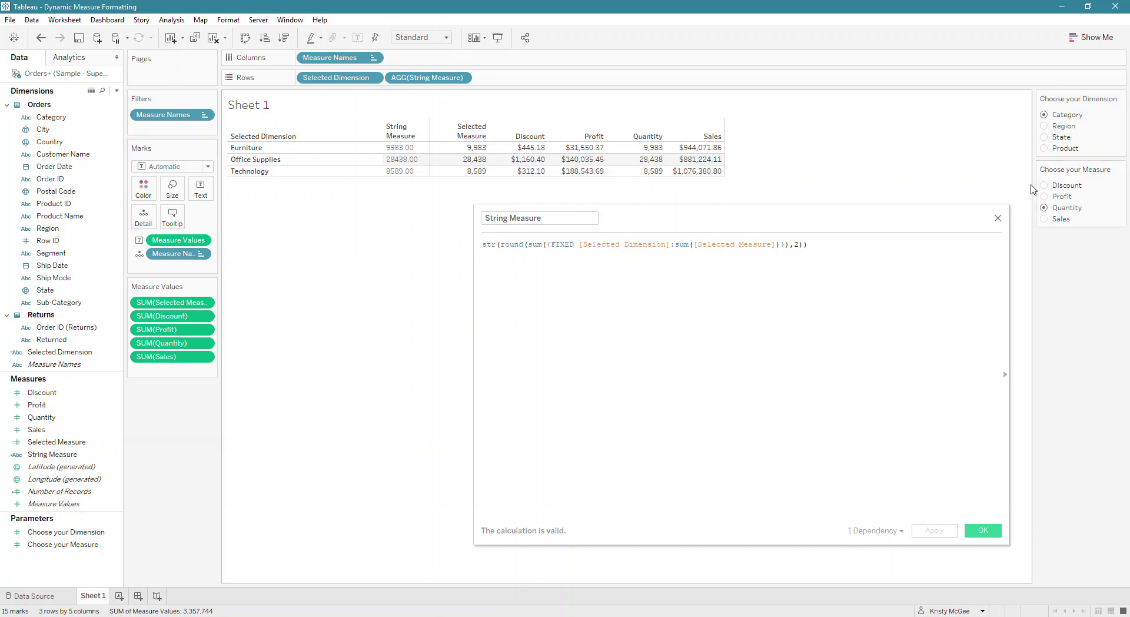
left_click(1046, 198)
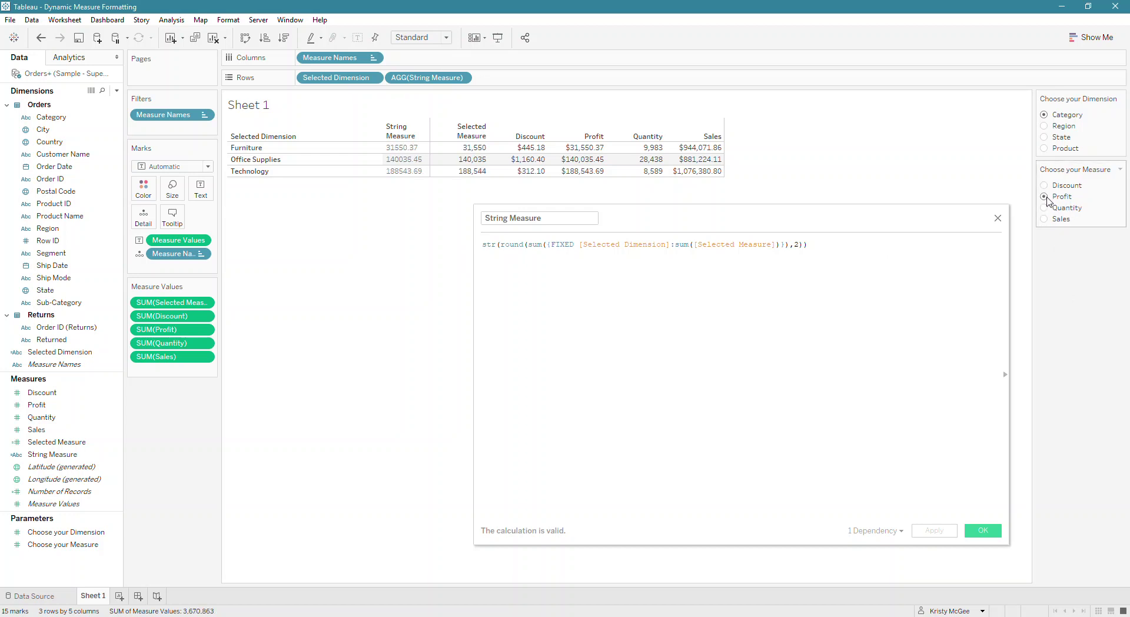
left_click(1044, 186)
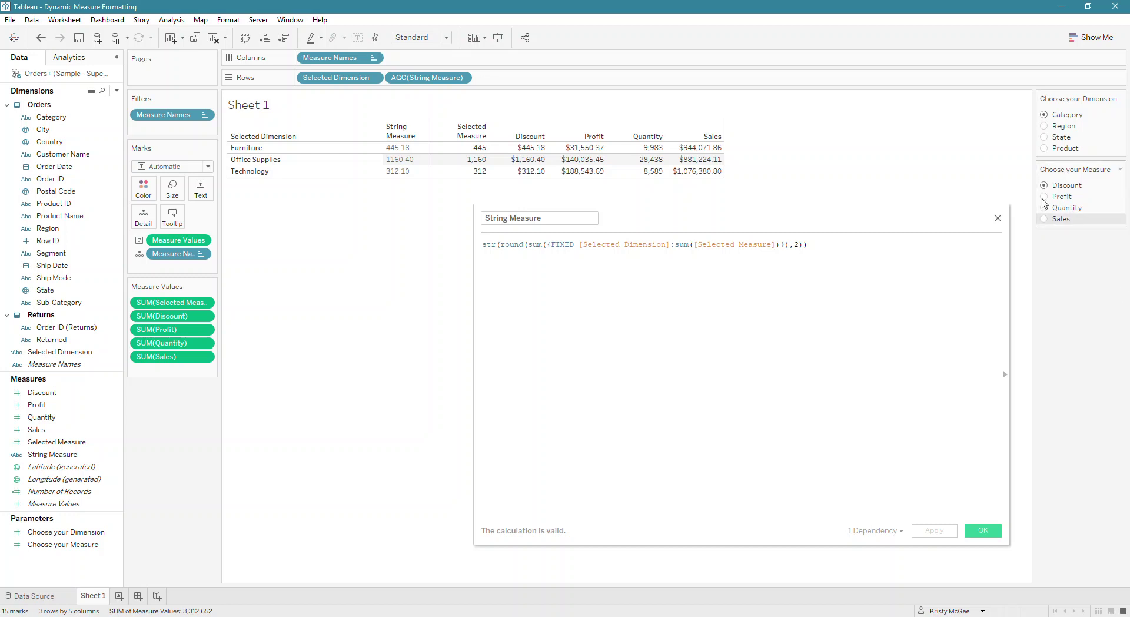
left_click(1045, 218)
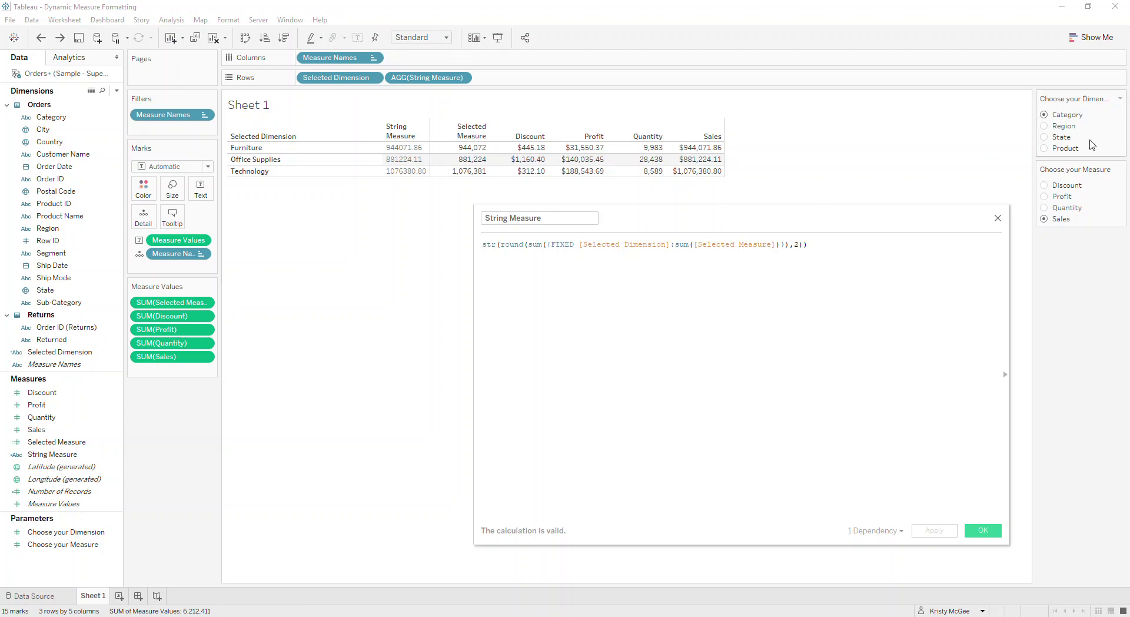
Step: Cycle the chosen measure through Discount, Profit and Quantity to compare their formats, and return to the end of the formula
left_click(1043, 187)
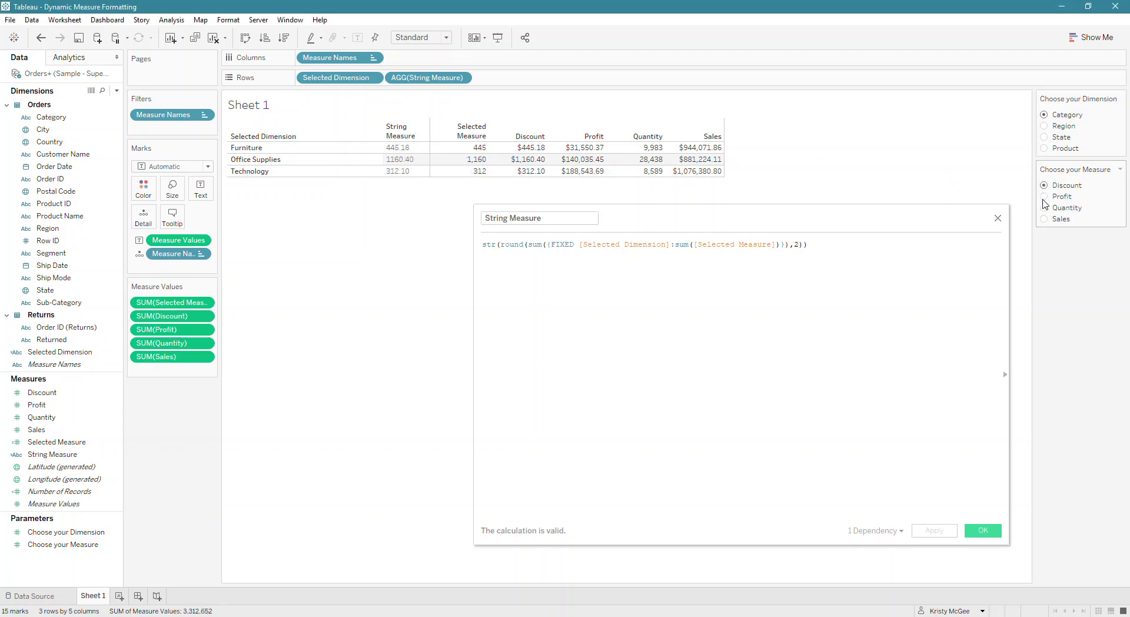
left_click(1044, 197)
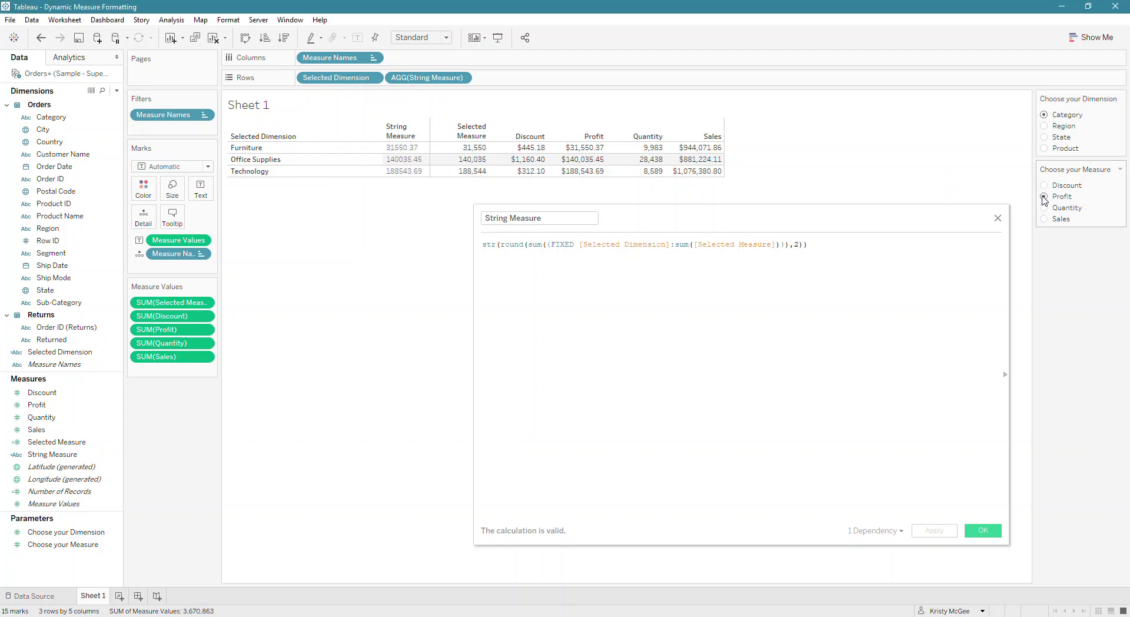
left_click(1044, 208)
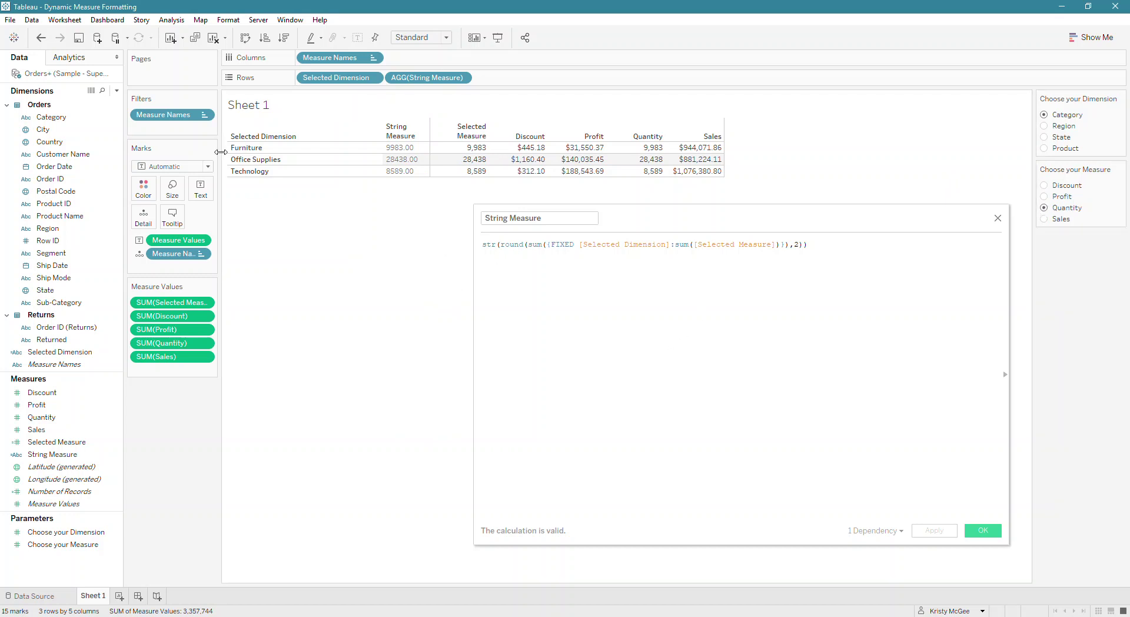
left_click(729, 308)
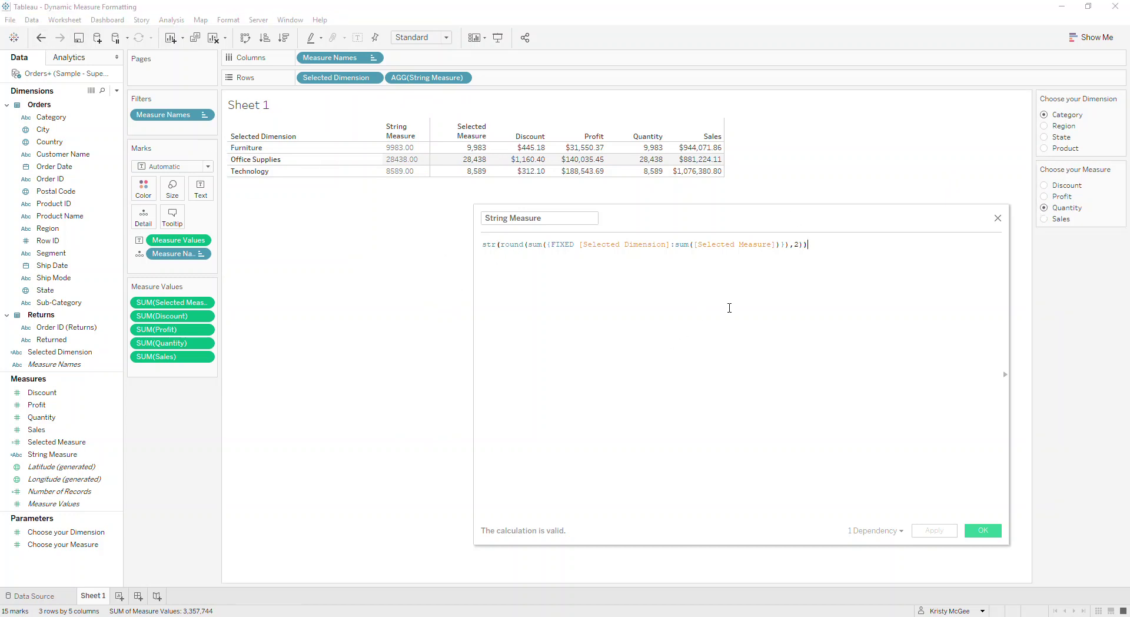
Step: Undo the latest chosen-measure switches until Discount is selected again
left_click(42, 39)
left_click(41, 38)
left_click(41, 38)
left_click(41, 39)
Step: Start an IF condition on a new line above the String Measure formula, testing [Choose your Measure]=3
left_click(482, 246)
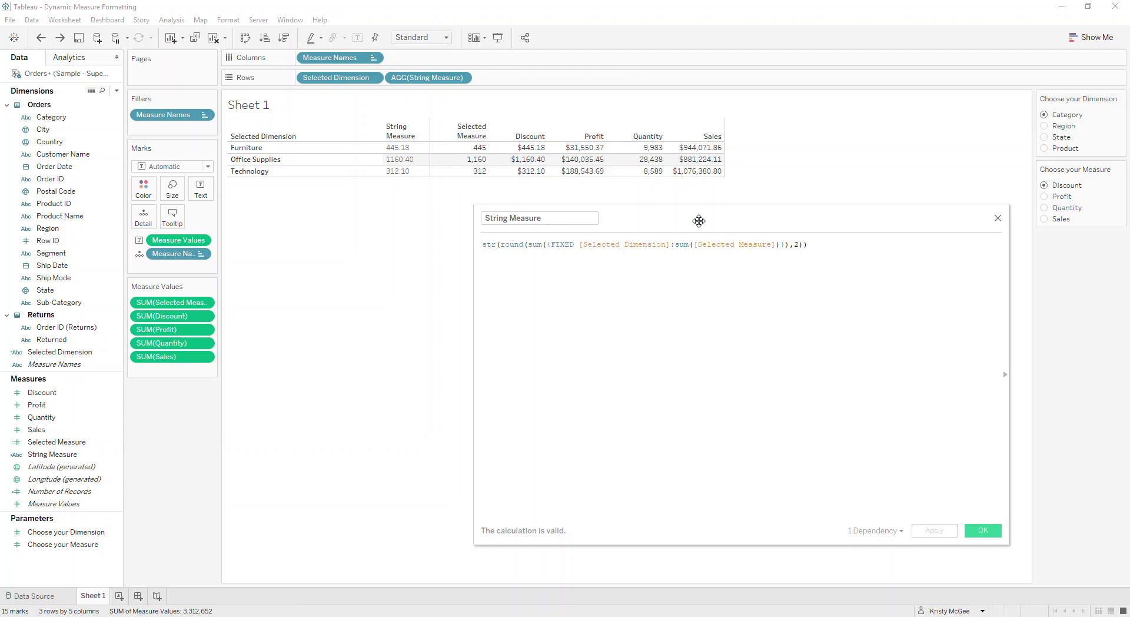
key("Return")
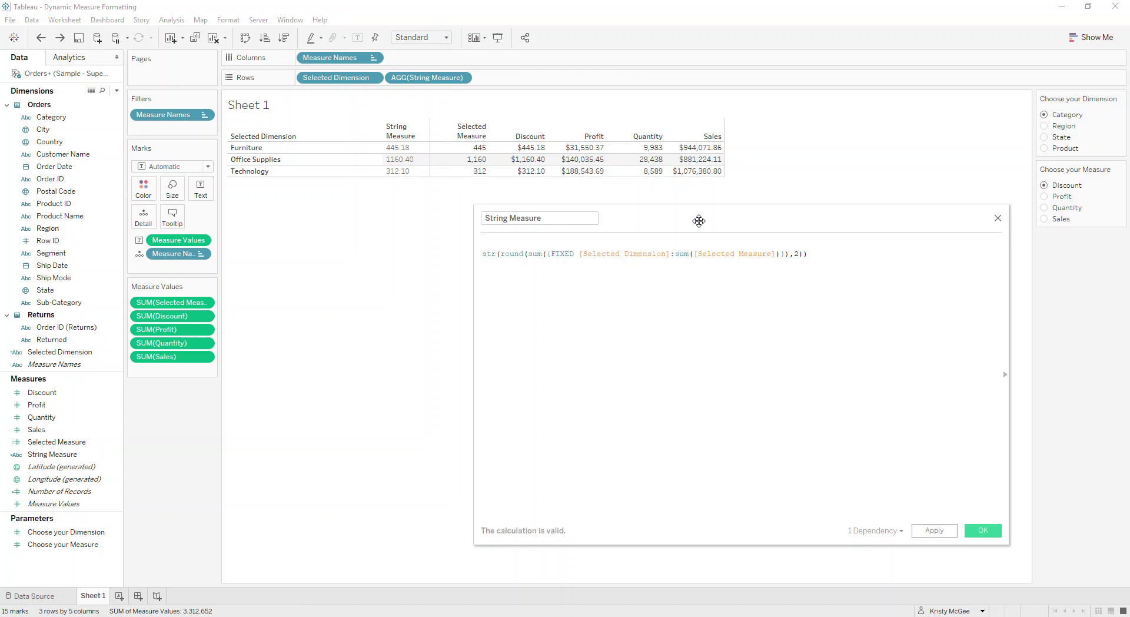
type("if cho")
key("Down")
key("Return")
type("=1")
key("BackSpace")
type("3")
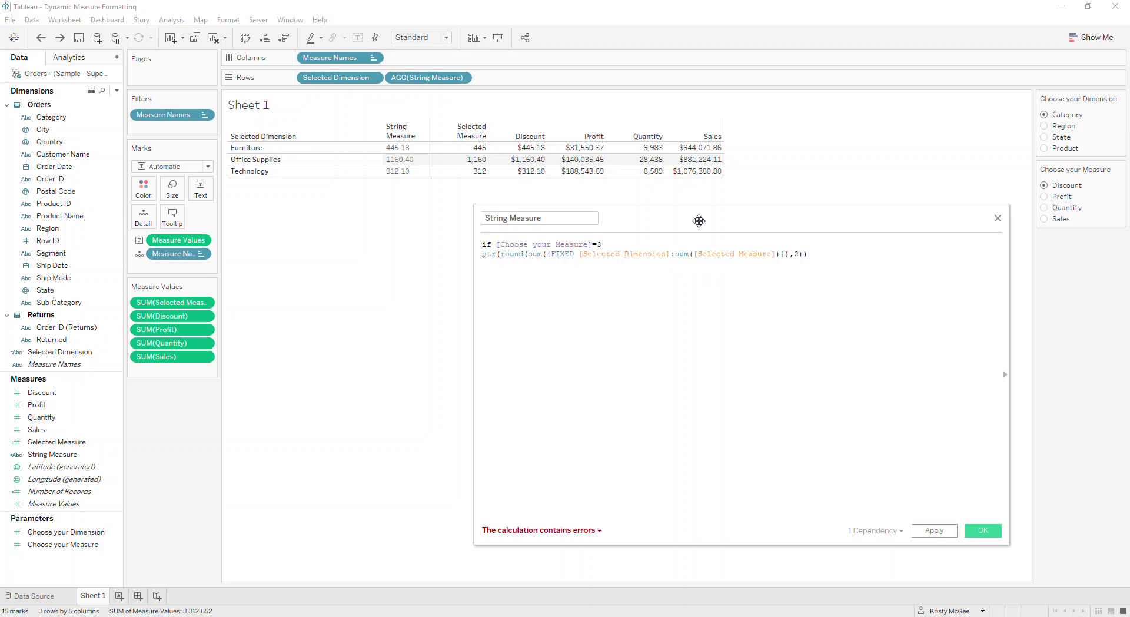
Step: Complete the condition with then str(sum({FIXED [Selected Dimension]:sum([Selected Measure])})), leaving out the rounding
type(" then str(")
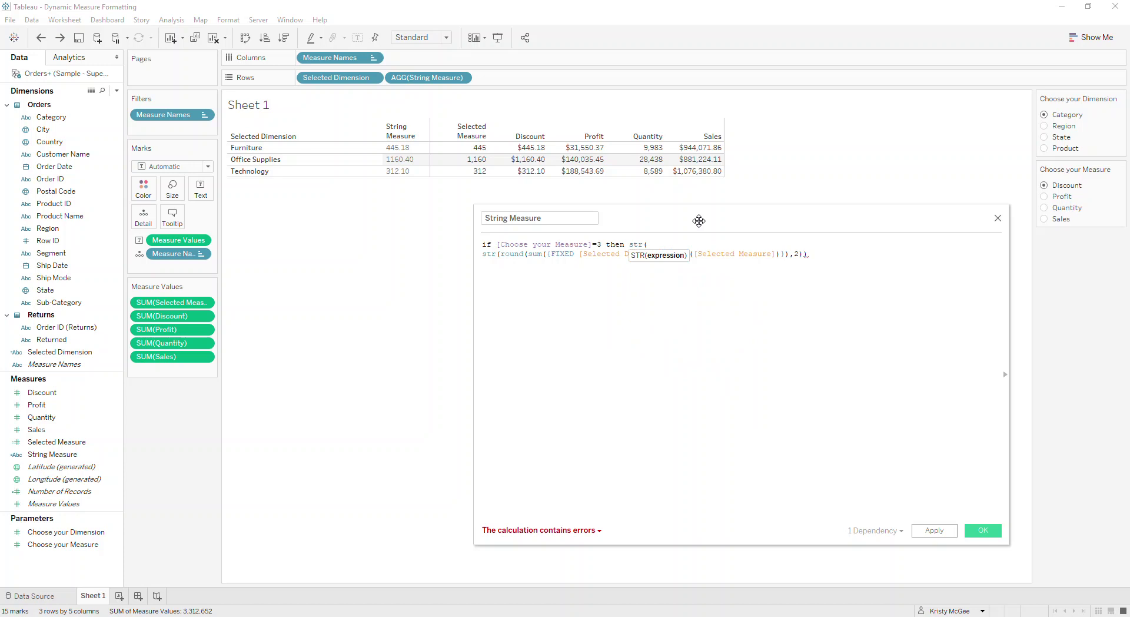
type("sum(")
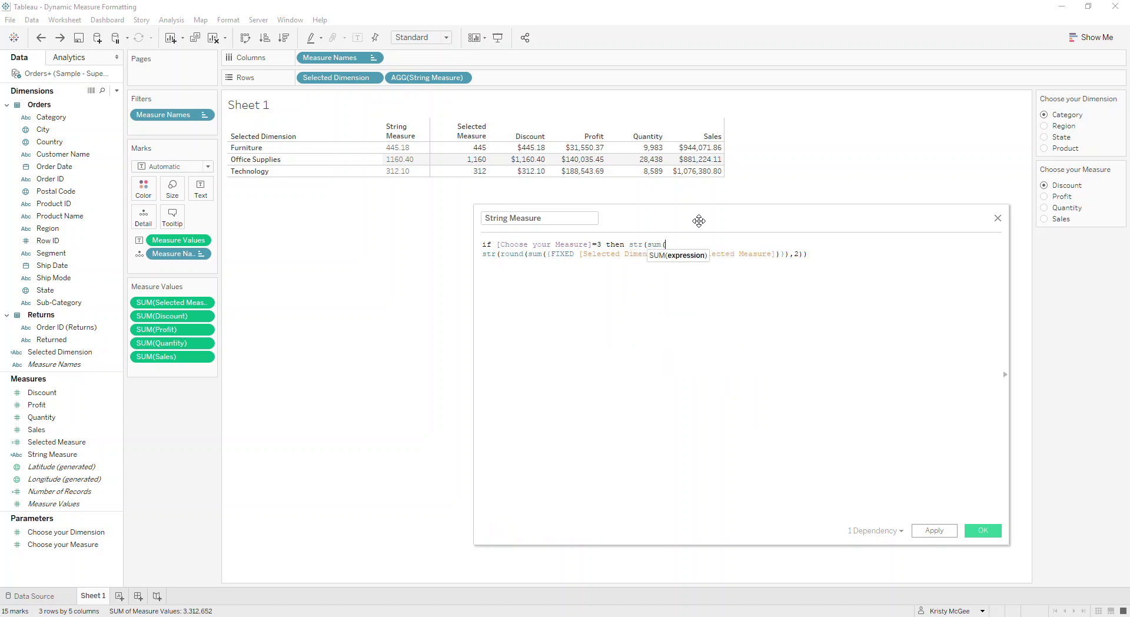
type("{fix")
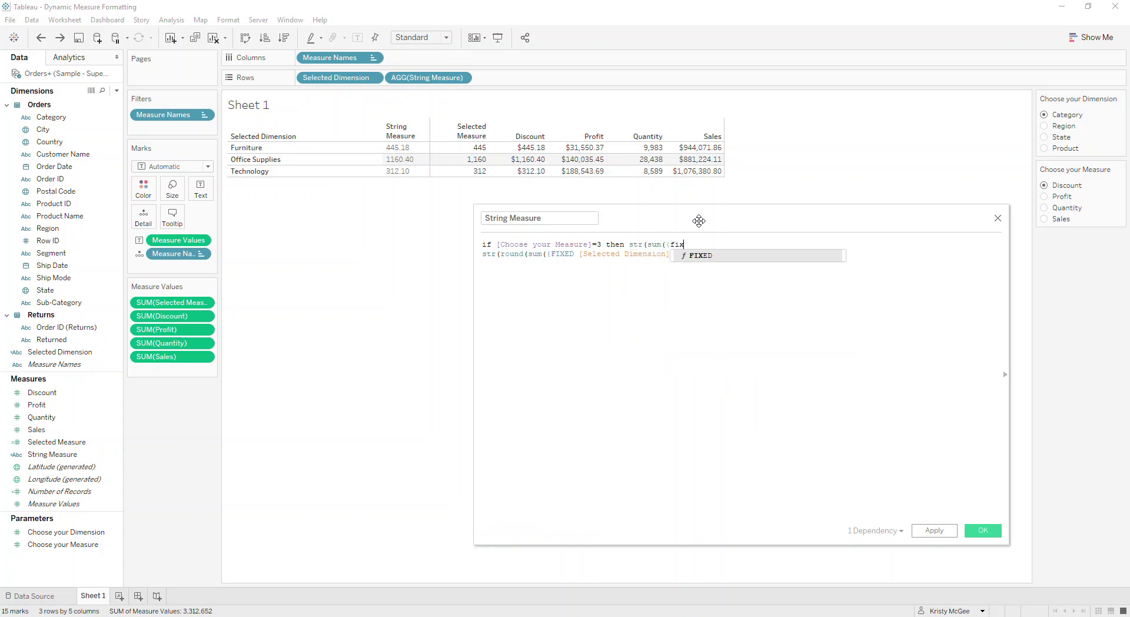
key("Return")
type("sel")
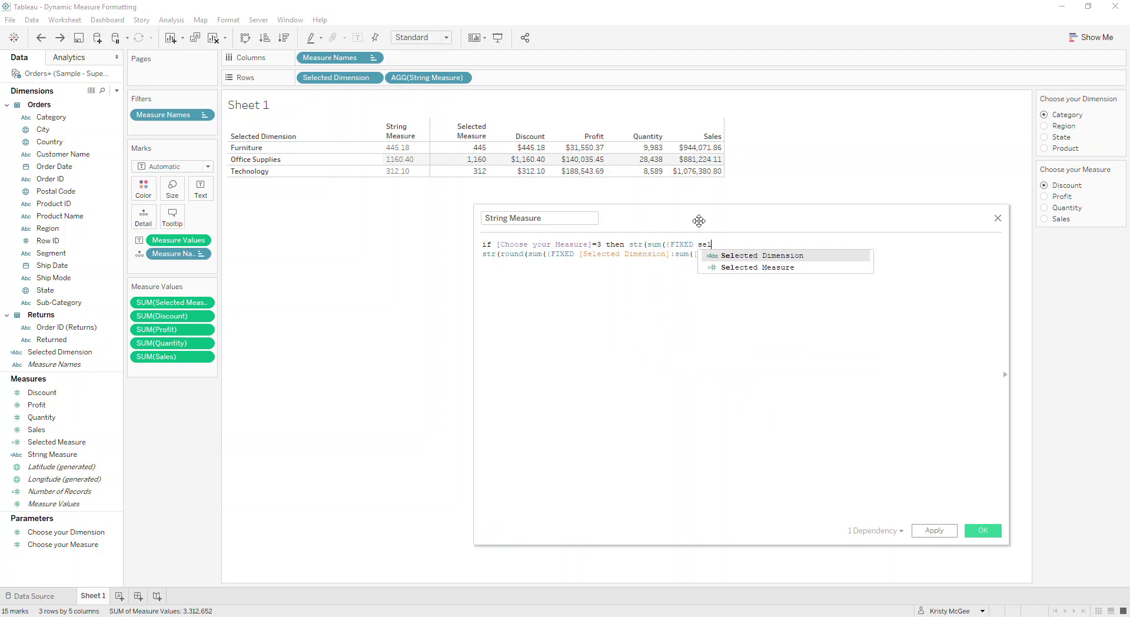
key("Return")
type(":sum(seel")
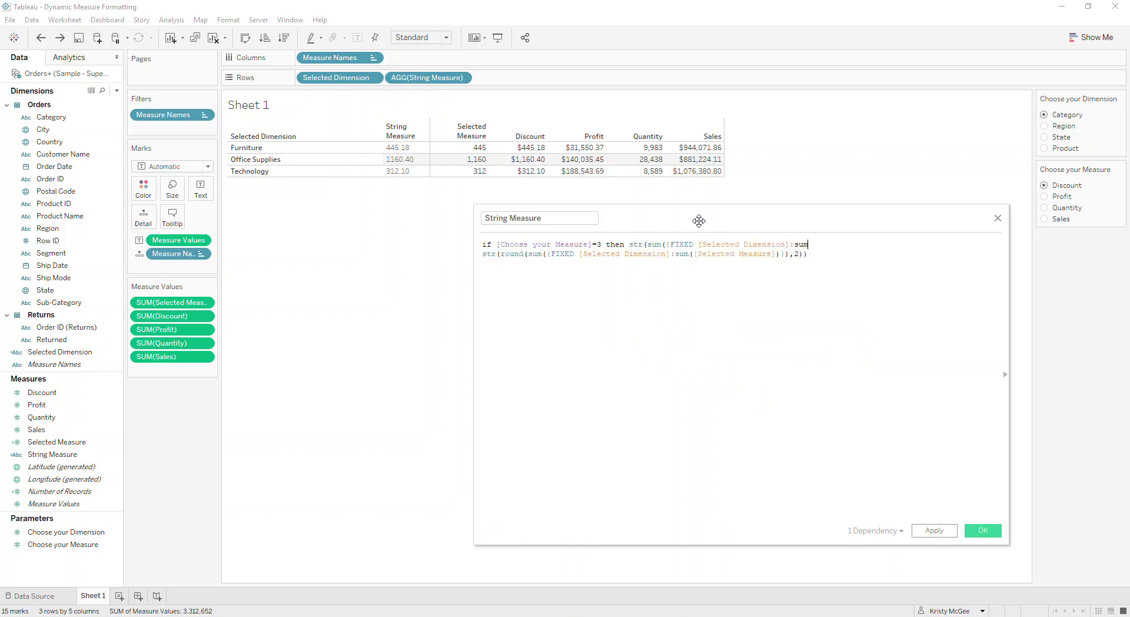
key("BackSpace")
key("BackSpace")
type("le")
key("Down")
key("Return")
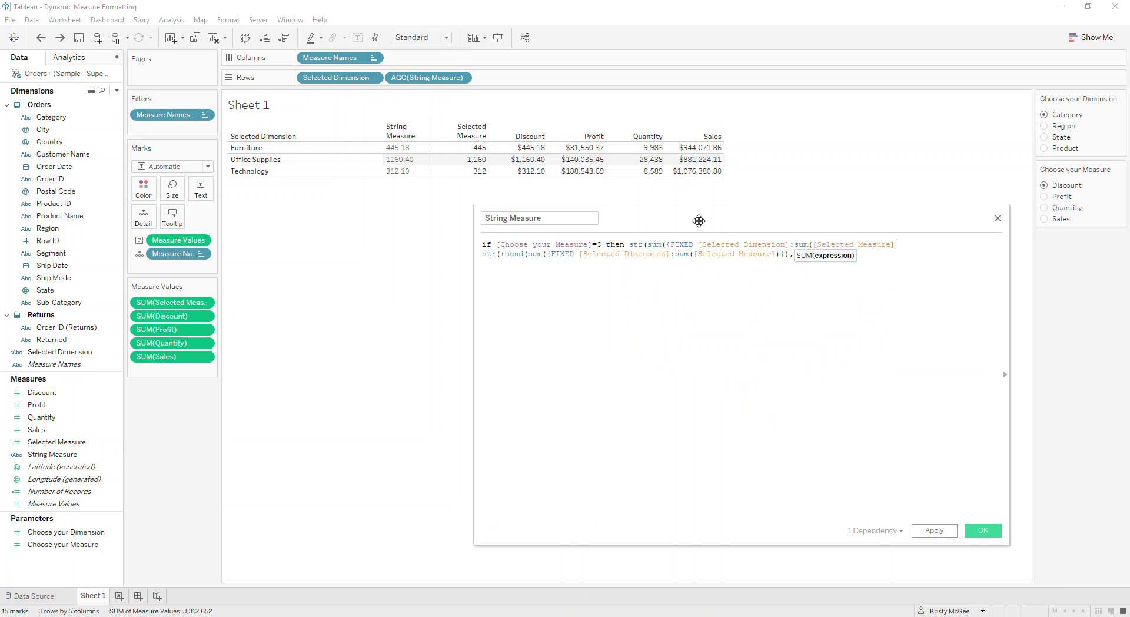
type(")}")
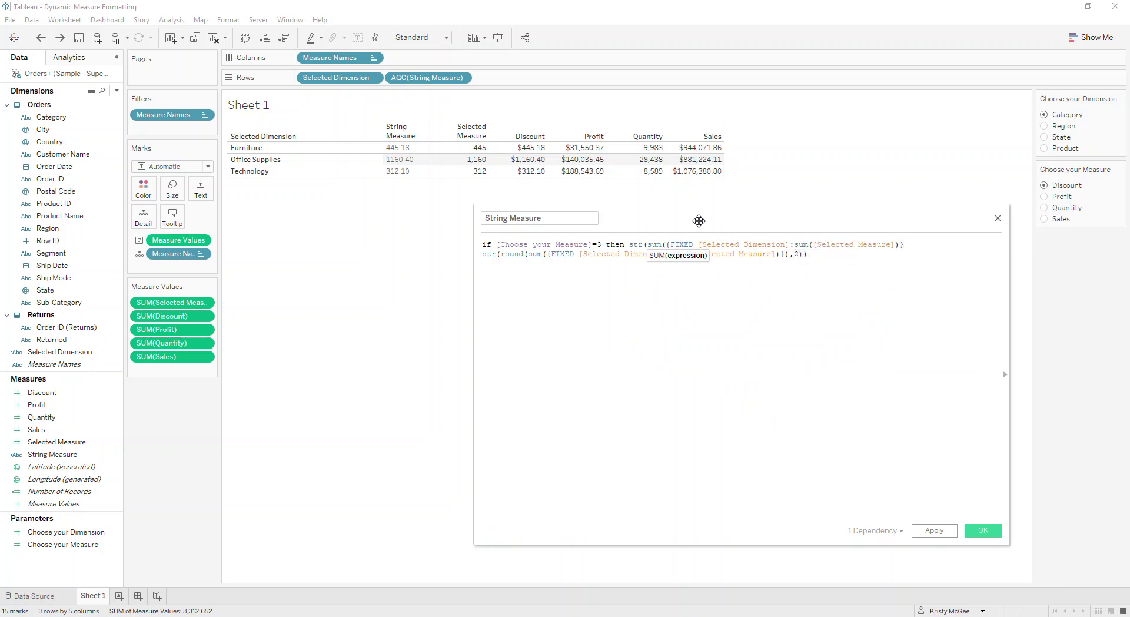
type("))")
Step: Make the existing rounded expression the ELSE branch, finish the formula with end, and apply the calculation
key("Return")
type("else")
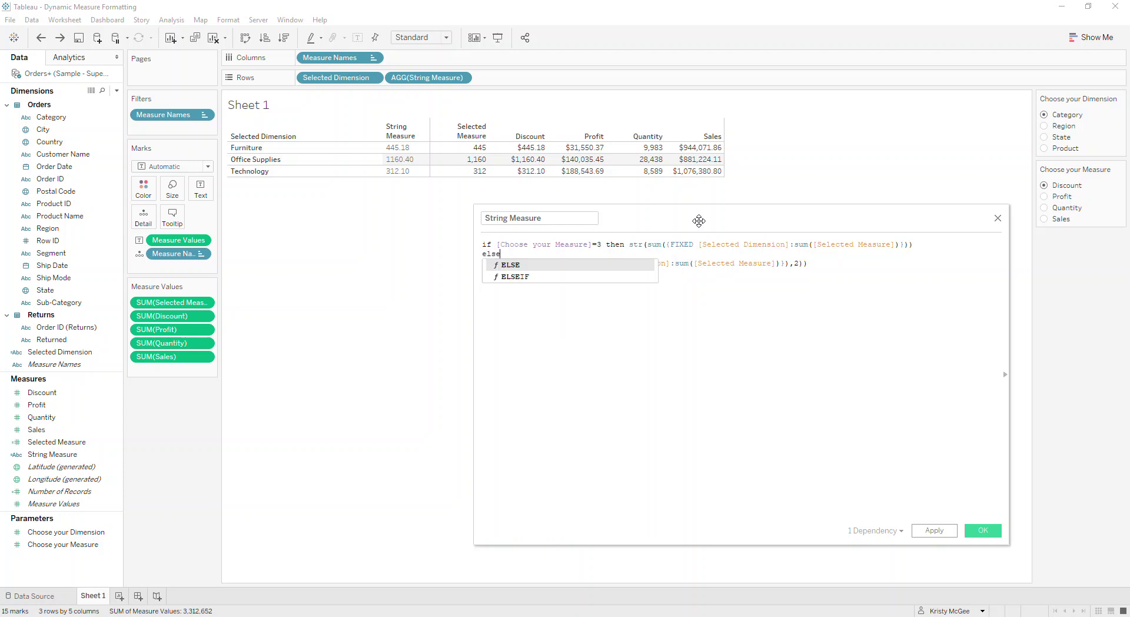
left_click(688, 370)
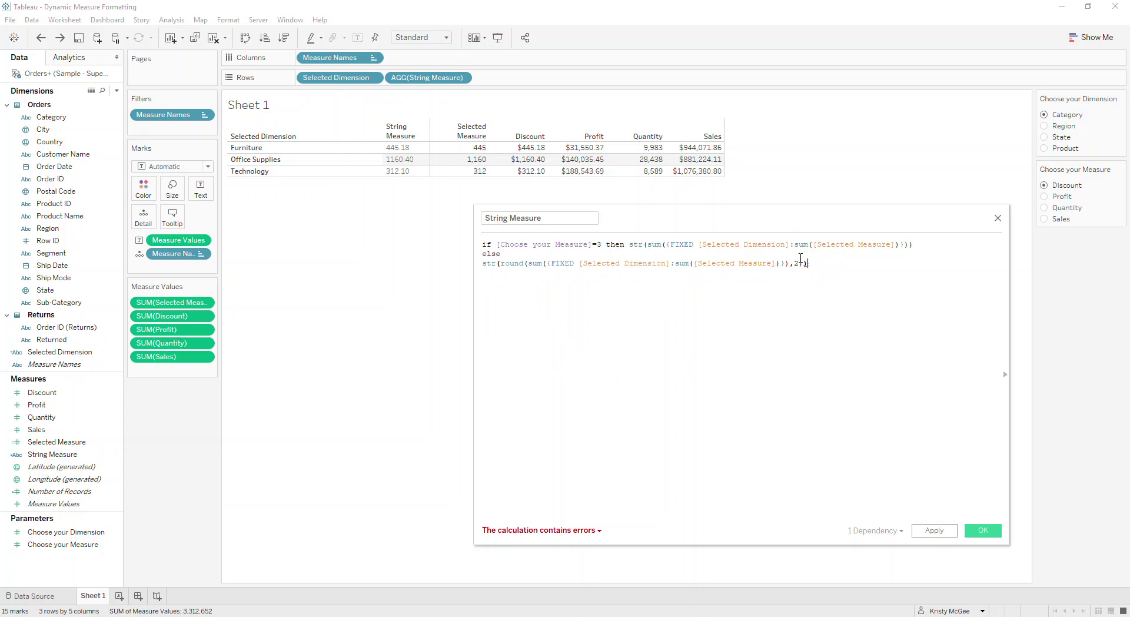
key("Return")
type("end")
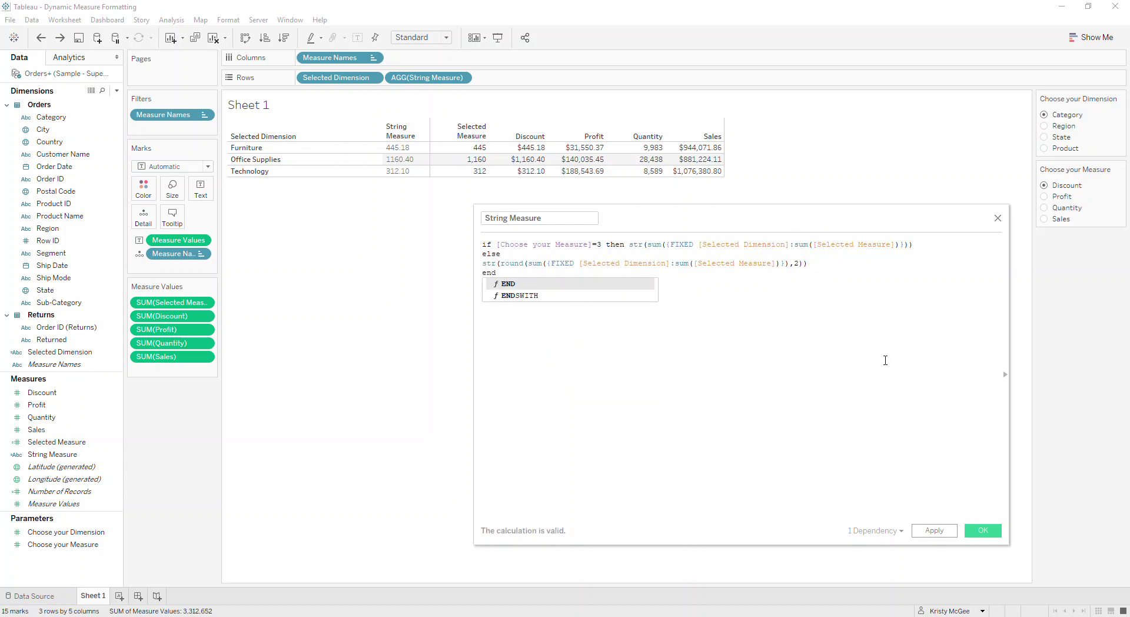
left_click(936, 533)
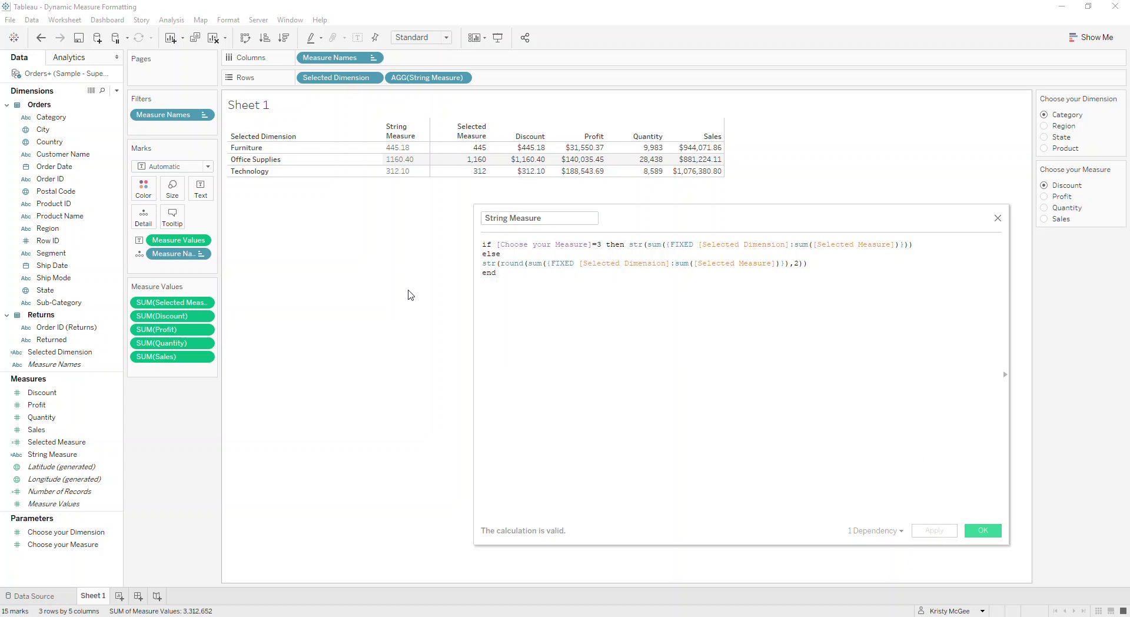
Step: Switch the chosen measure to Profit and Quantity to compare the String Measure values, and close the calculation with OK
left_click(1045, 199)
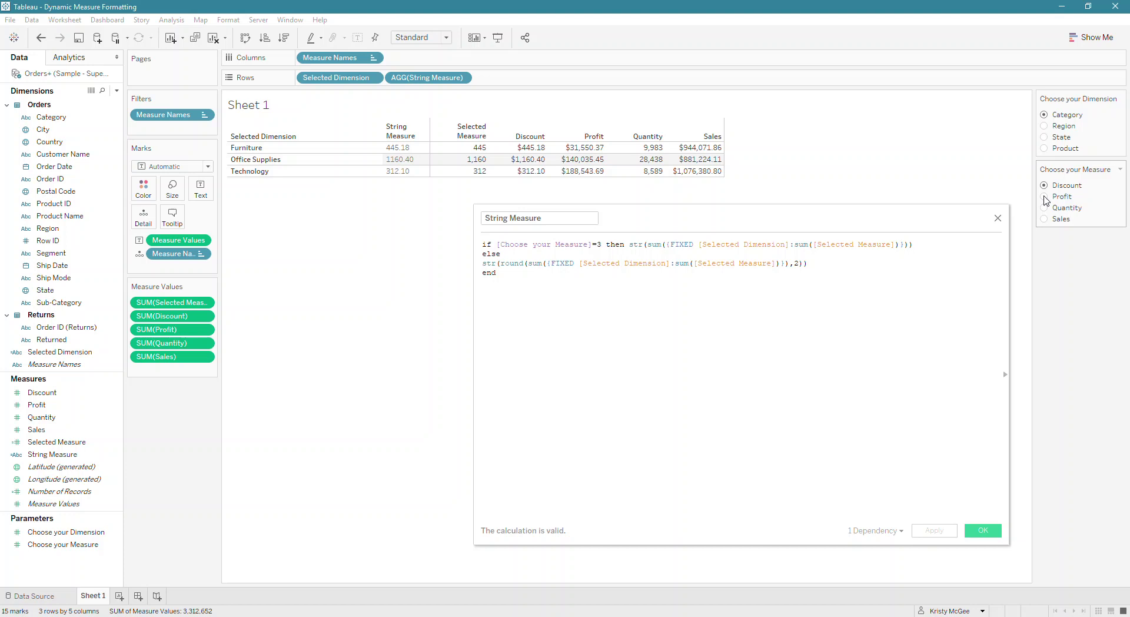
left_click(1046, 199)
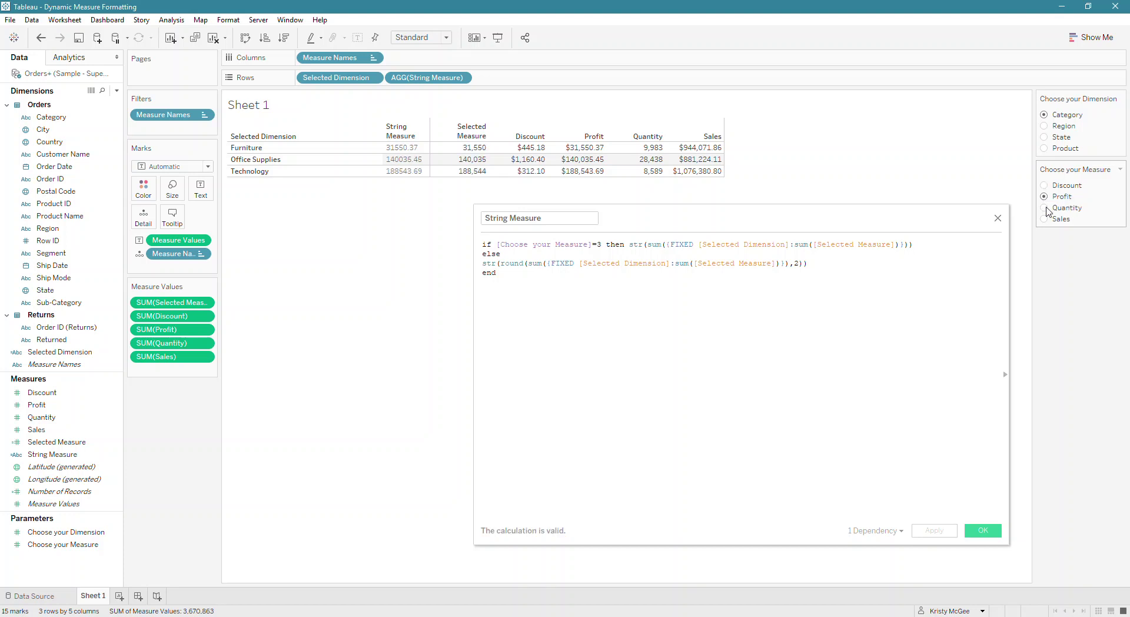
left_click(1044, 209)
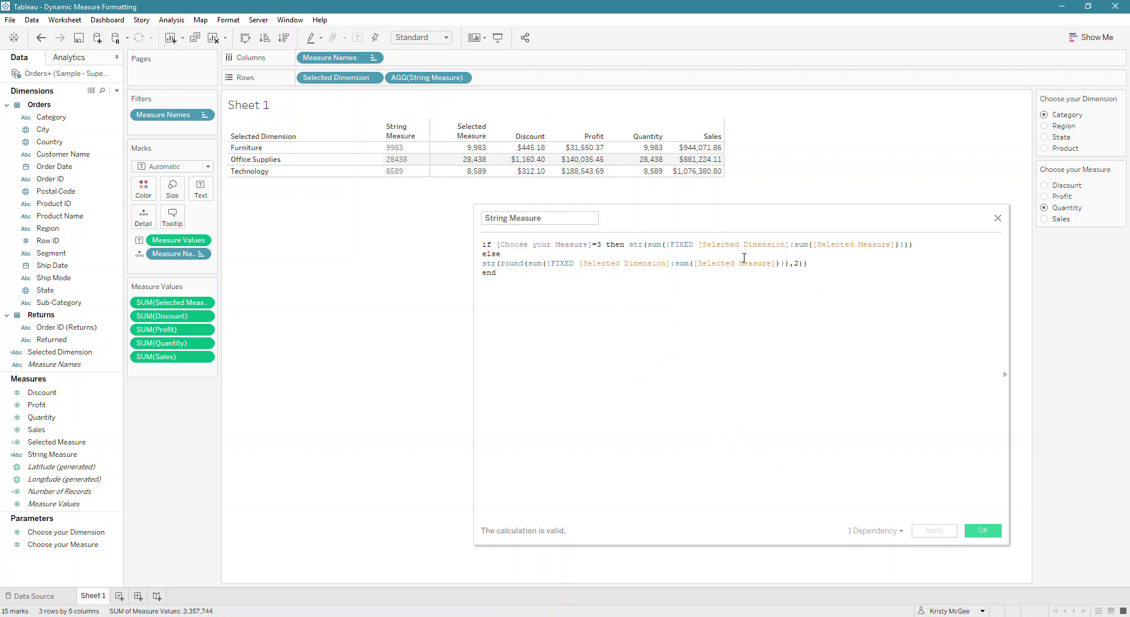
left_click(984, 531)
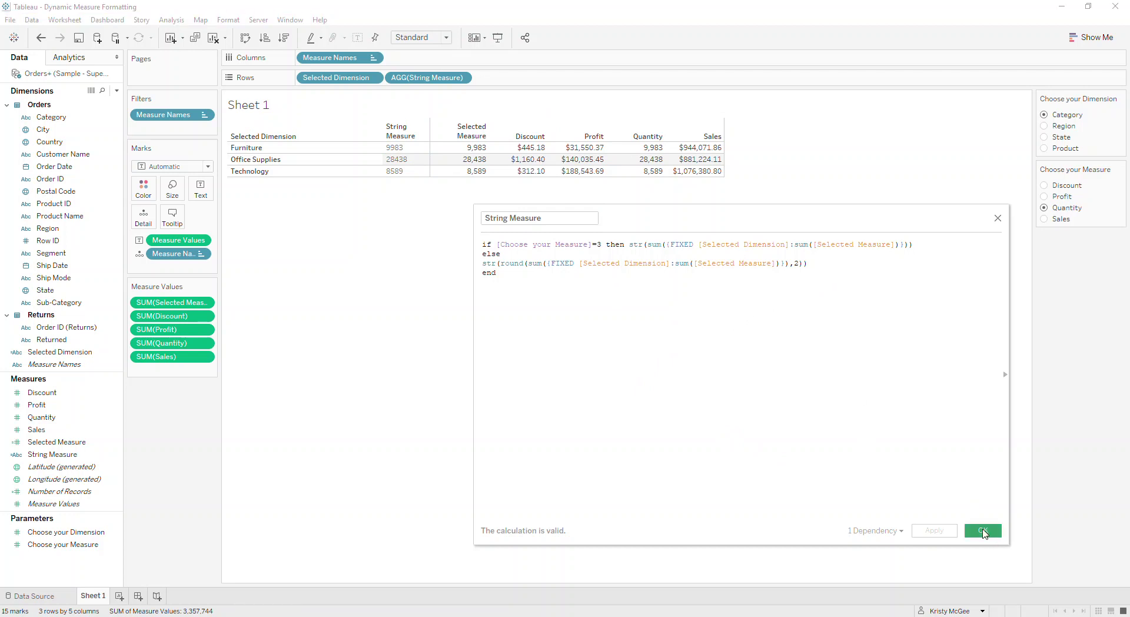
left_click(984, 531)
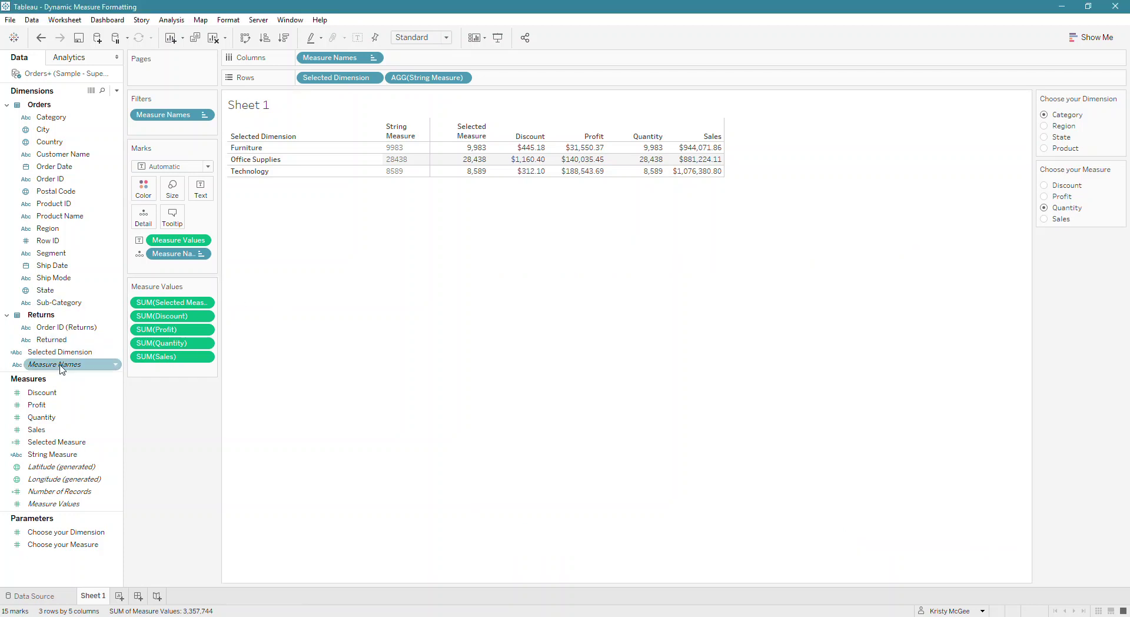
right_click(93, 459)
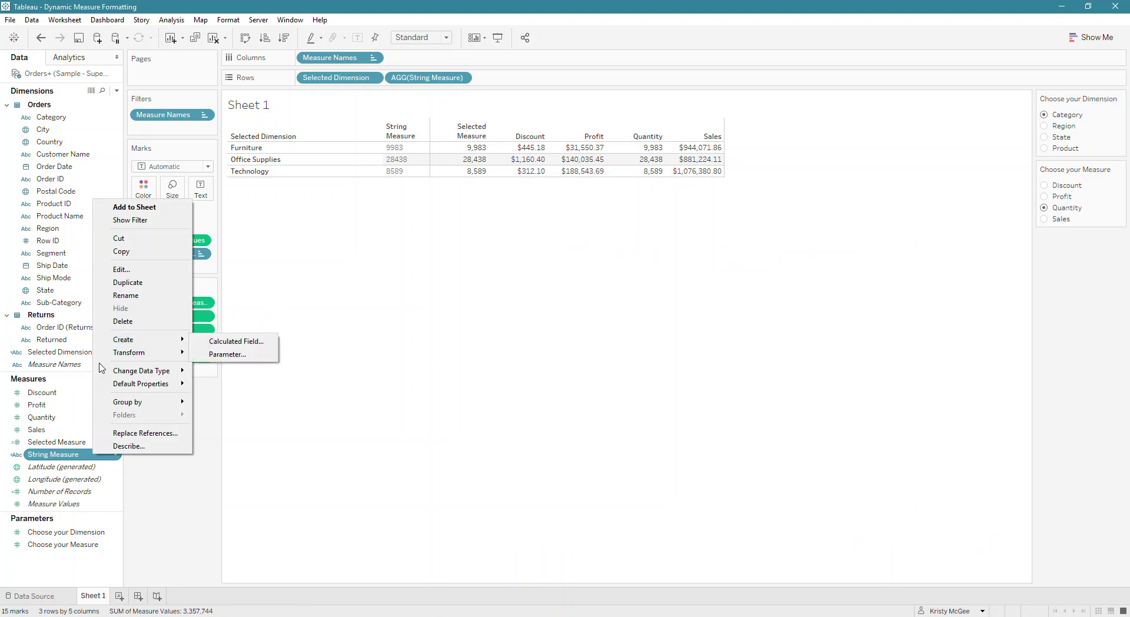
left_click(66, 458)
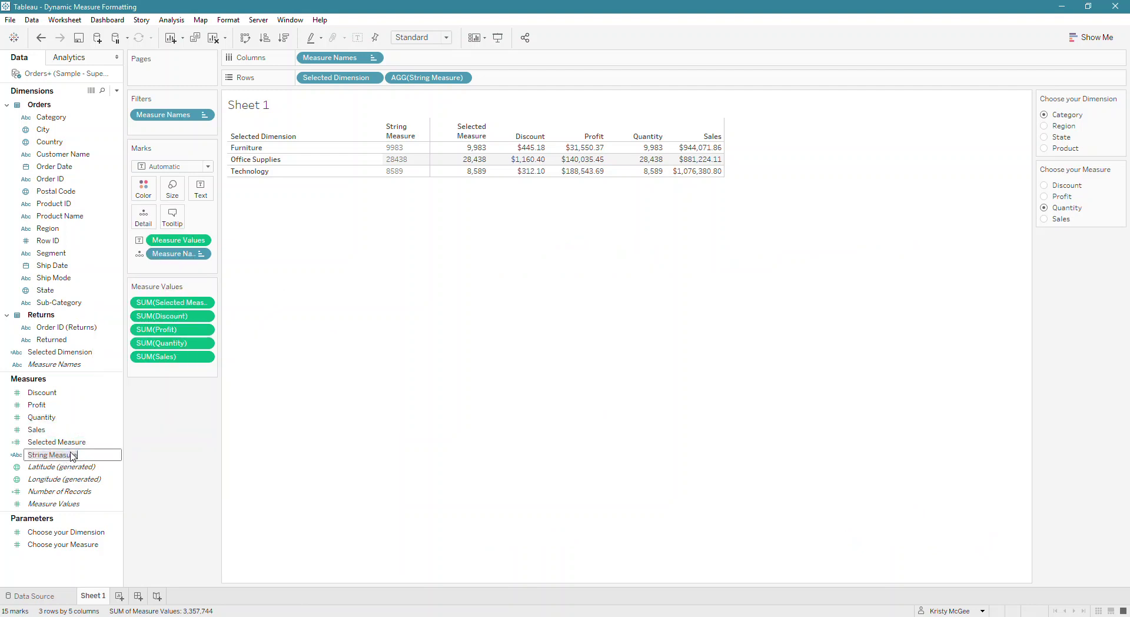
right_click(73, 456)
mouse_move(113, 340)
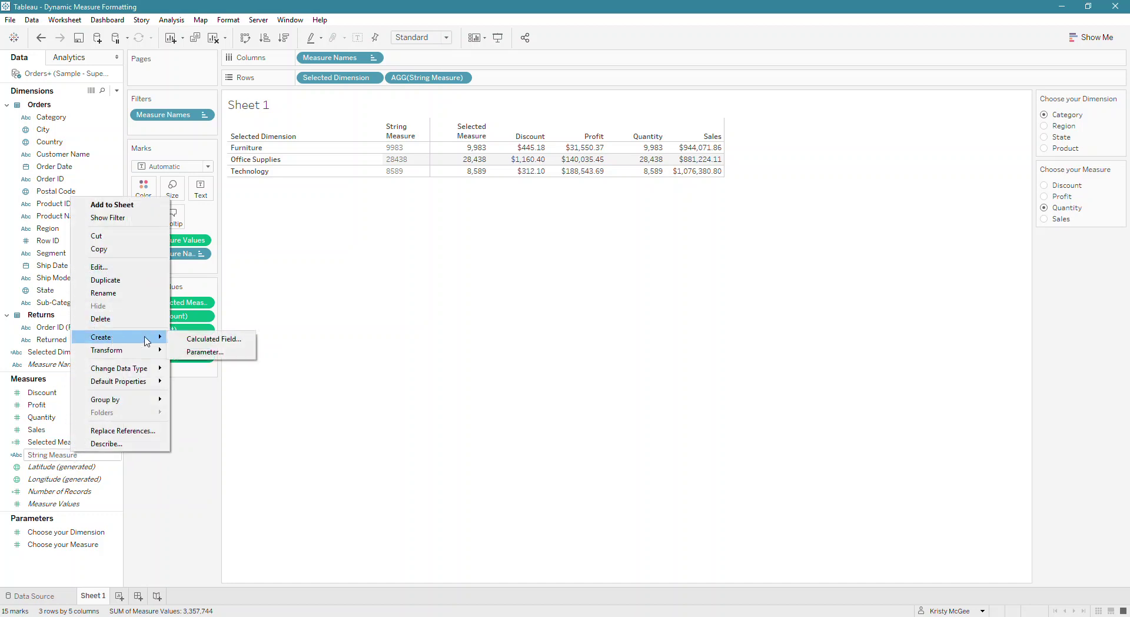
left_click(209, 338)
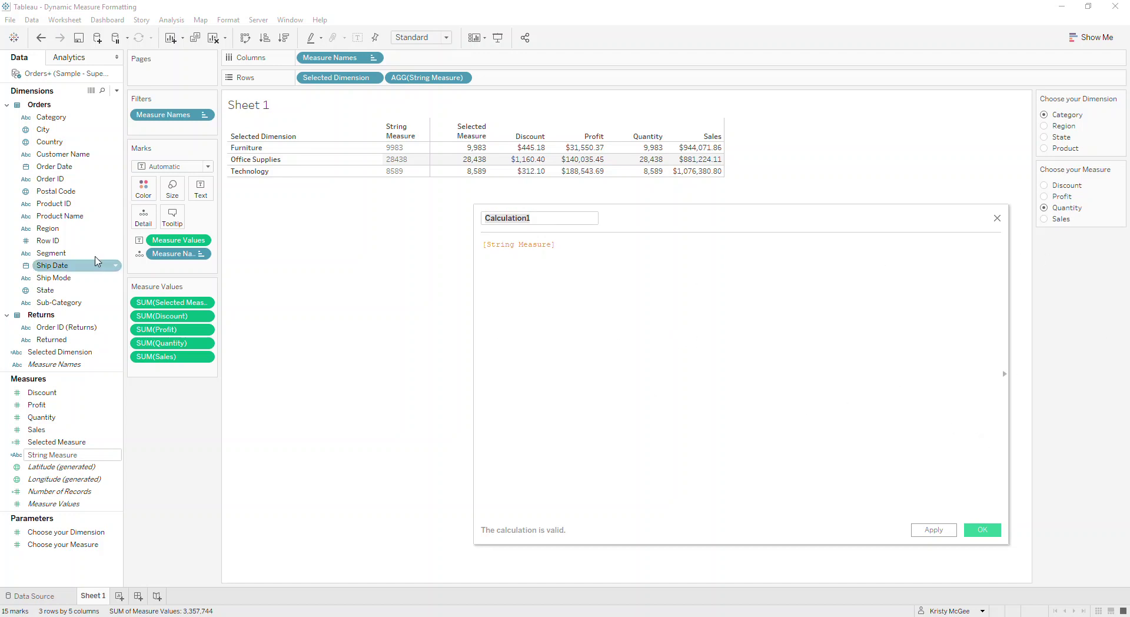
right_click(86, 447)
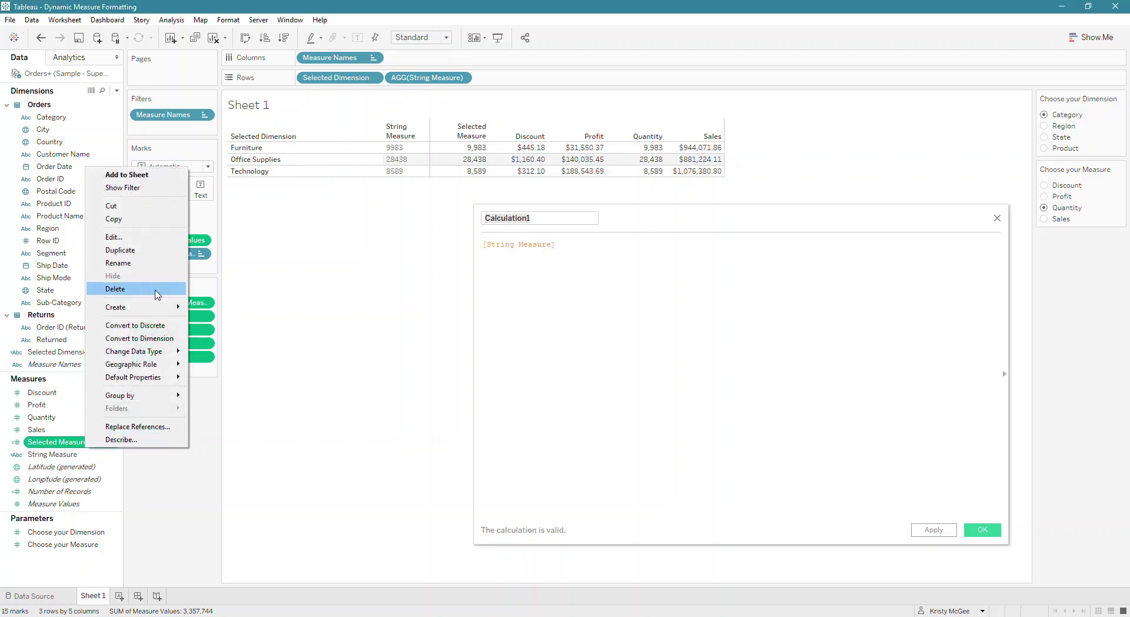
mouse_move(161, 314)
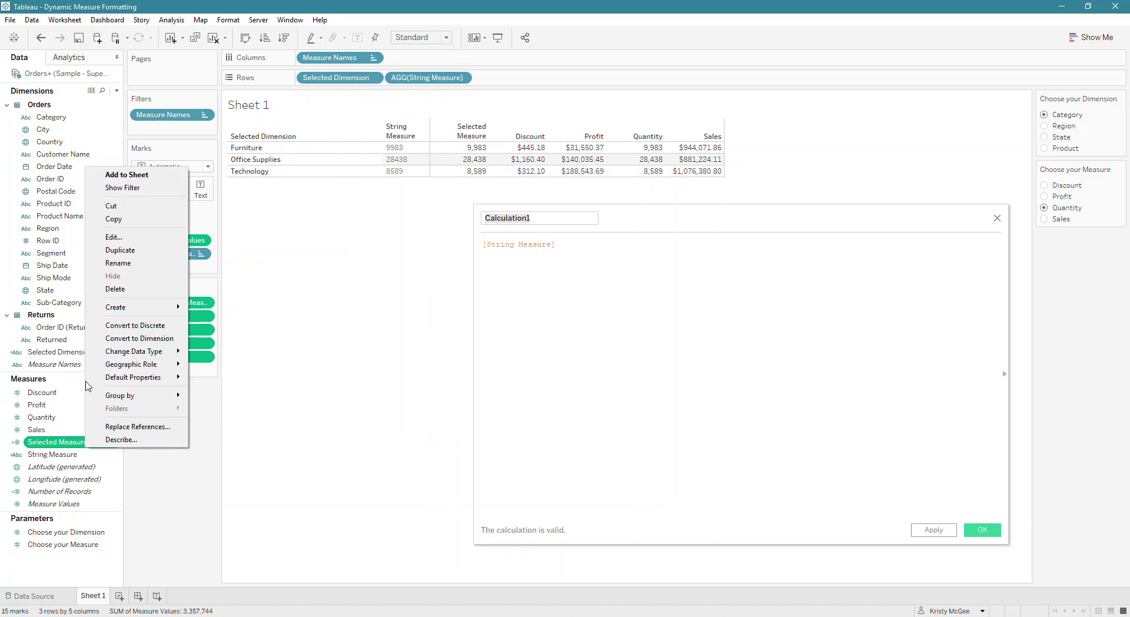
right_click(72, 354)
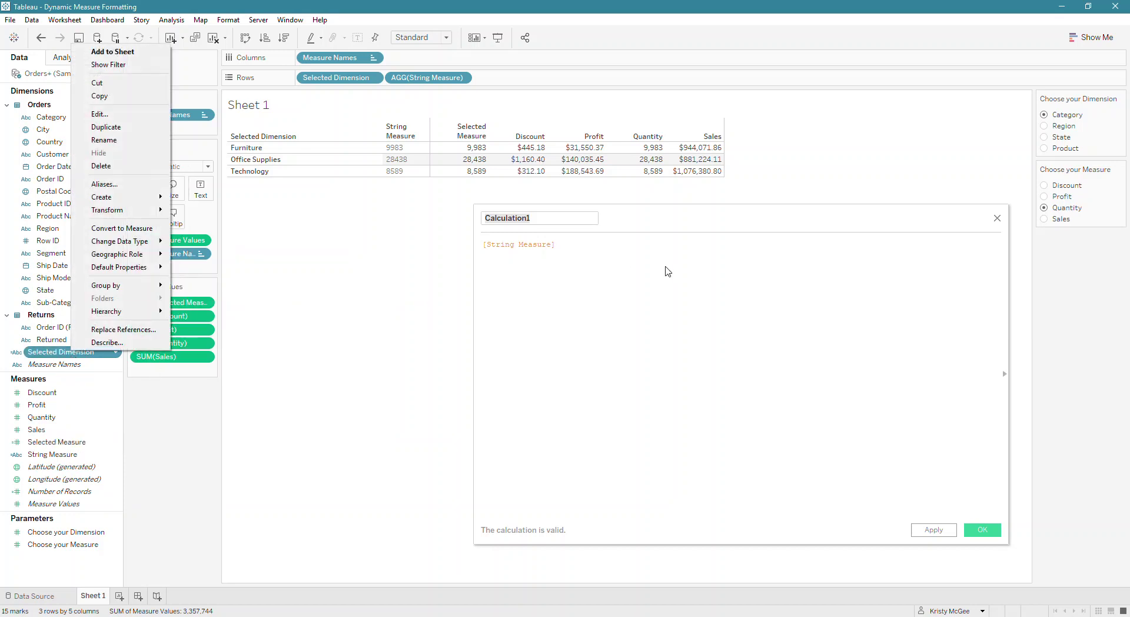
key("Escape")
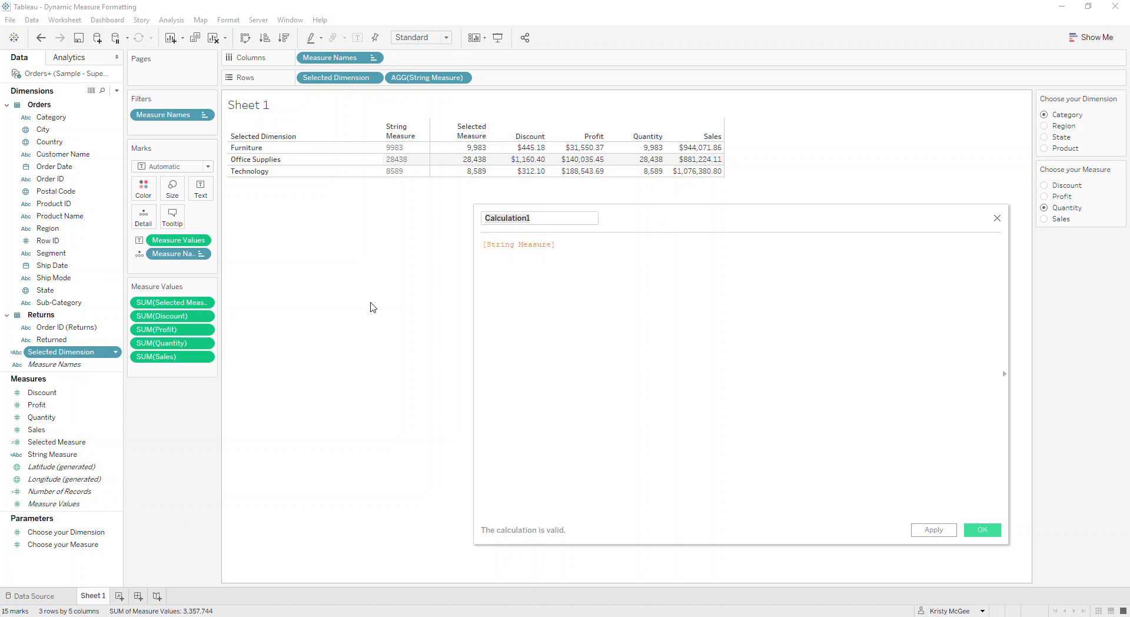
left_click(542, 213)
left_click(534, 217)
left_click_drag(534, 217, 413, 207)
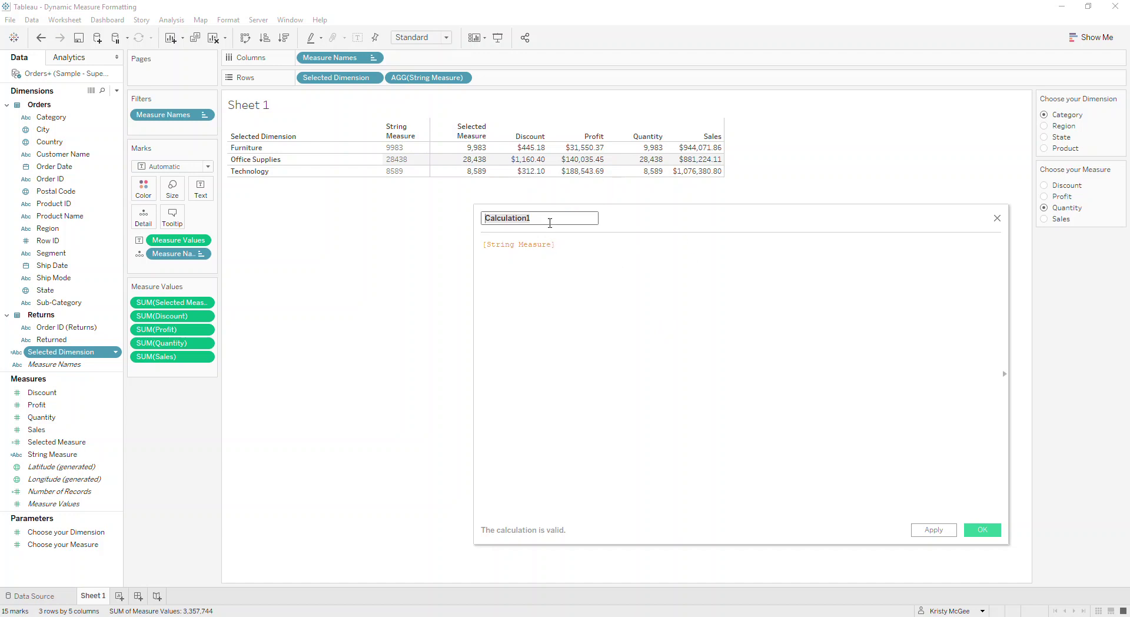
left_click(995, 219)
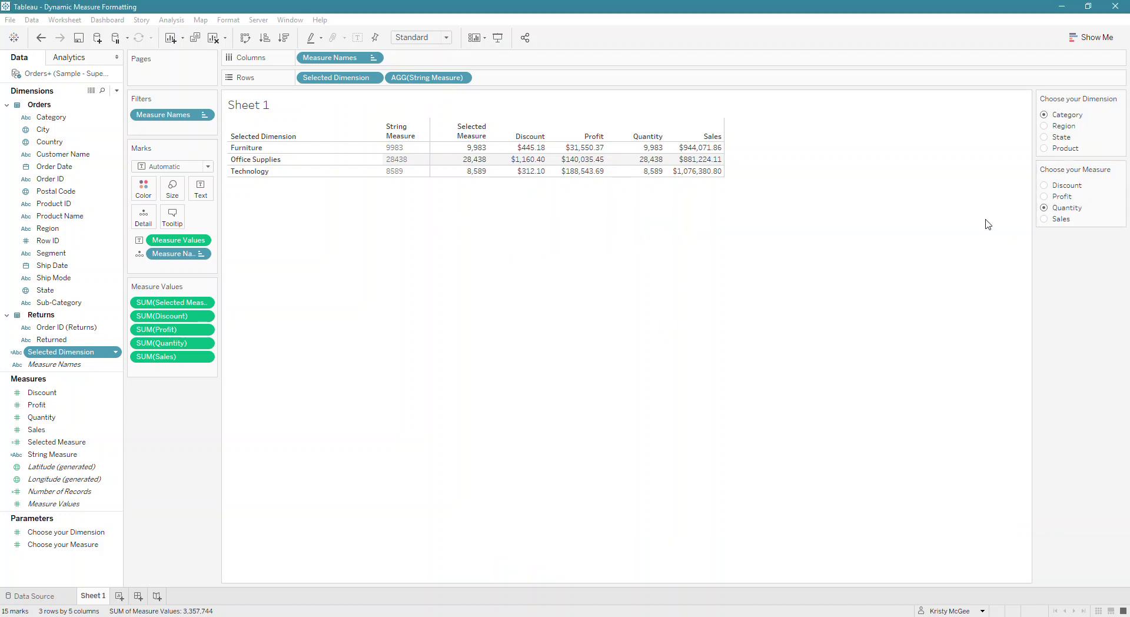
Step: Duplicate the Selected Dimension calculated field and open the copy for editing
right_click(76, 356)
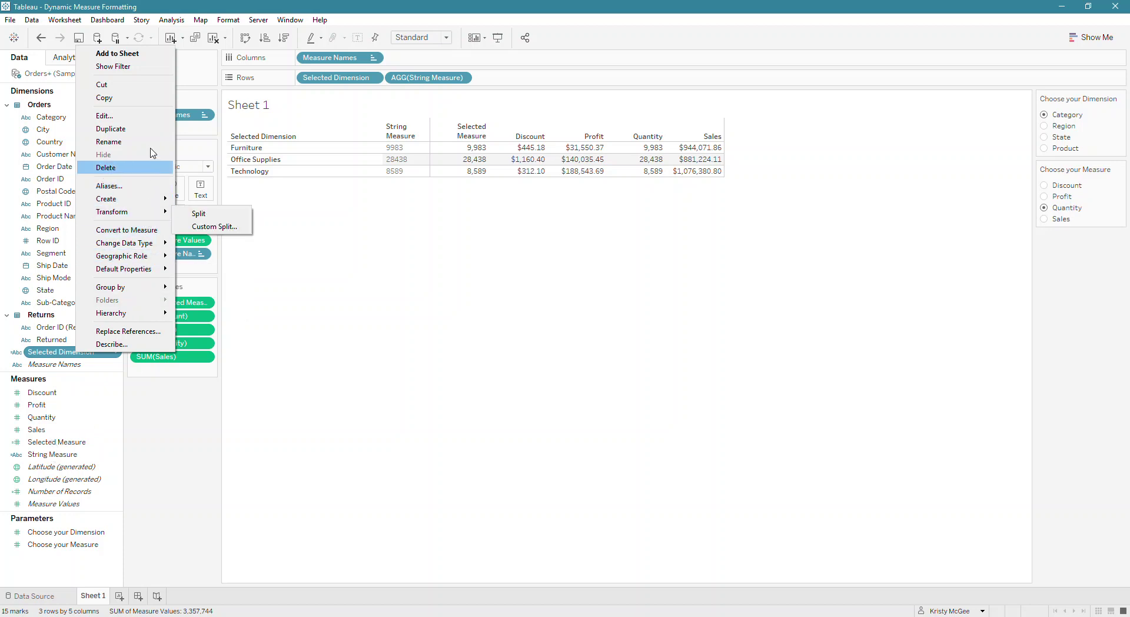
left_click(154, 132)
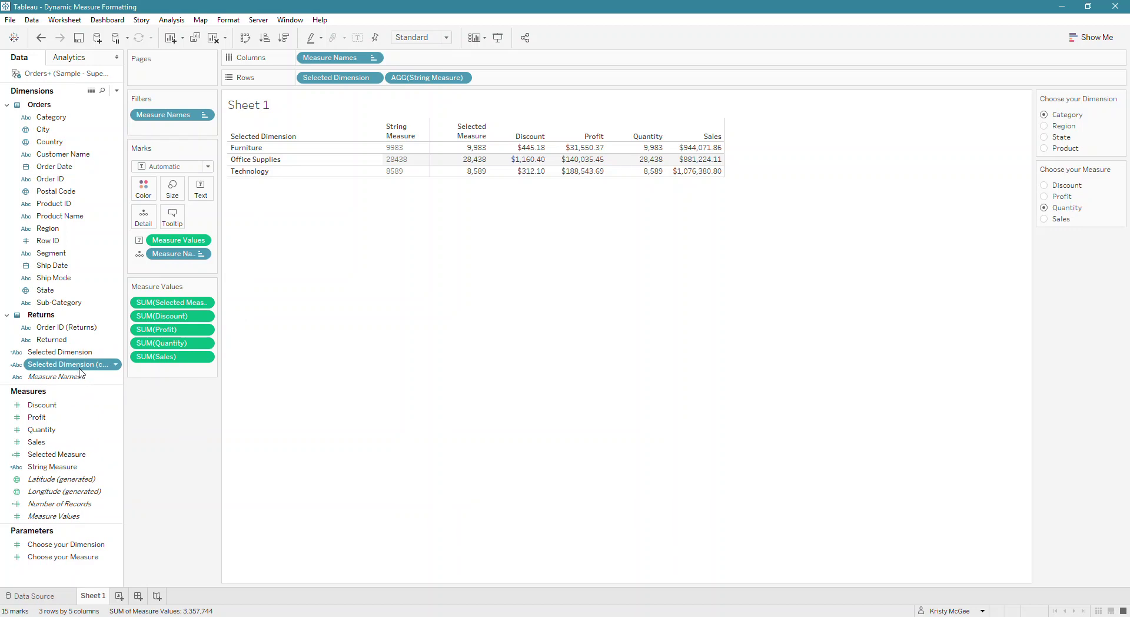
right_click(81, 366)
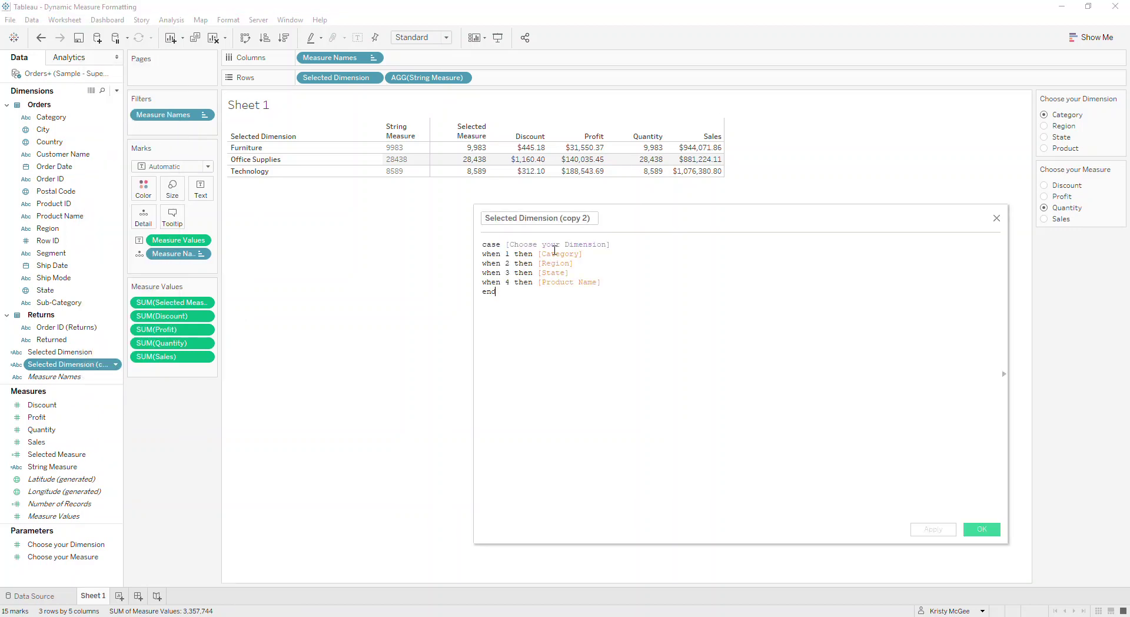
Step: Turn the four CASE results in the copied dimension calculation into the text labels "Category", "Region", "State" and "Product Name"
left_click(539, 254)
type("\"")
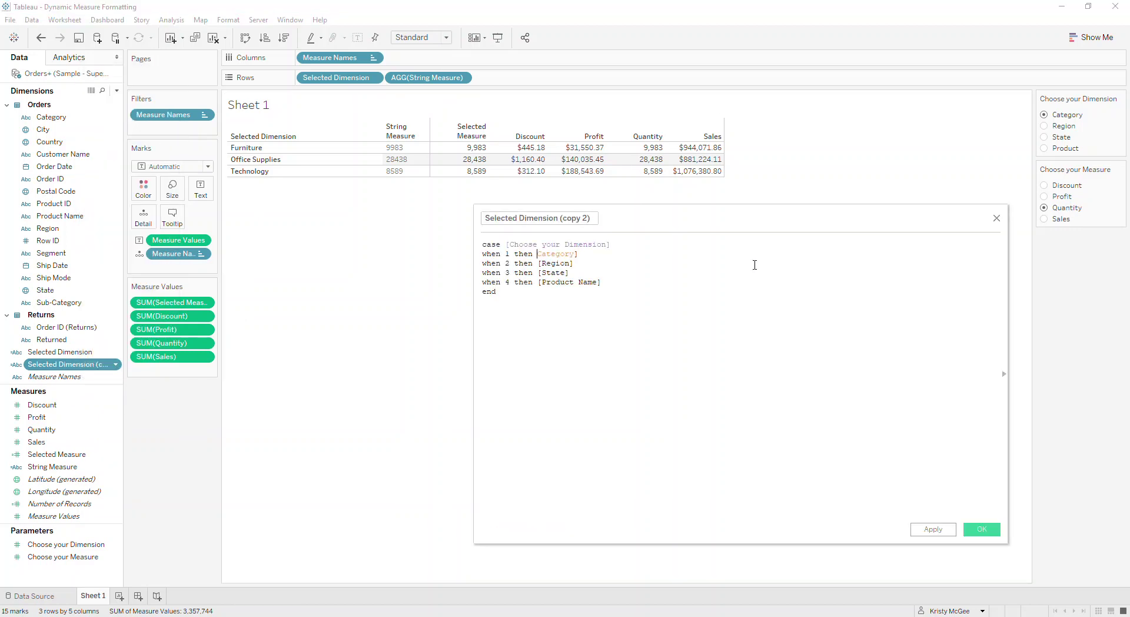
key("Down")
key("Delete")
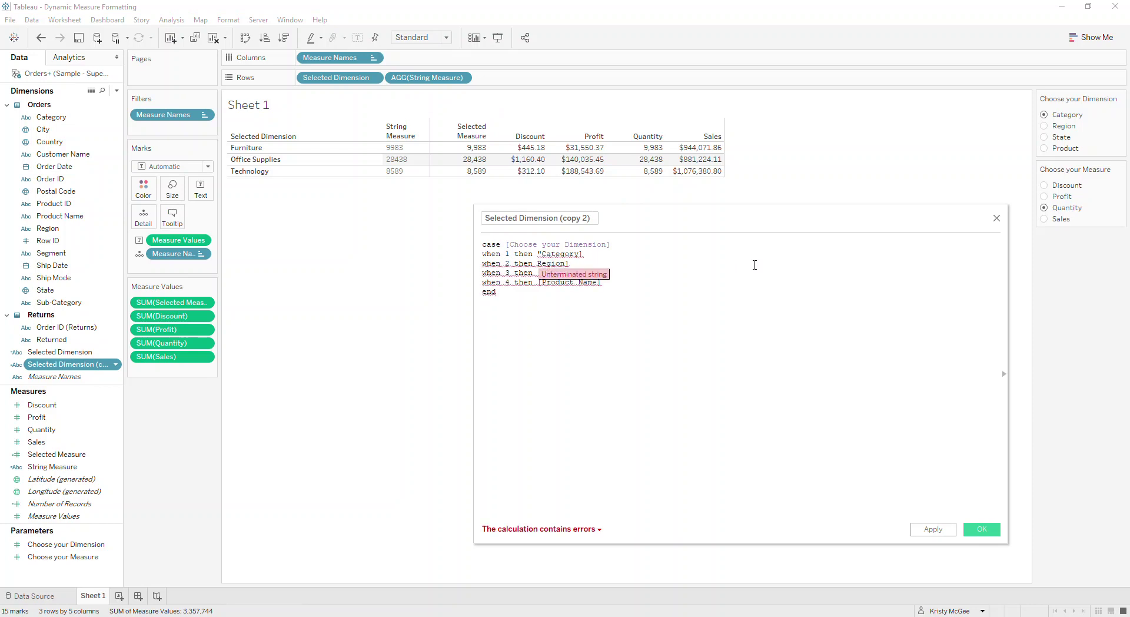
type("\"")
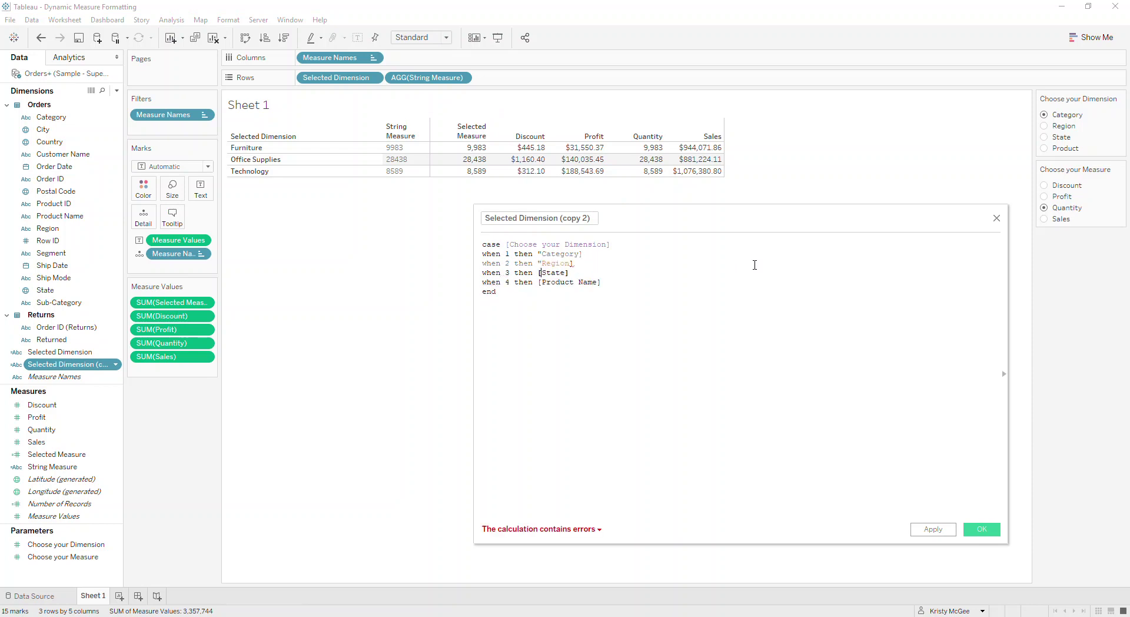
type("\"")
key("Delete")
type("\"")
key("BackSpace")
type("\"")
key("BackSpace")
type("\"")
key("Right")
key("BackSpace")
type("\"")
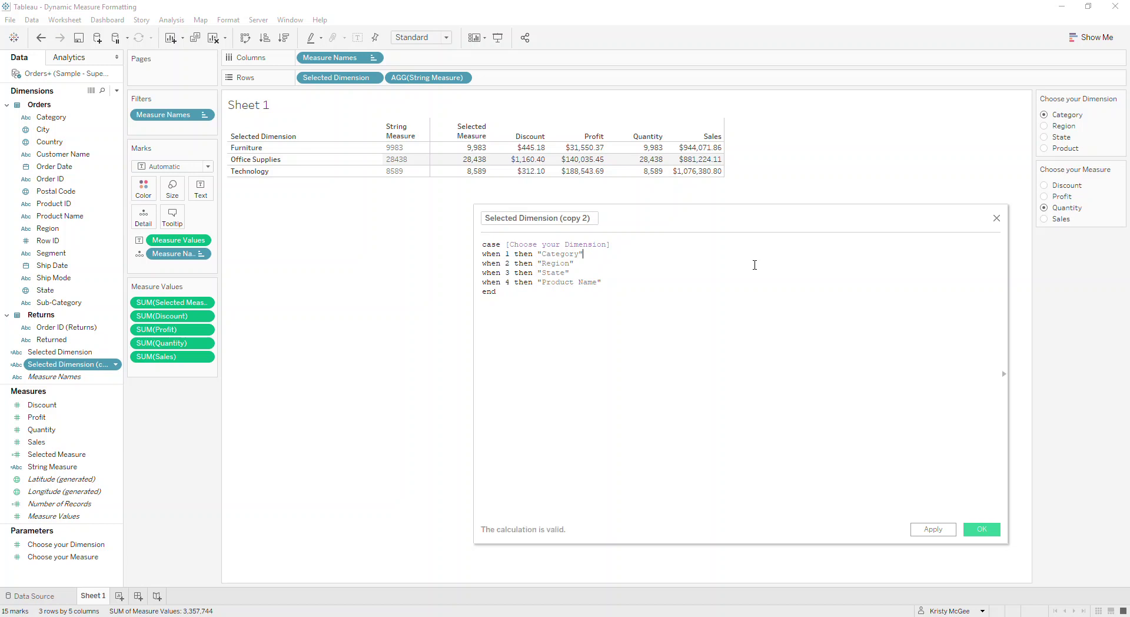
Step: Rename the copied dimension calculation to Selected Dimension Name and save it
left_click_drag(558, 218, 682, 223)
type("Name")
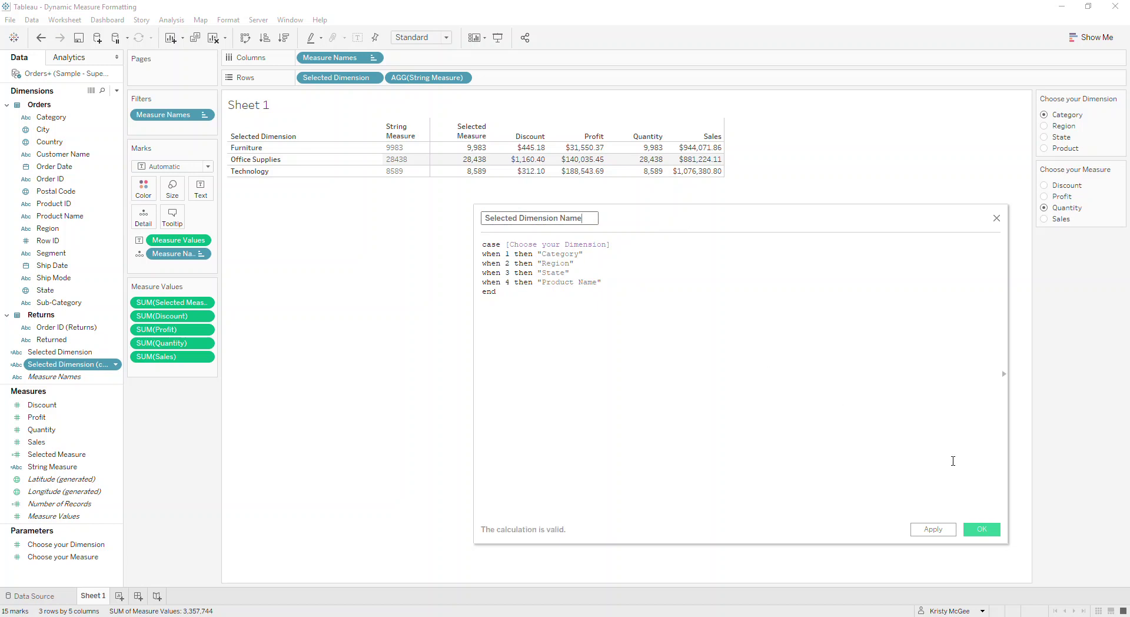
left_click(971, 531)
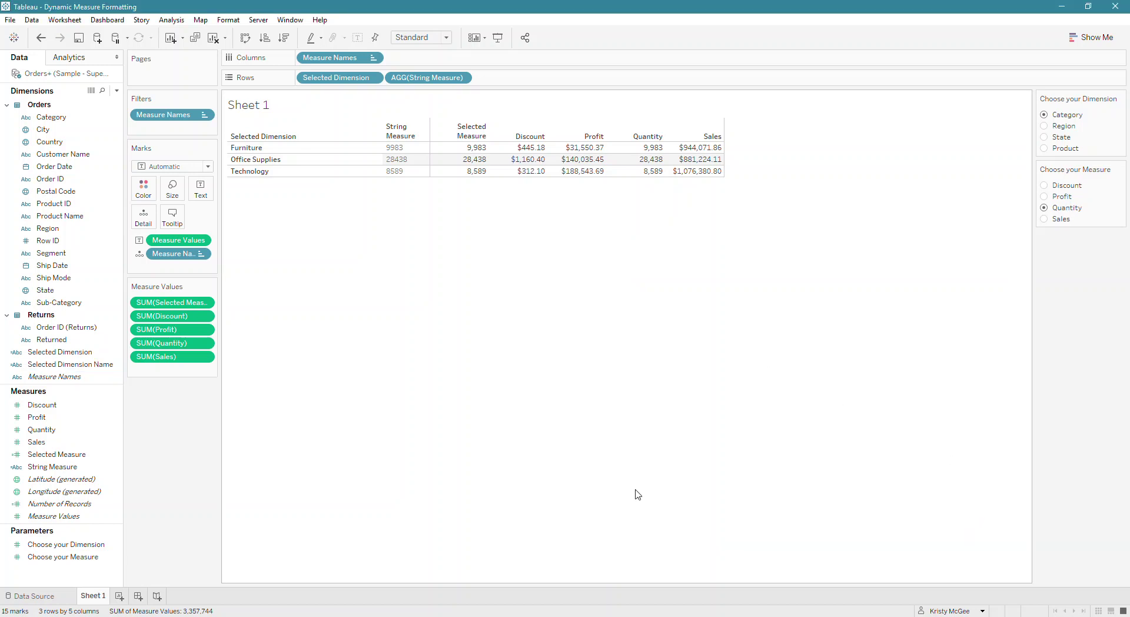
Step: Duplicate the Selected Measure calculated field and open the copy for editing
left_click(87, 457)
right_click(87, 458)
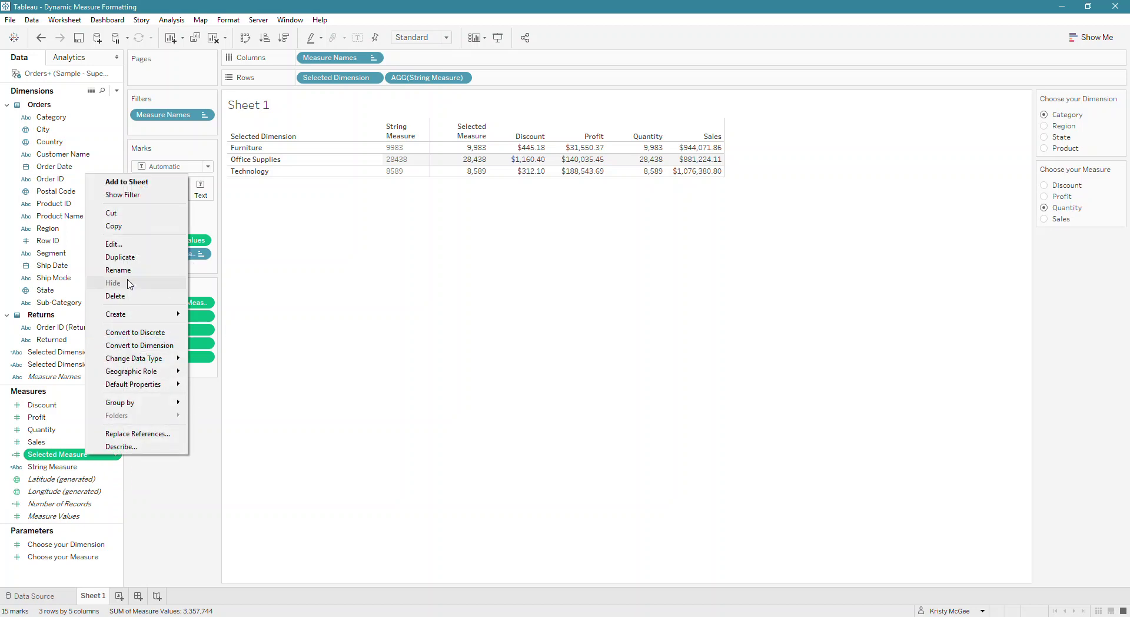
left_click(120, 257)
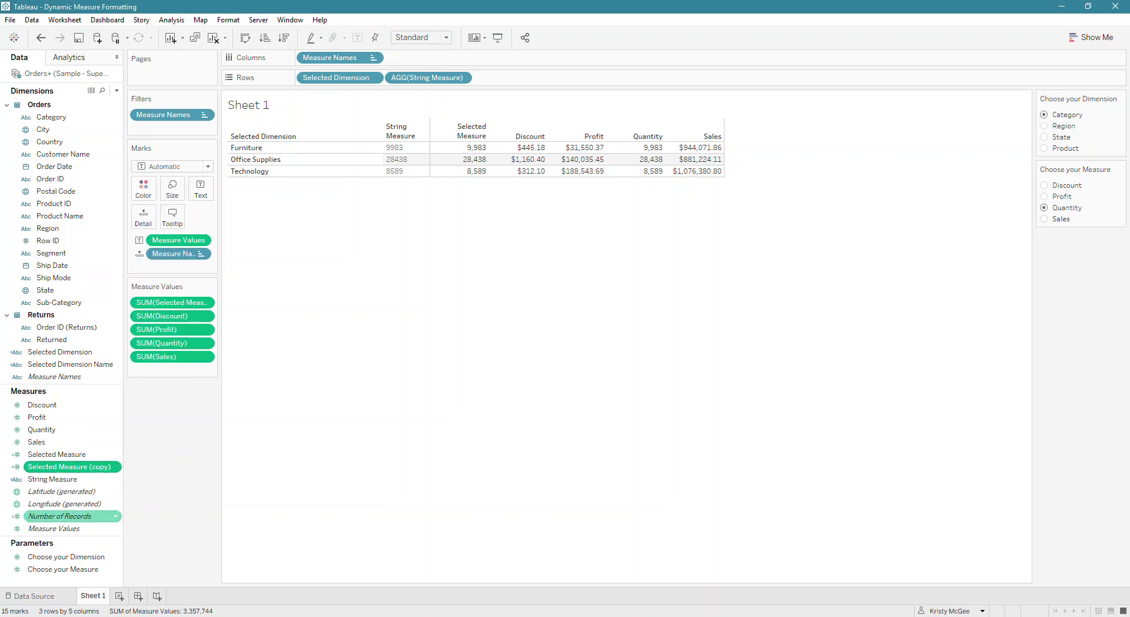
right_click(58, 467)
left_click(116, 266)
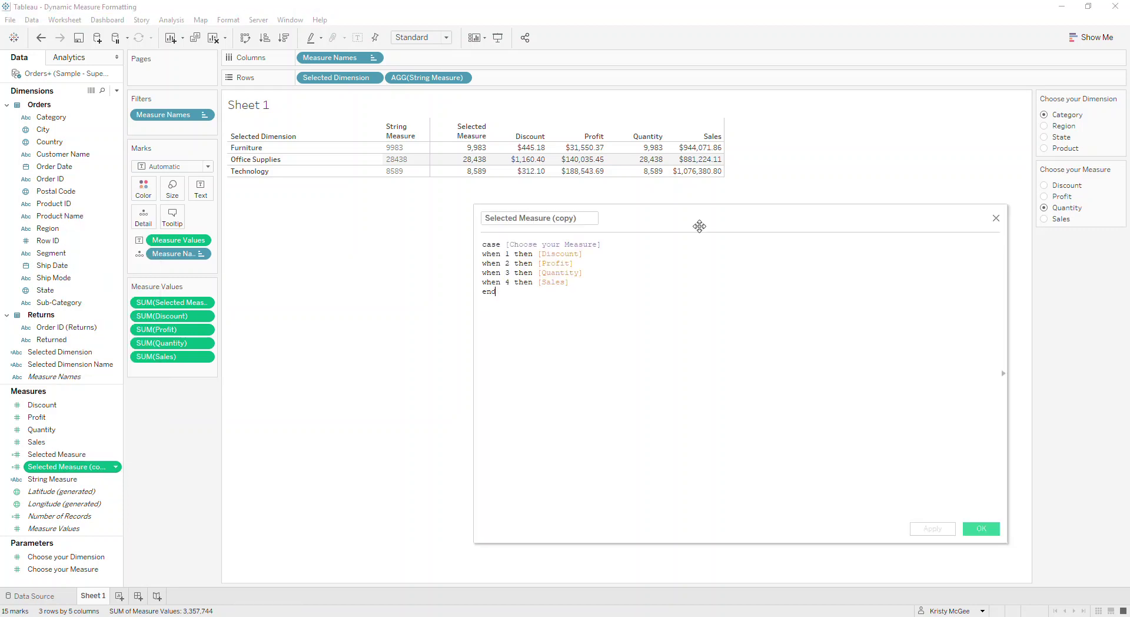
Step: Rename the copied measure calculation to Selected Measure Name
key("shift+Left")
key("shift+Left")
key("shift+Left")
key("shift+Left")
key("shift+Left")
key("shift+Left")
key("BackSpace")
type("Name")
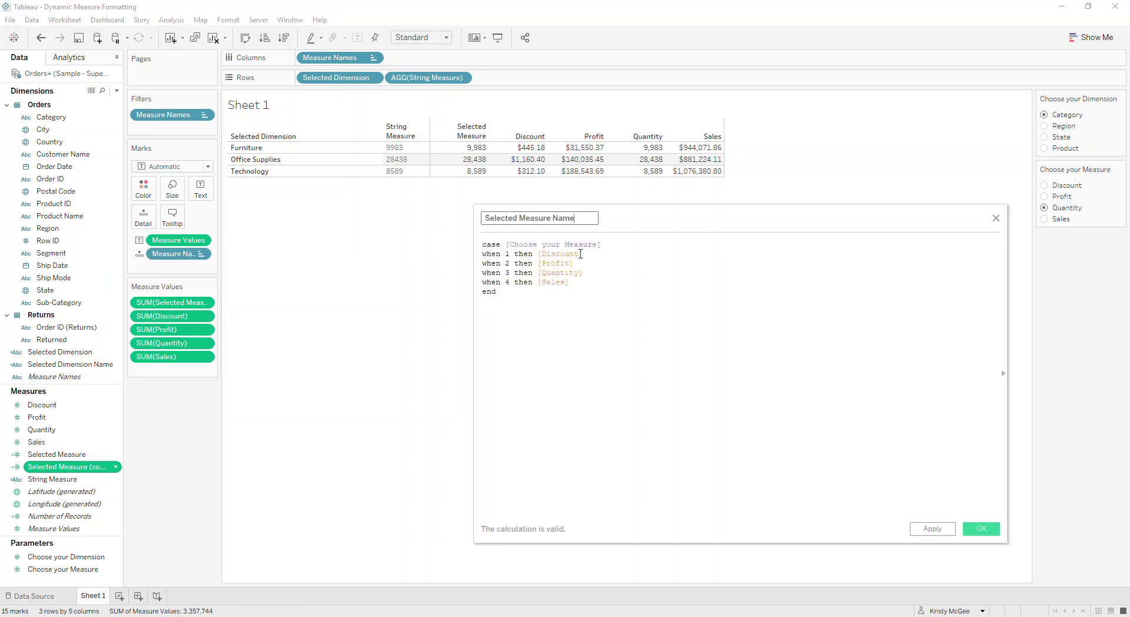
Step: Turn the measure CASE results into the text labels "Discount", "Profit", "Quantity" and "Sales", and save the calculation
left_click(534, 253)
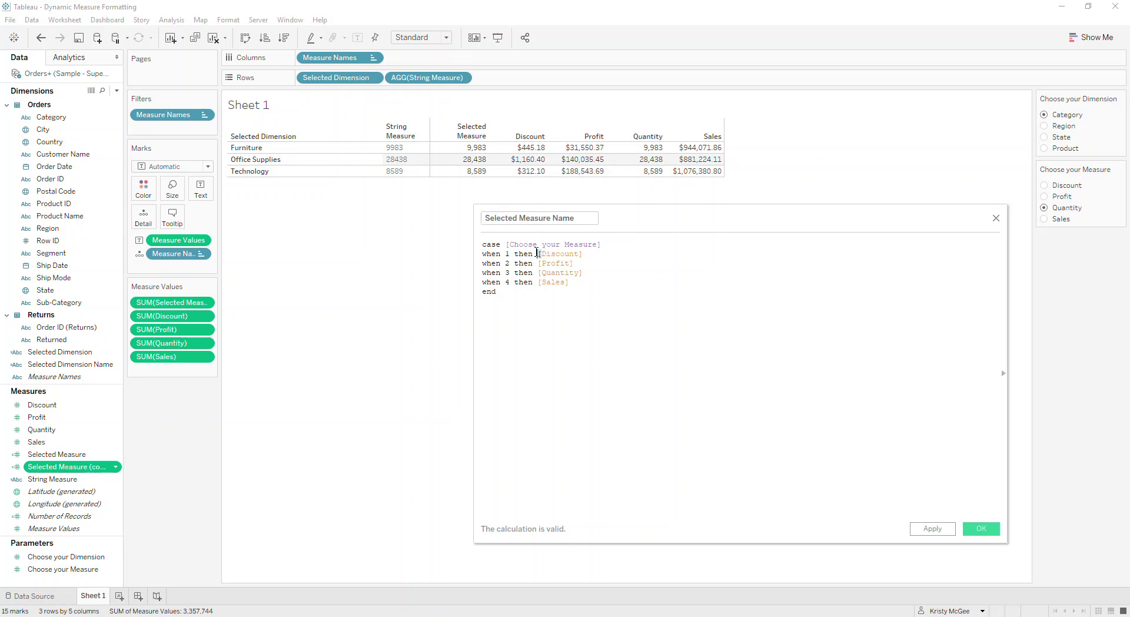
type("\"\"")
key("Delete")
key("BackSpace")
type("\"")
key("BackSpace")
type("\"")
key("BackSpace")
type("\"")
key("End")
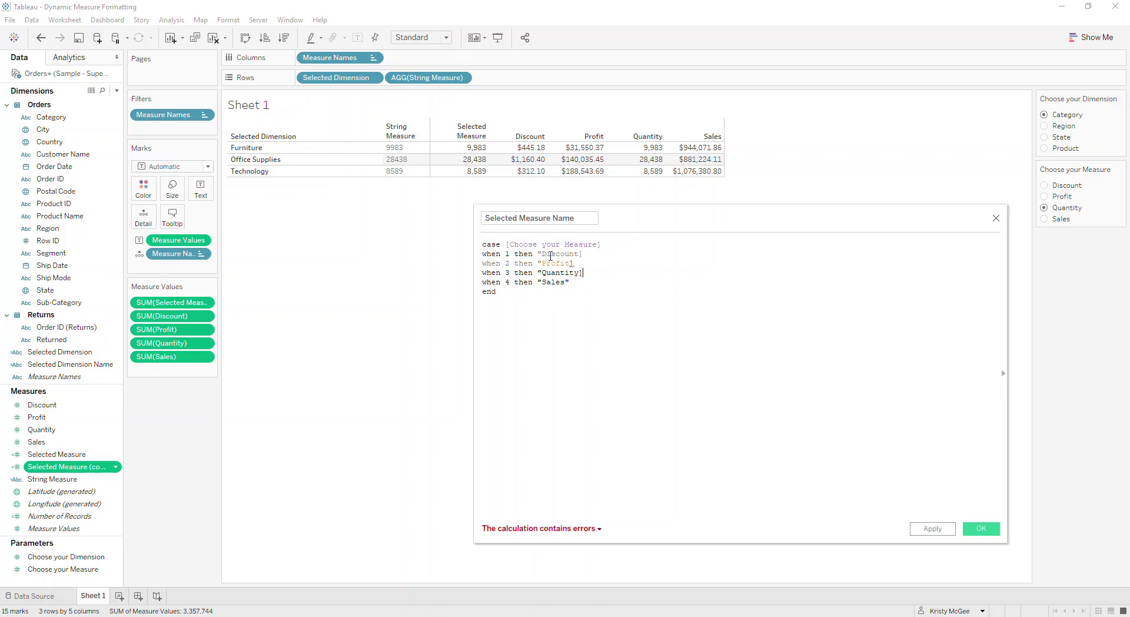
key("BackSpace")
key("Up")
key("BackSpace")
type("\"")
key("BackSpace")
type("\"")
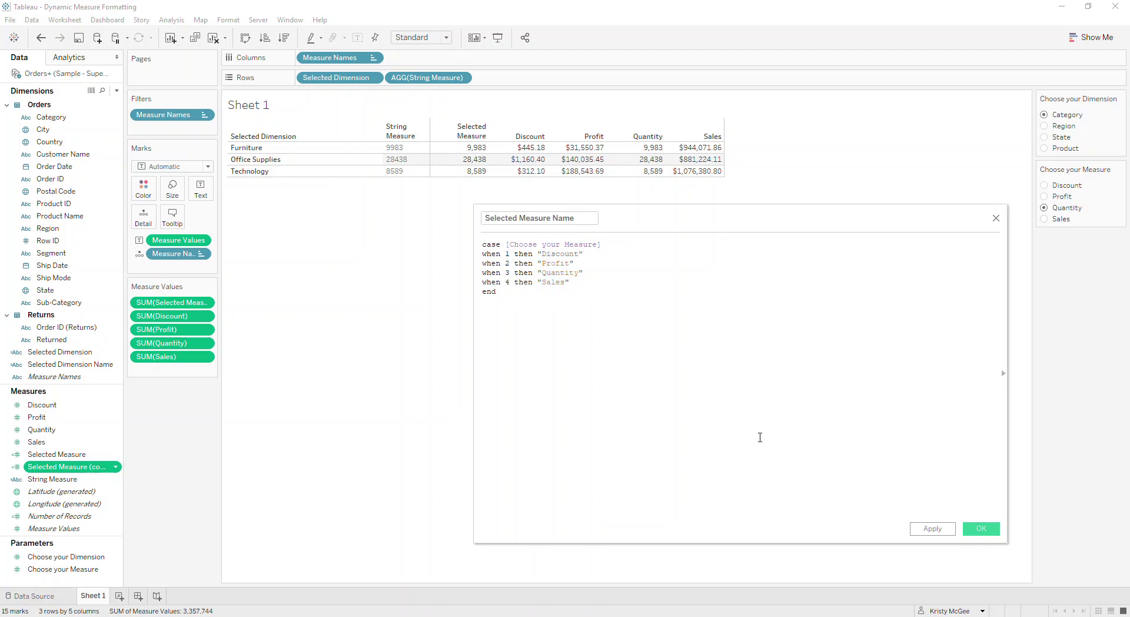
left_click(978, 530)
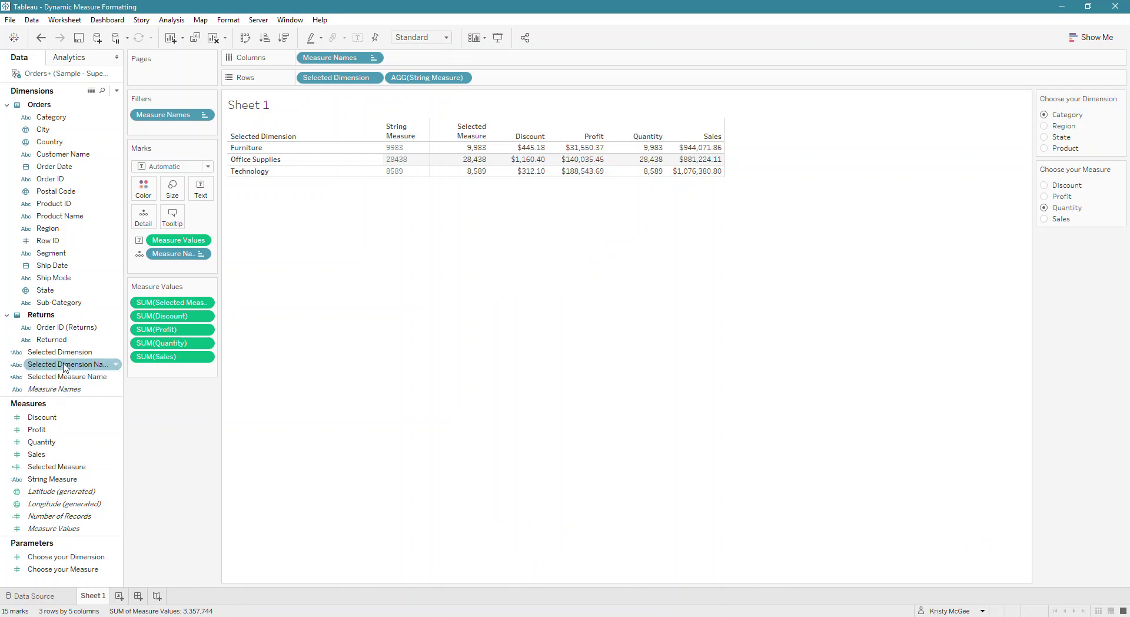
Step: Start a new set from Selected Measure Name using a custom value list, and name it Currency
left_click(82, 369)
left_click(92, 377)
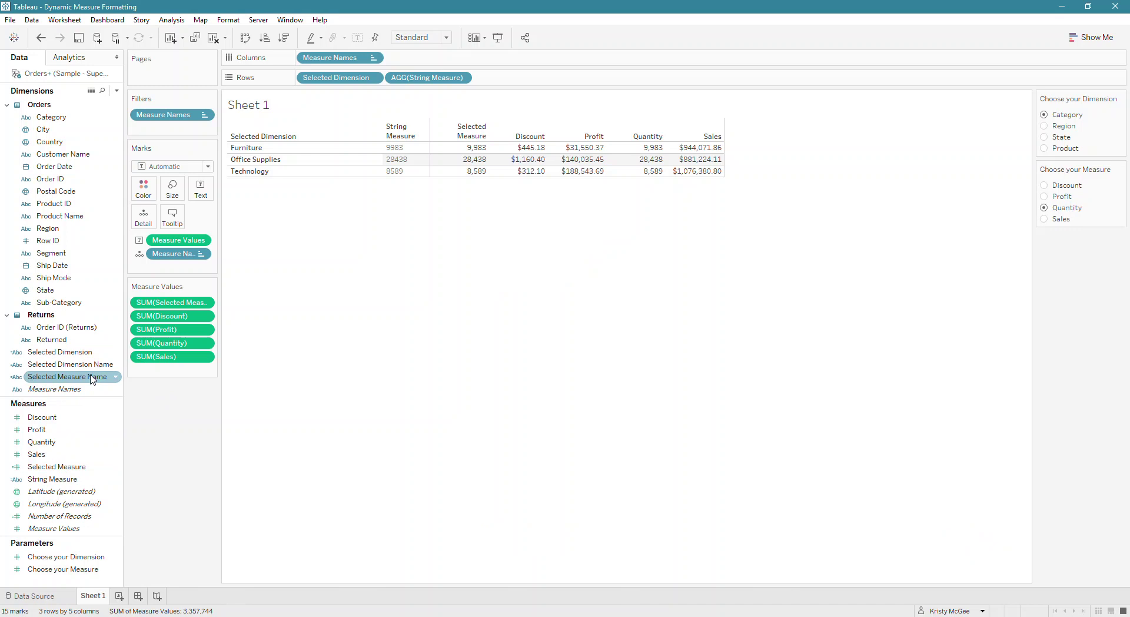
right_click(92, 377)
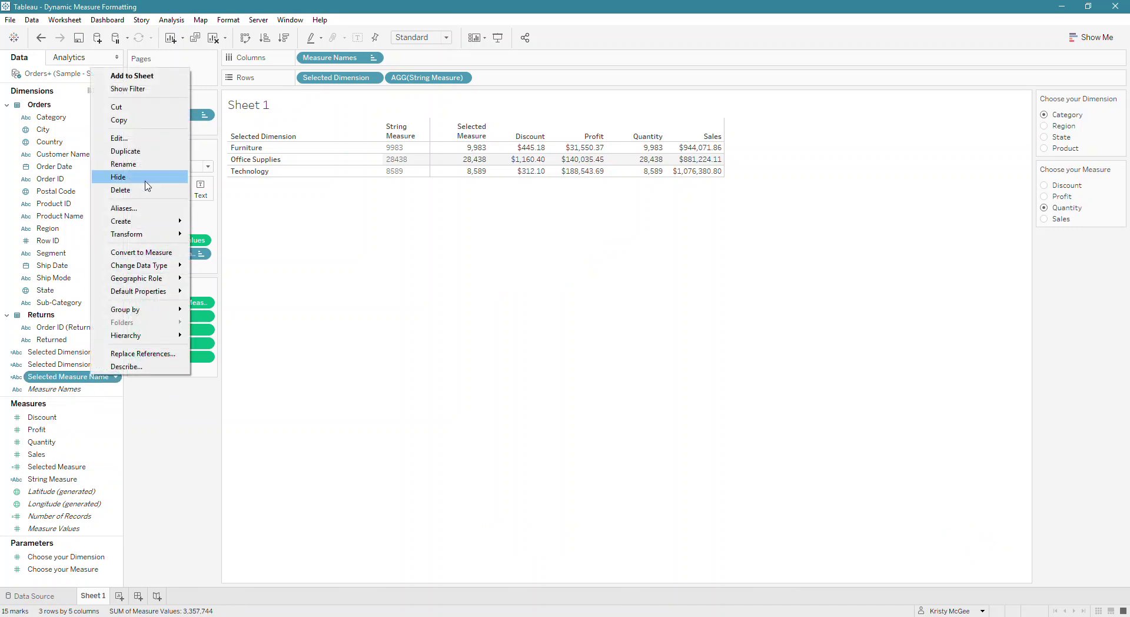
mouse_move(151, 228)
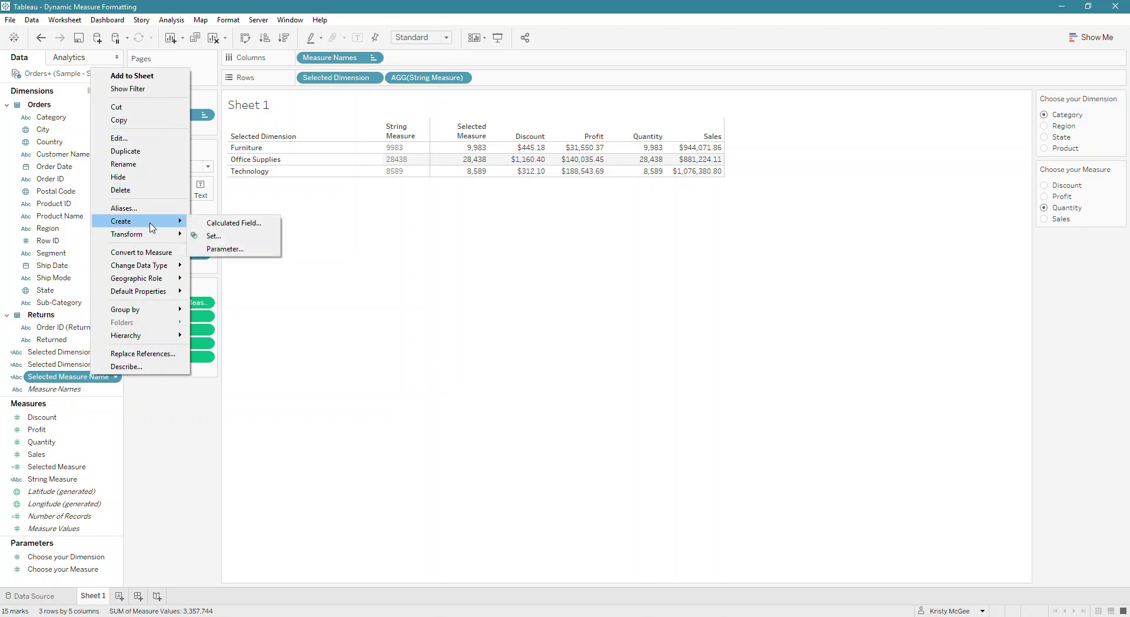
left_click(213, 236)
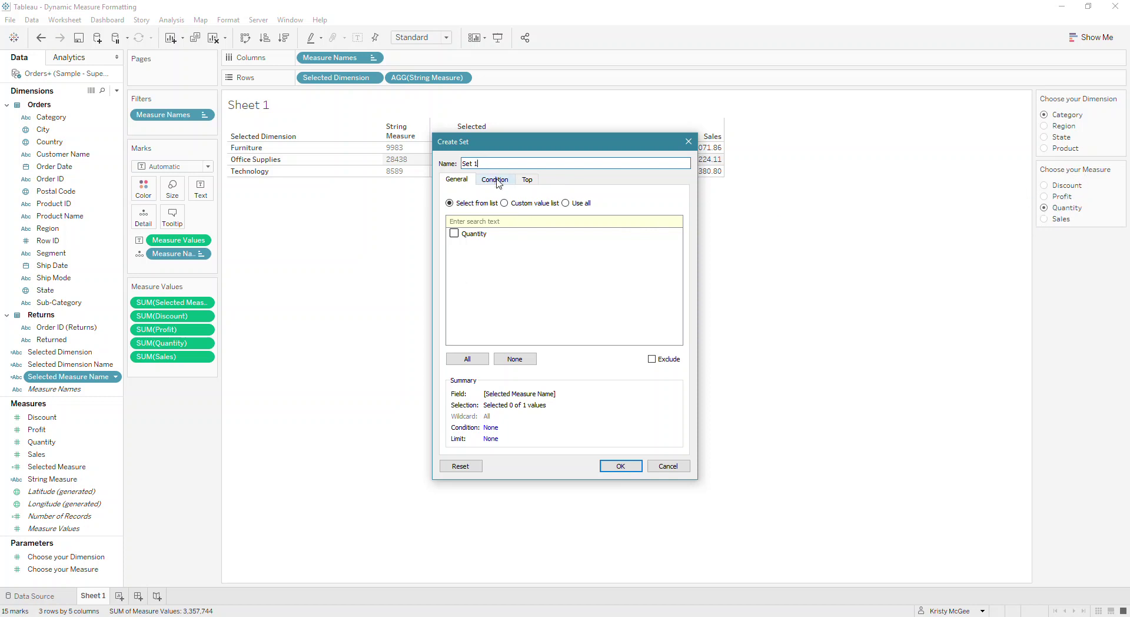
left_click(510, 205)
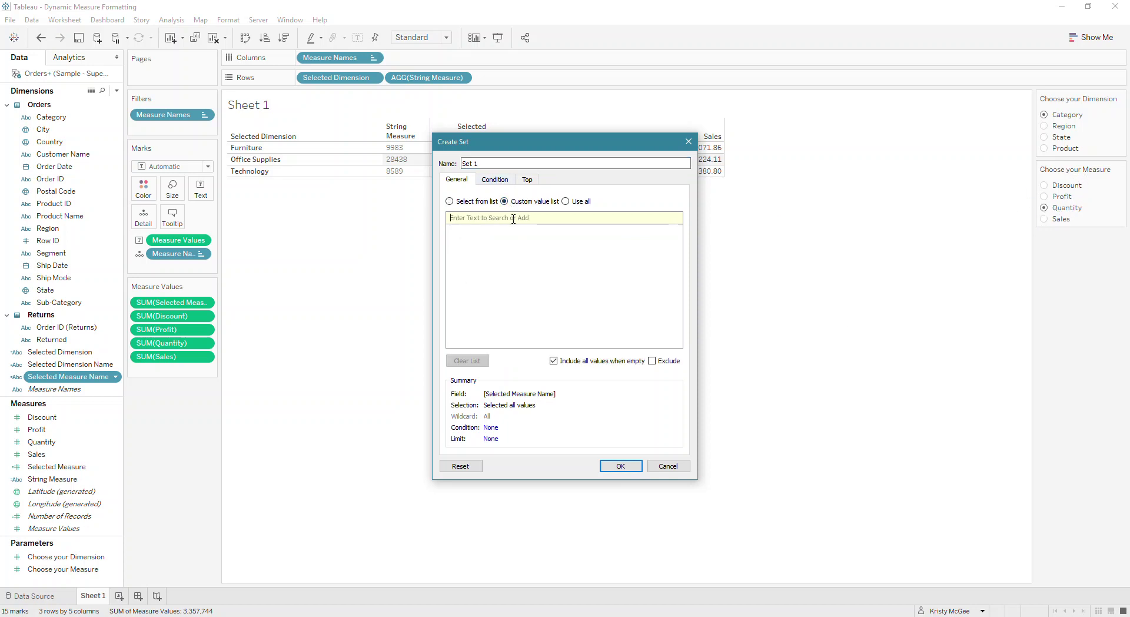
double_click(470, 163)
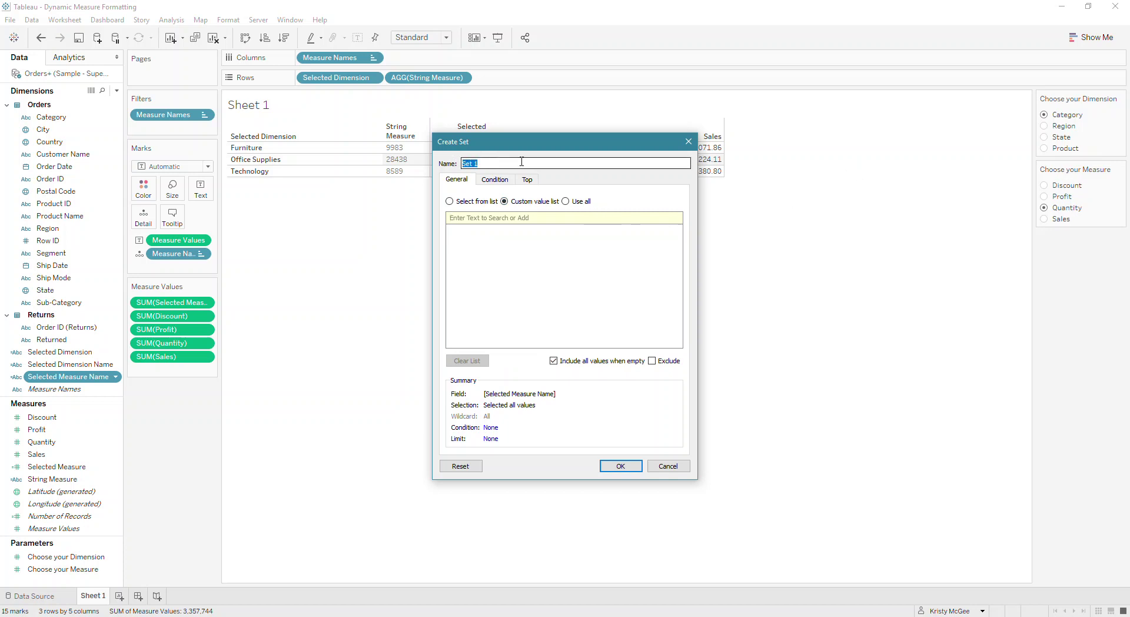
type("Currency")
Step: Add Discount, Profit and Sales to the Currency set's custom value list and create the set
left_click(548, 218)
type("Discount")
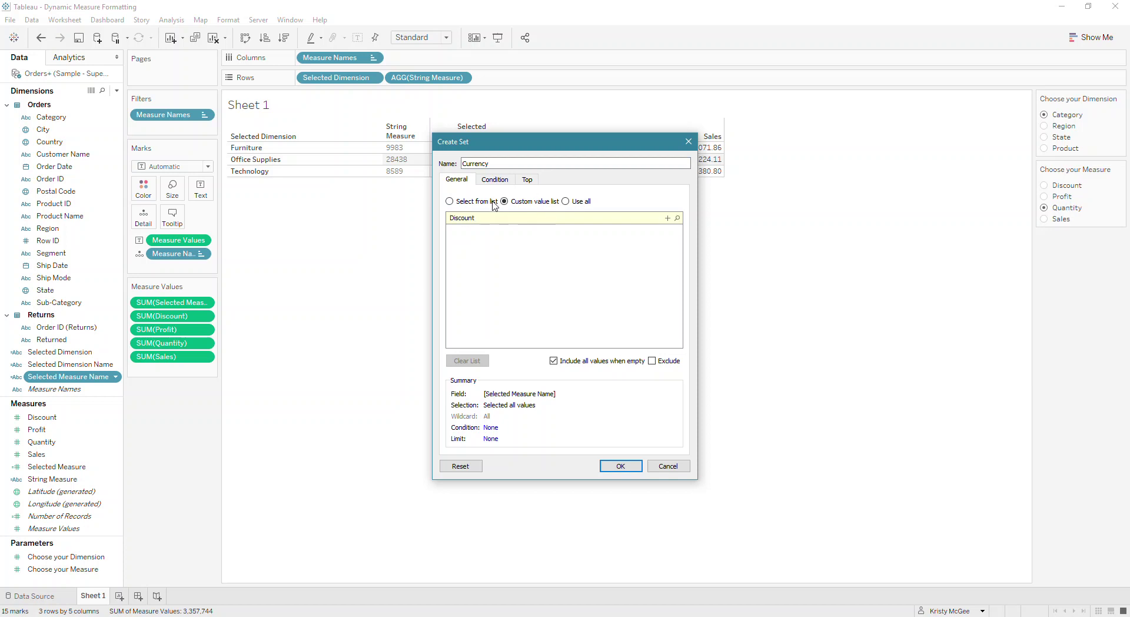
left_click(667, 219)
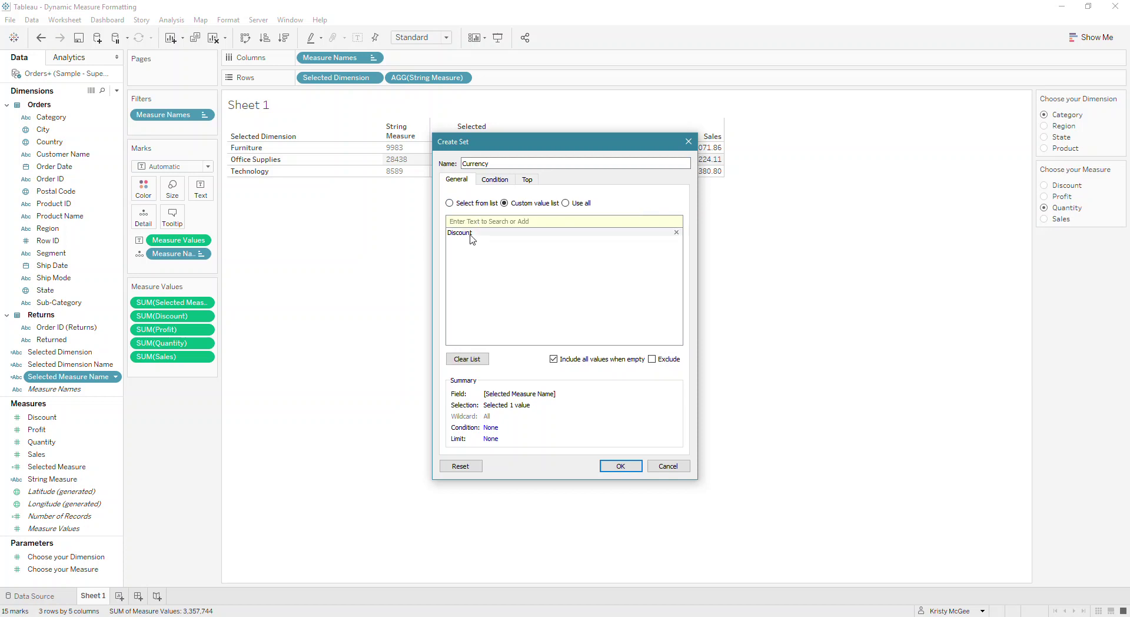
left_click(492, 221)
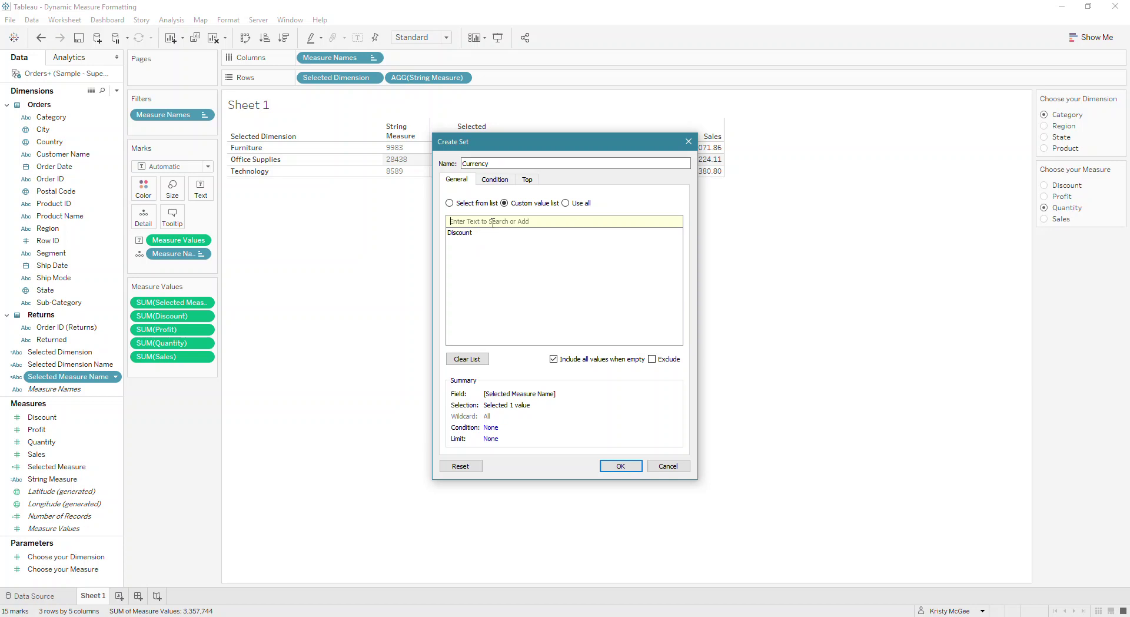
type("Profit")
left_click(668, 221)
type("Sales")
left_click(668, 222)
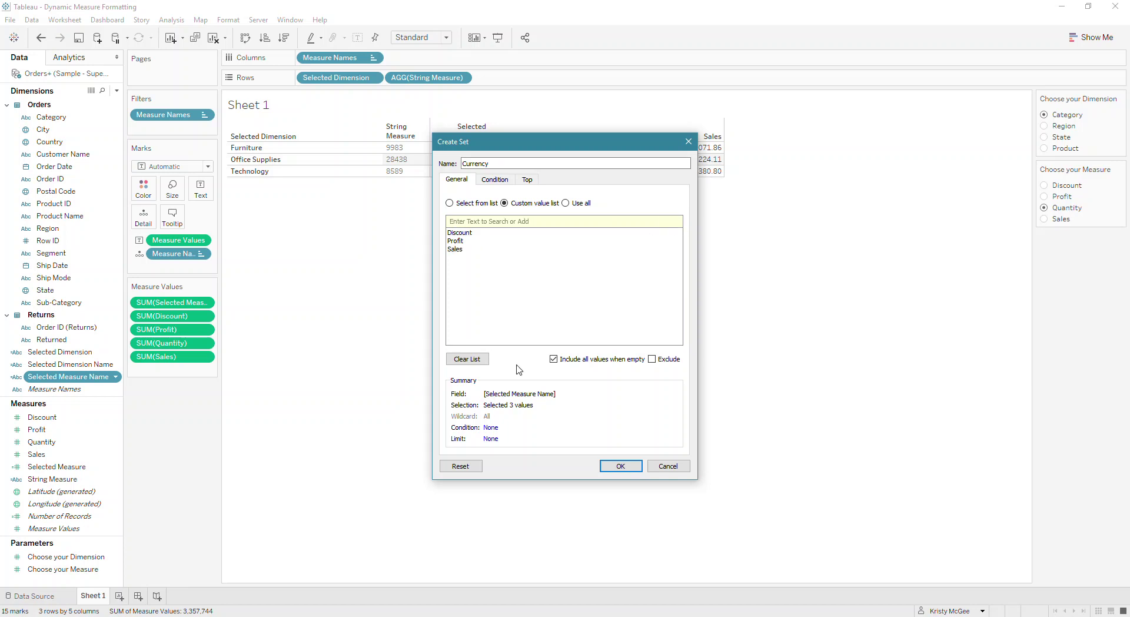
left_click(620, 465)
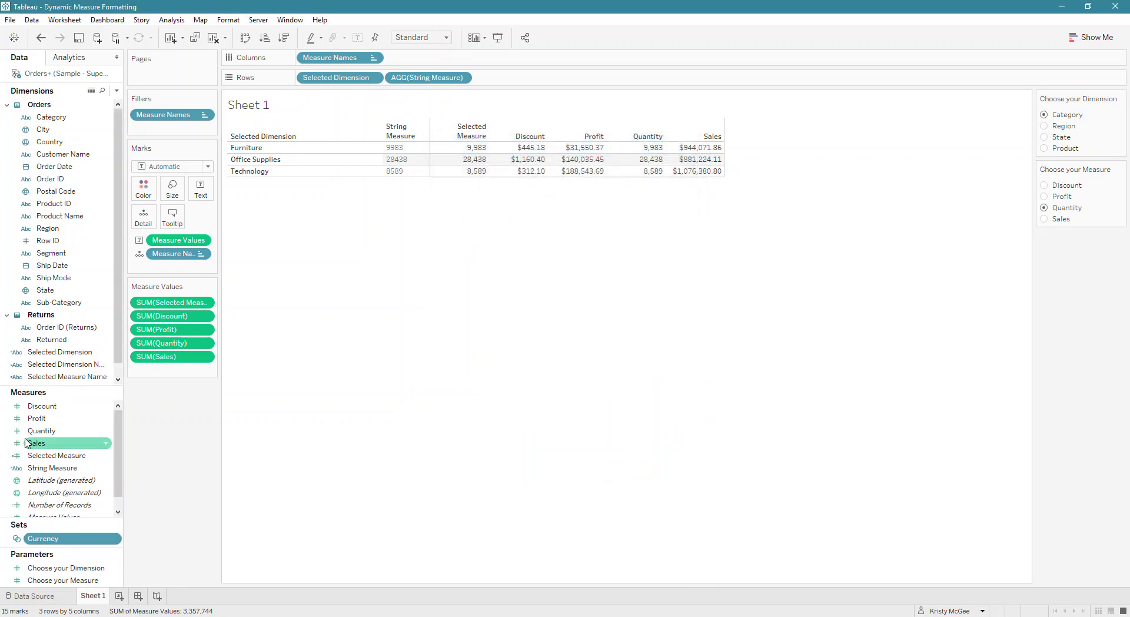
mouse_move(47, 539)
left_mouse_down()
mouse_move(164, 496)
mouse_move(365, 259)
mouse_move(520, 111)
mouse_move(580, 75)
mouse_move(103, 500)
mouse_move(89, 500)
left_mouse_up()
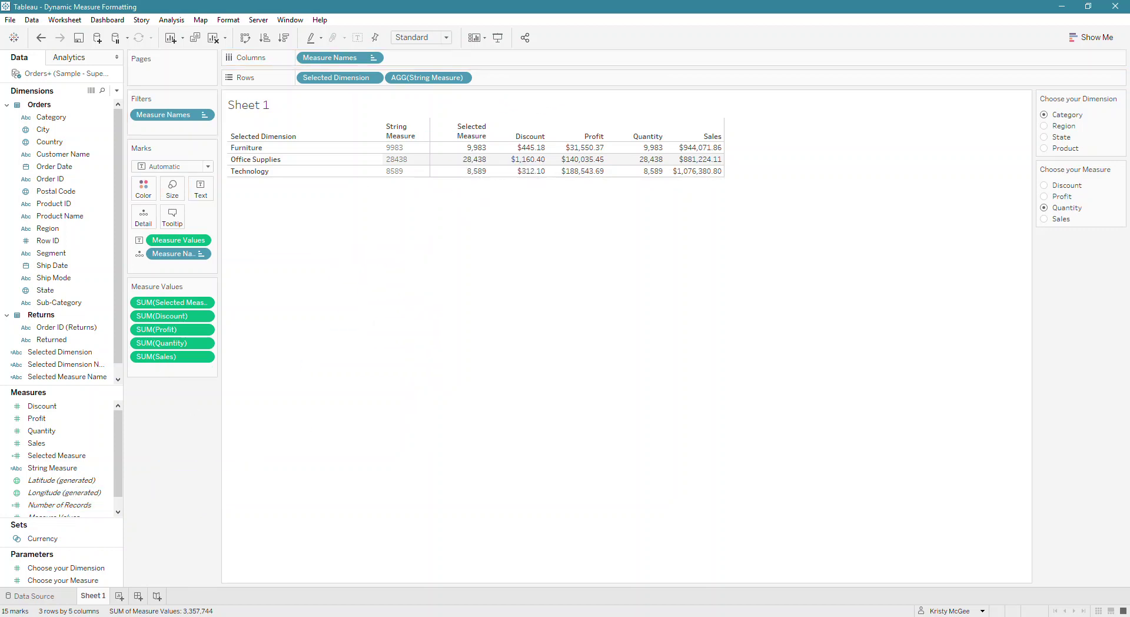
Step: On a new worksheet, put Selected Measure Name and the Currency set on Rows, and show the Choose your Measure parameter control
left_click(118, 596)
left_click_drag(88, 376, 389, 81)
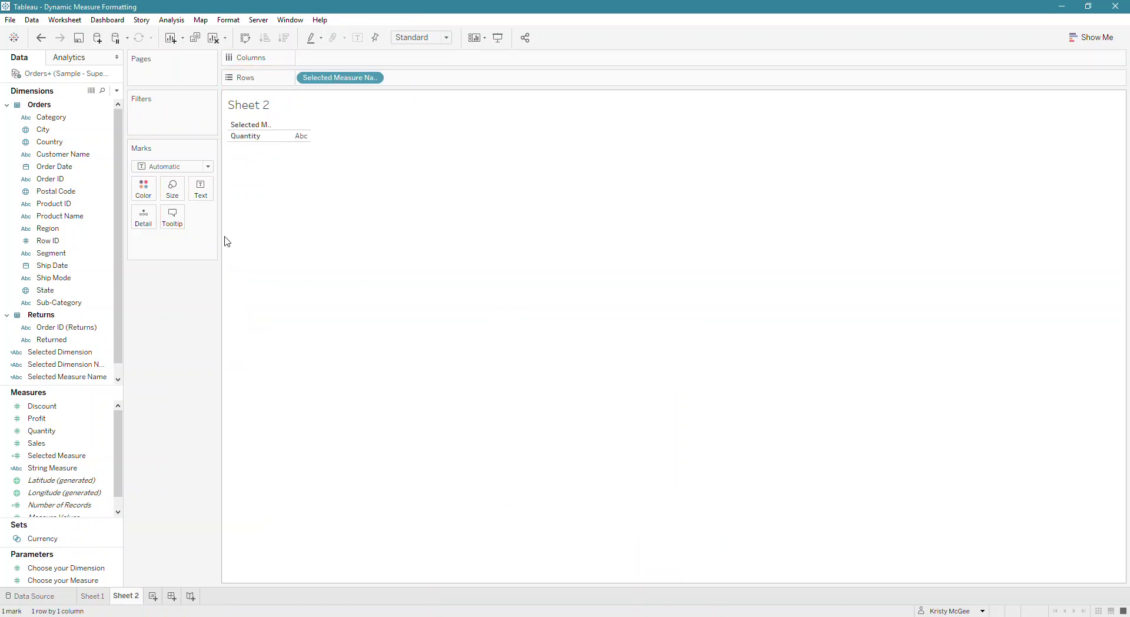
right_click(80, 579)
left_click(171, 386)
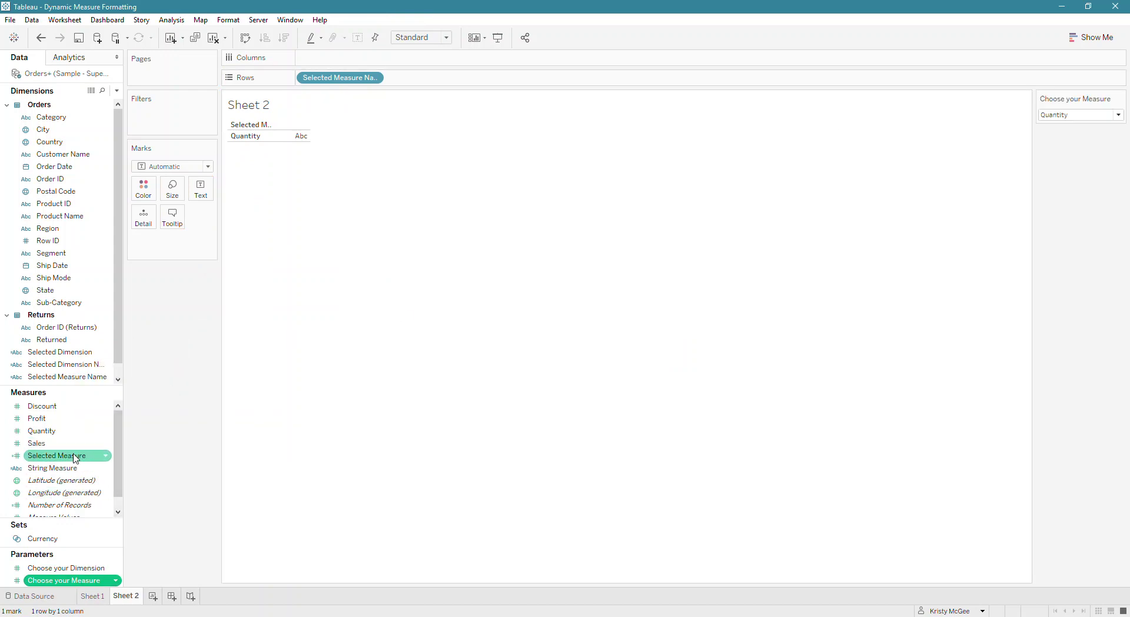
left_click_drag(68, 377, 35, 368)
left_click_drag(83, 540, 465, 73)
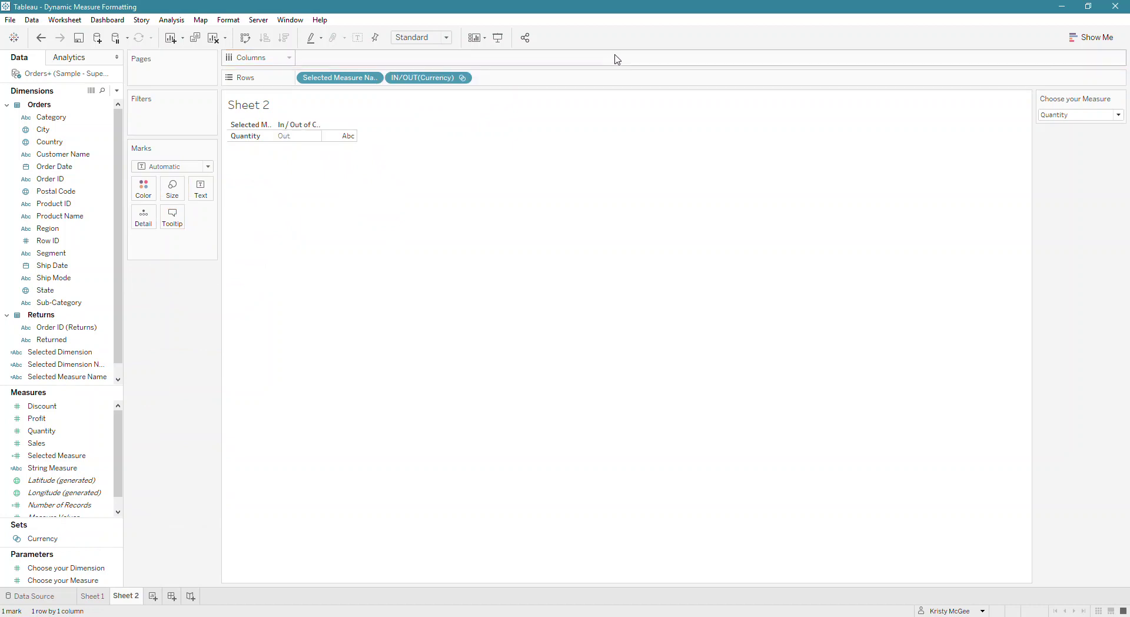
Step: Switch the chosen measure to Discount, Profit and Sales in turn to check each one's membership in the Currency set
left_click(1078, 115)
left_click(1077, 125)
left_click(1079, 115)
left_click(1078, 138)
left_click(1098, 116)
left_click(1092, 164)
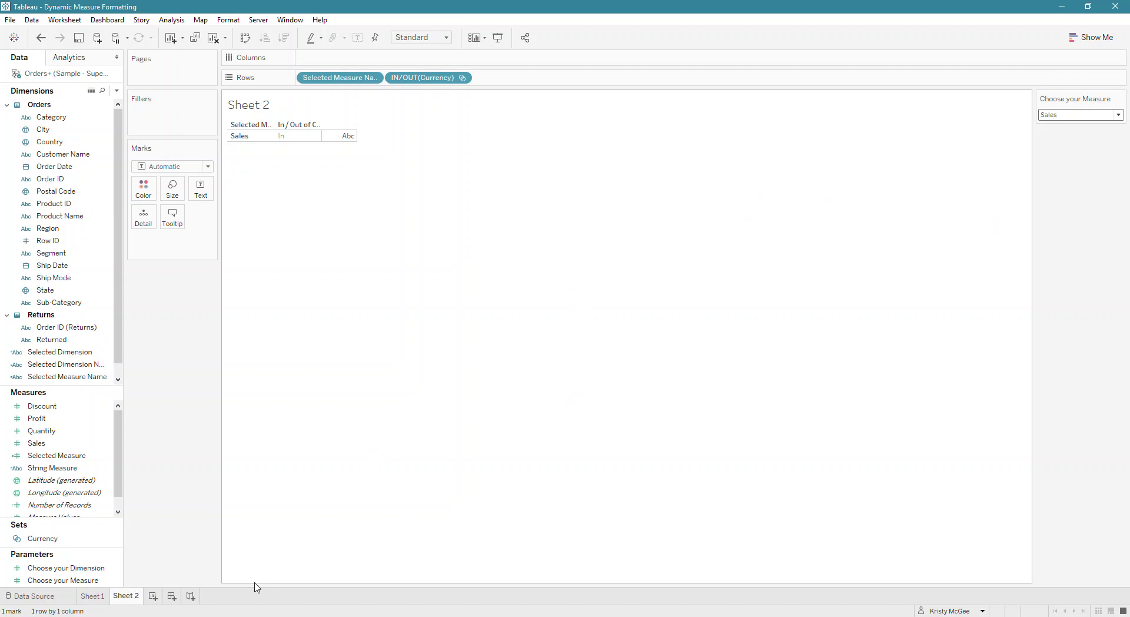
Step: On Sheet 1, create a calculated field from String Measure and name it Formatted String
left_click(95, 596)
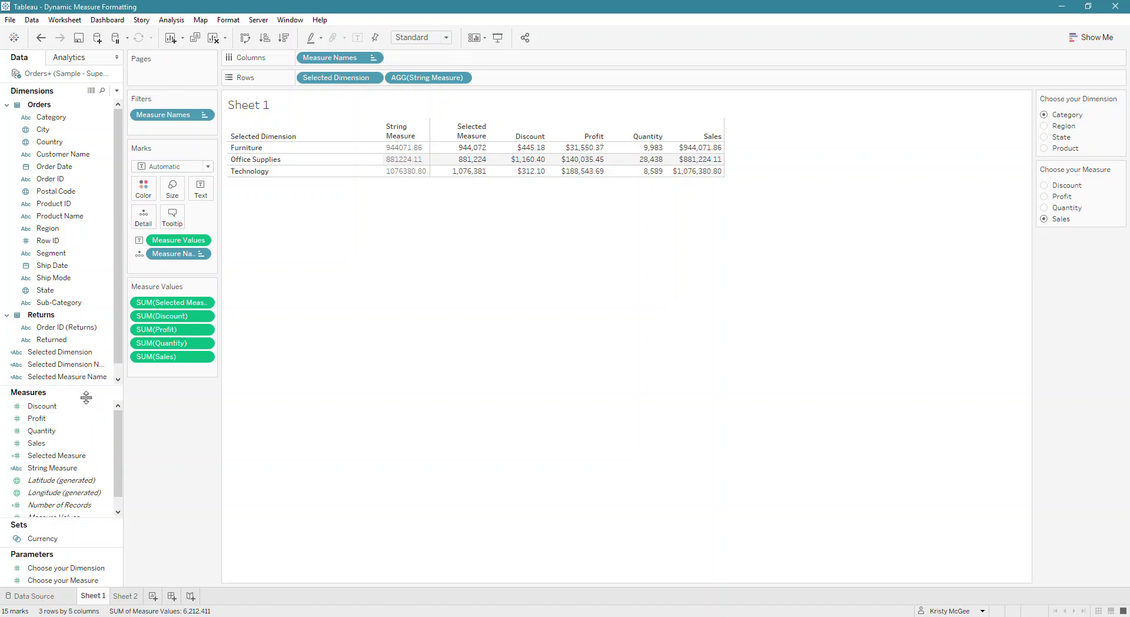
right_click(60, 477)
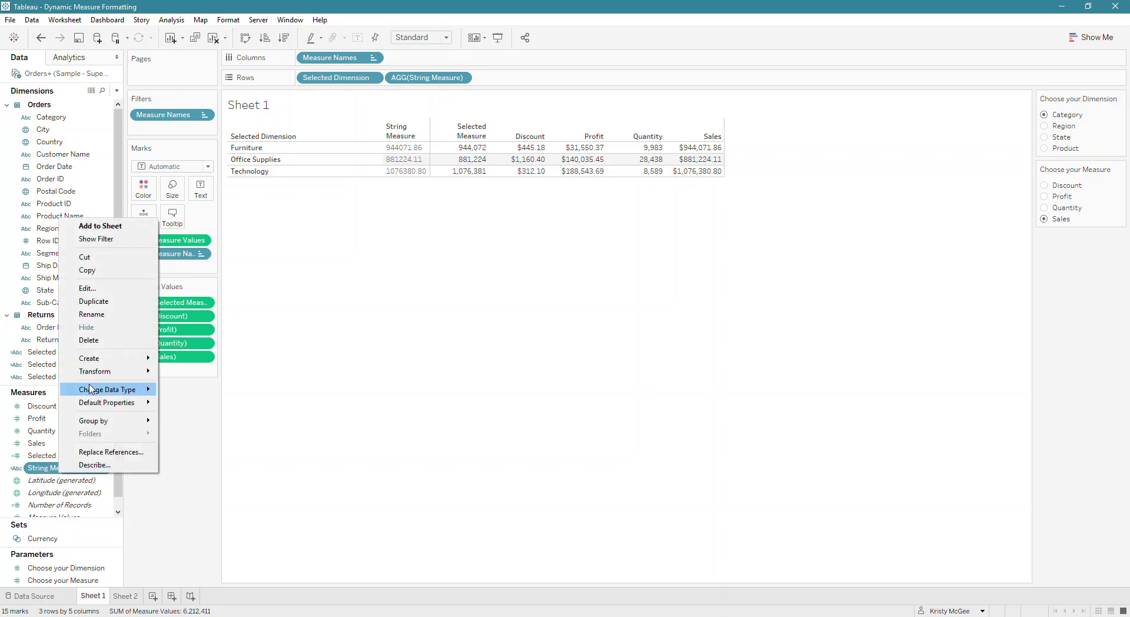
mouse_move(108, 363)
left_click(197, 360)
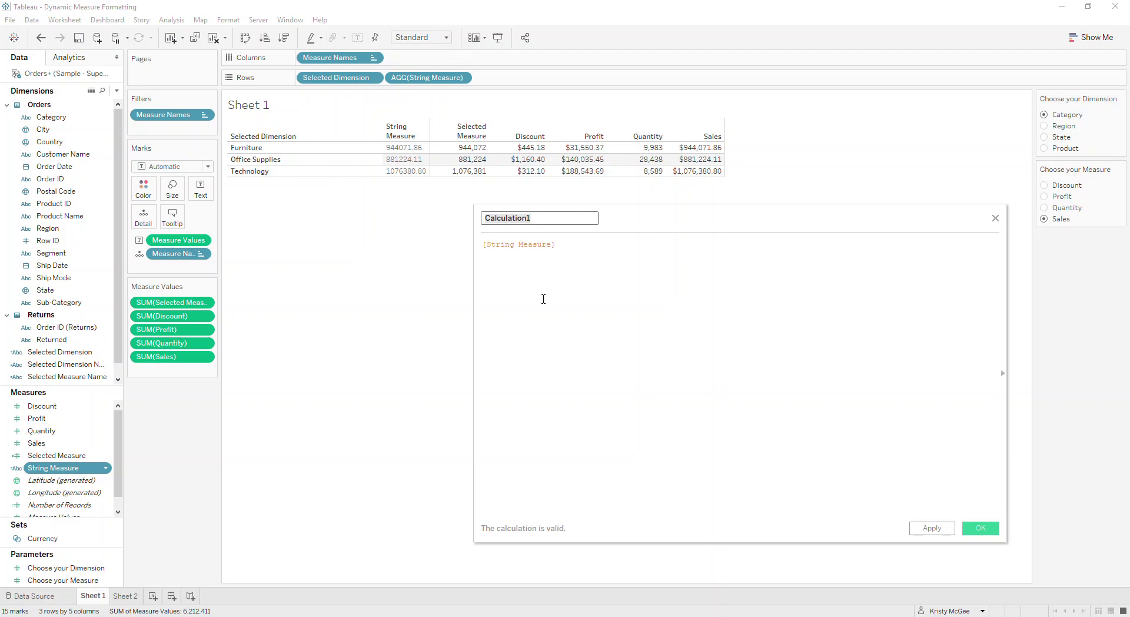
type("S")
type("Formatte")
type("d String")
key("Tab")
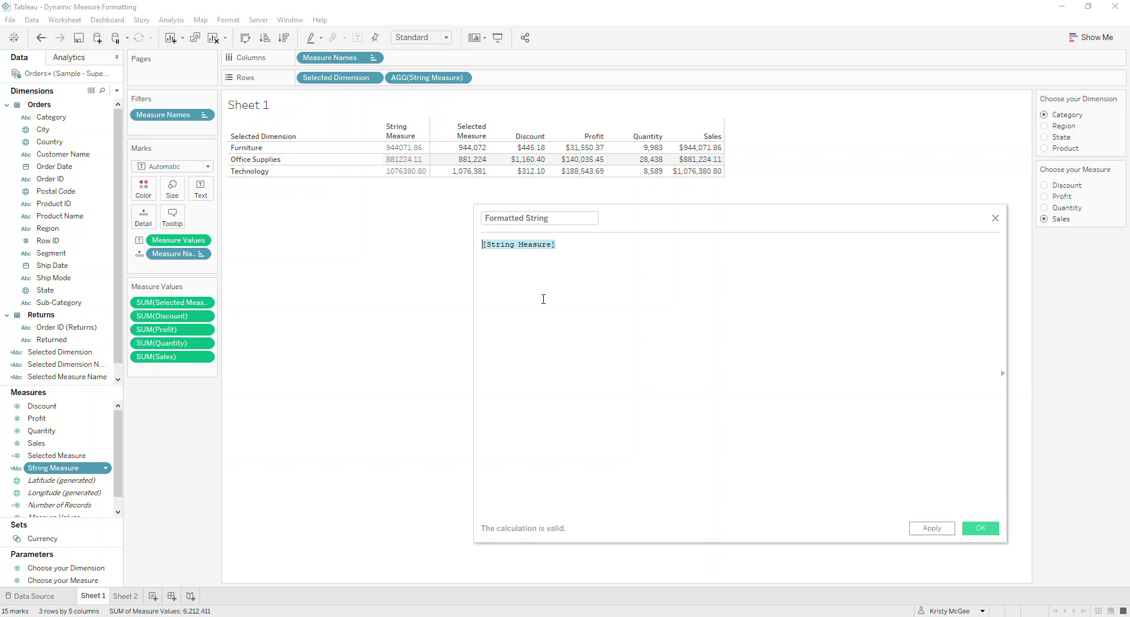
Step: Prefix [String Measure] with if [Currency] then "$" else "" end+ on its own line, and view the calculation's error details
key("Left")
key("Return")
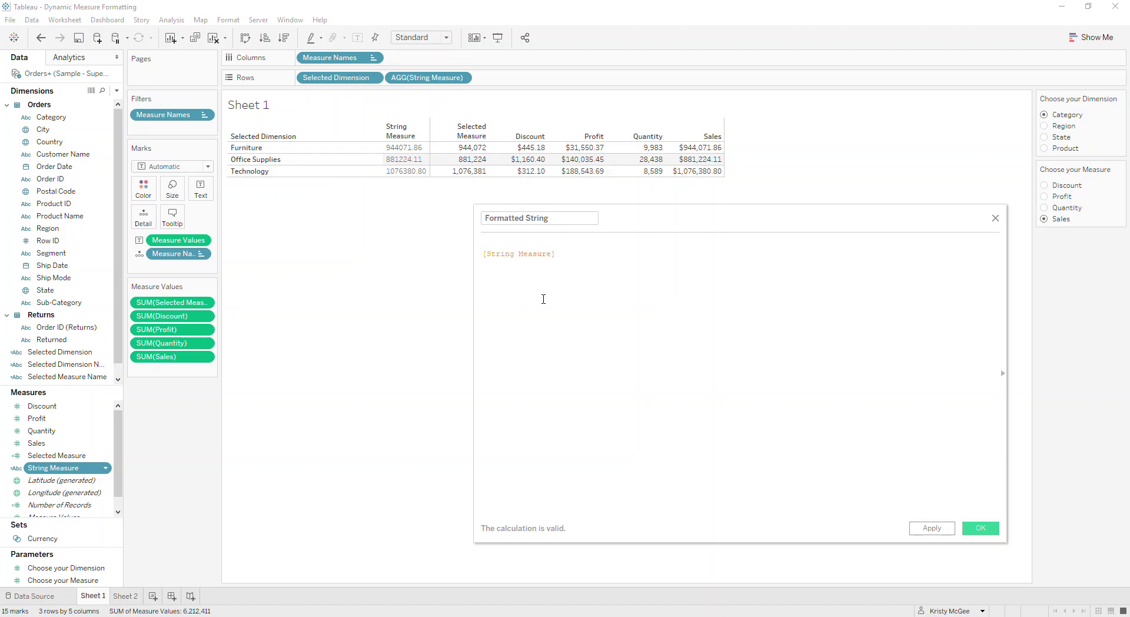
type("if ")
type("[cu")
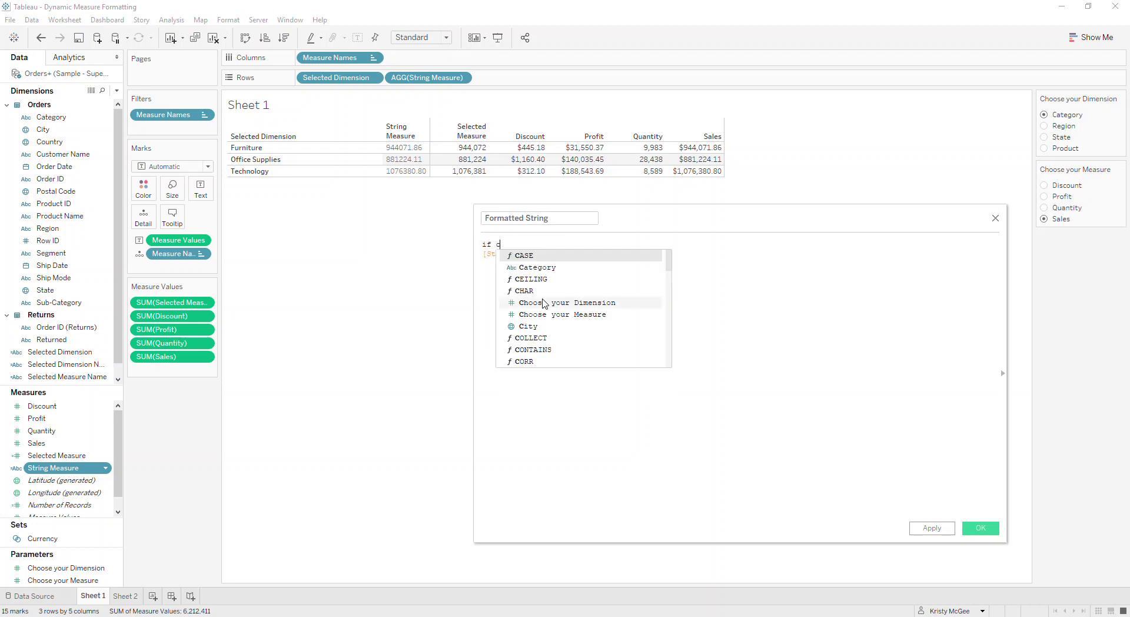
key("Return")
key("Right")
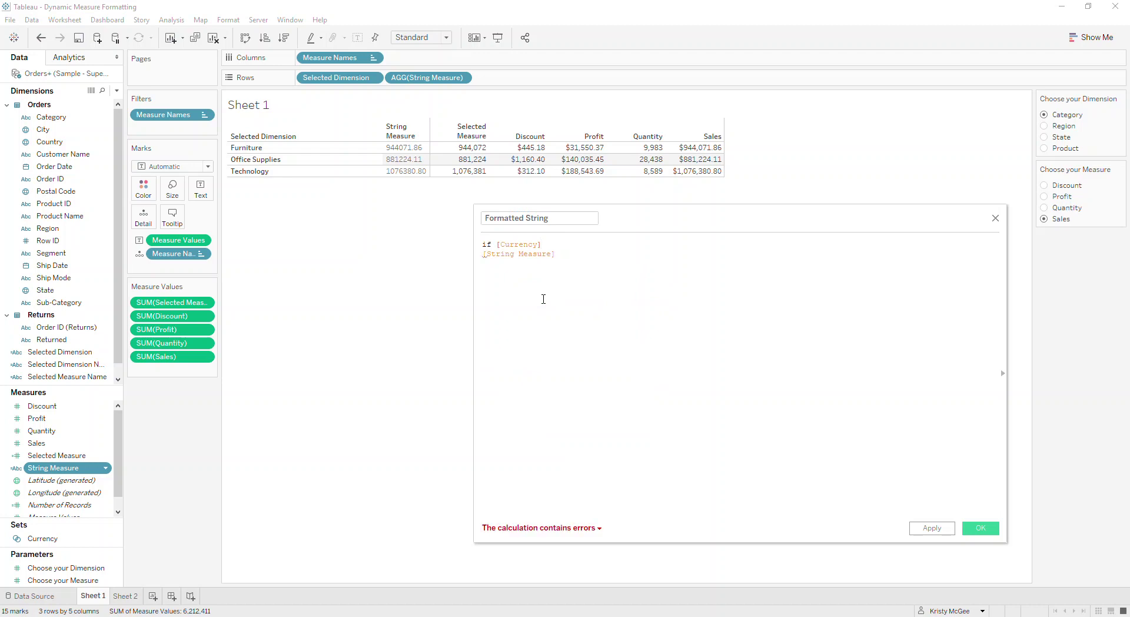
type("then \"$\"")
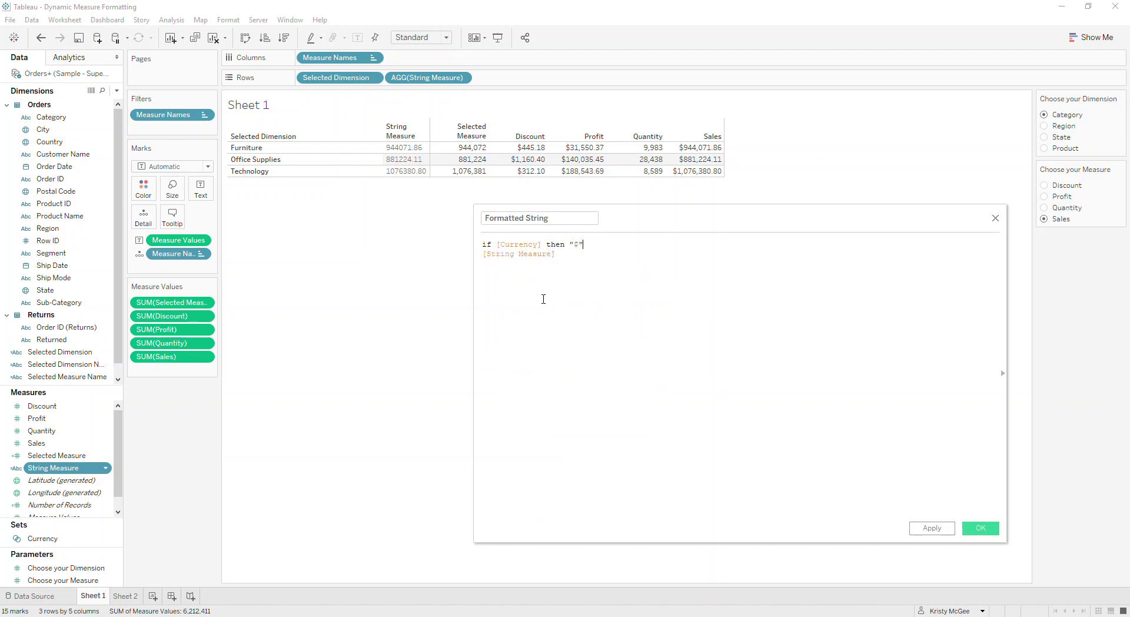
type(" else \"\"")
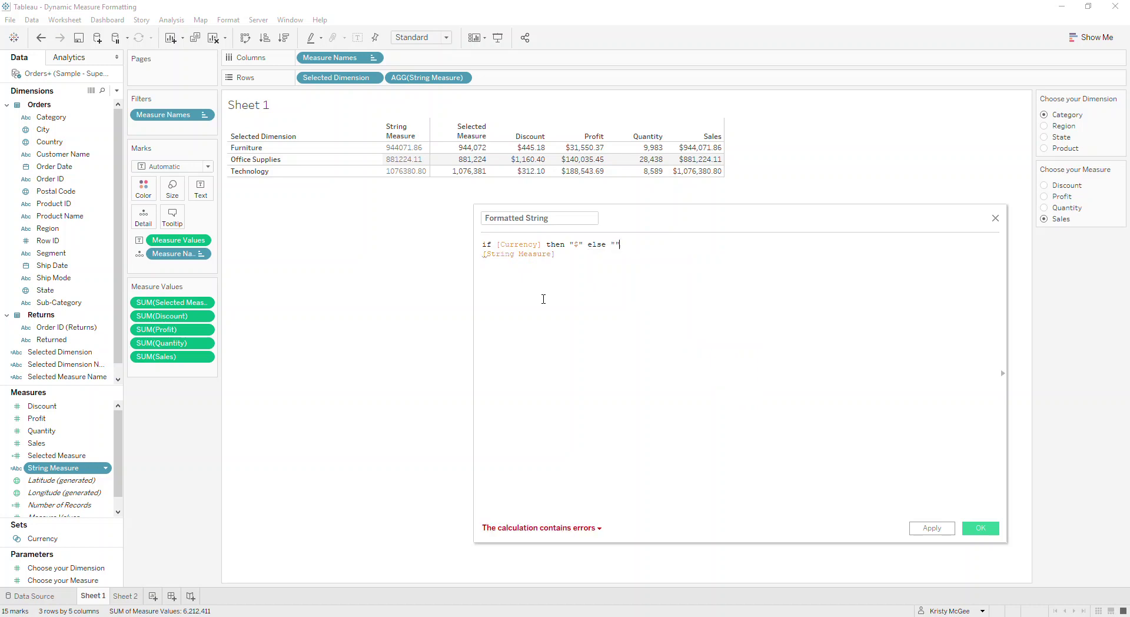
type(" end+")
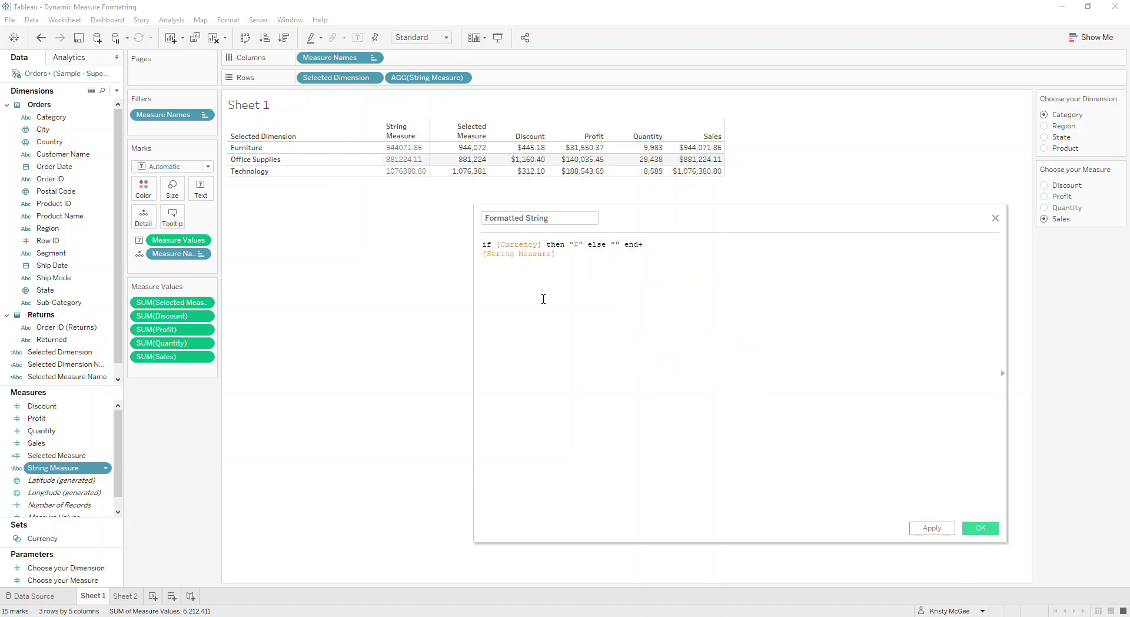
key("Return")
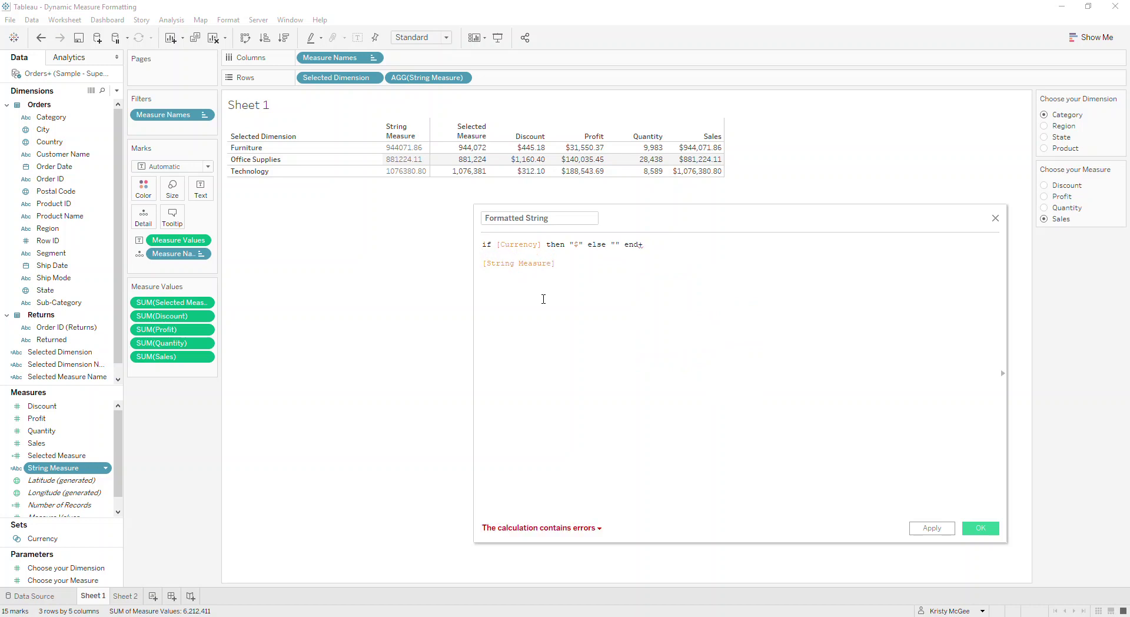
left_click(514, 530)
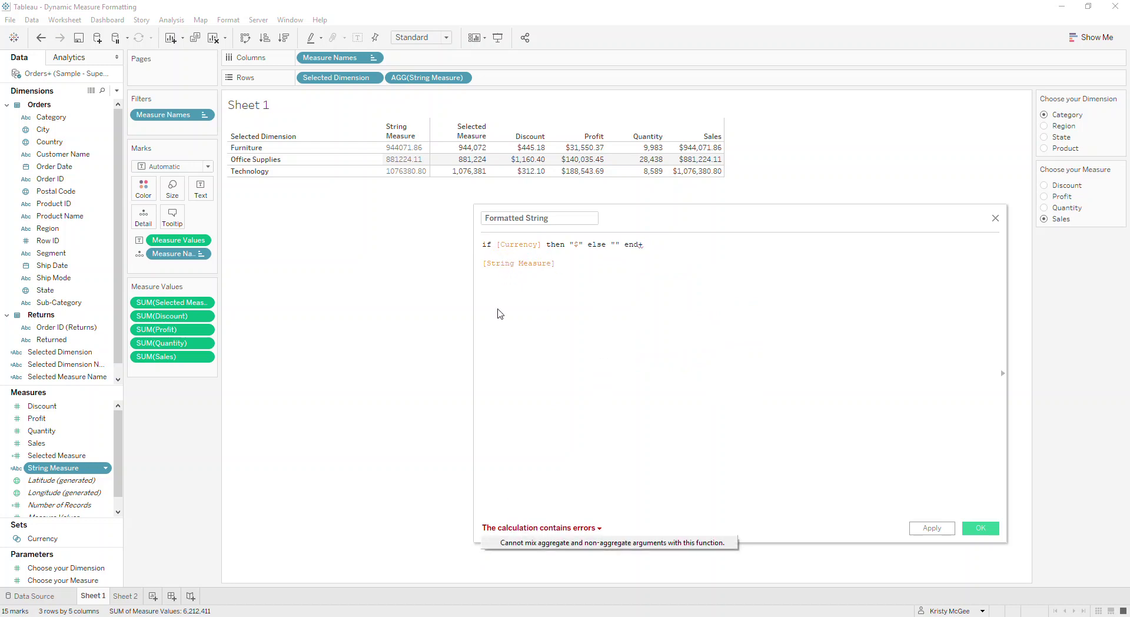
Step: Rewrite the currency condition in the formula as the aggregate sum(if [Currency] then 1 end)
left_click(494, 244)
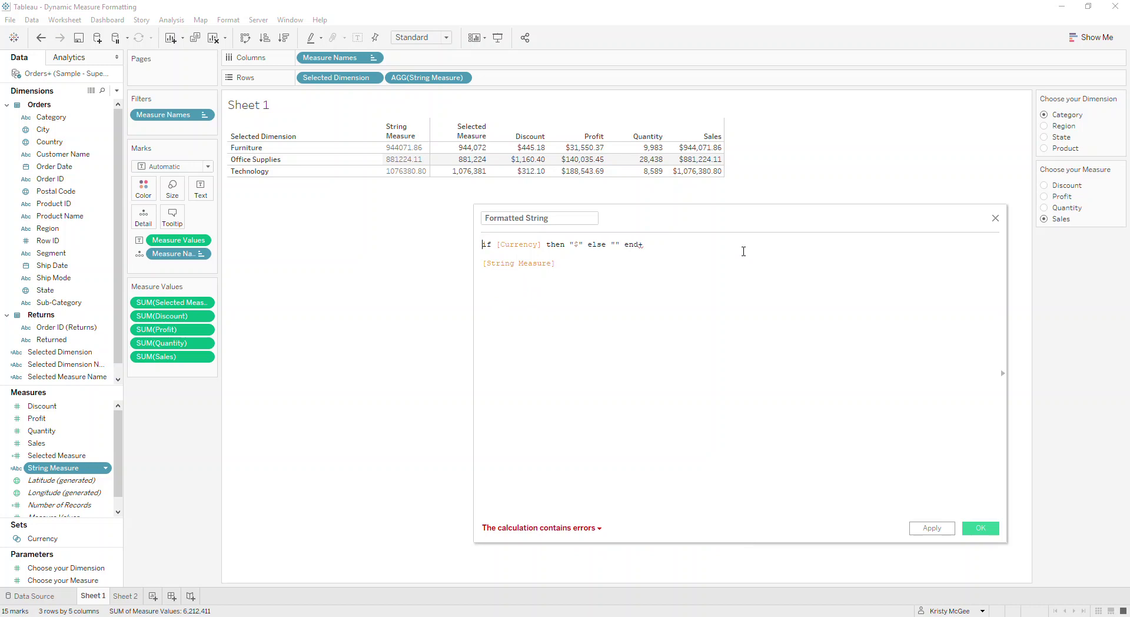
type("sum(")
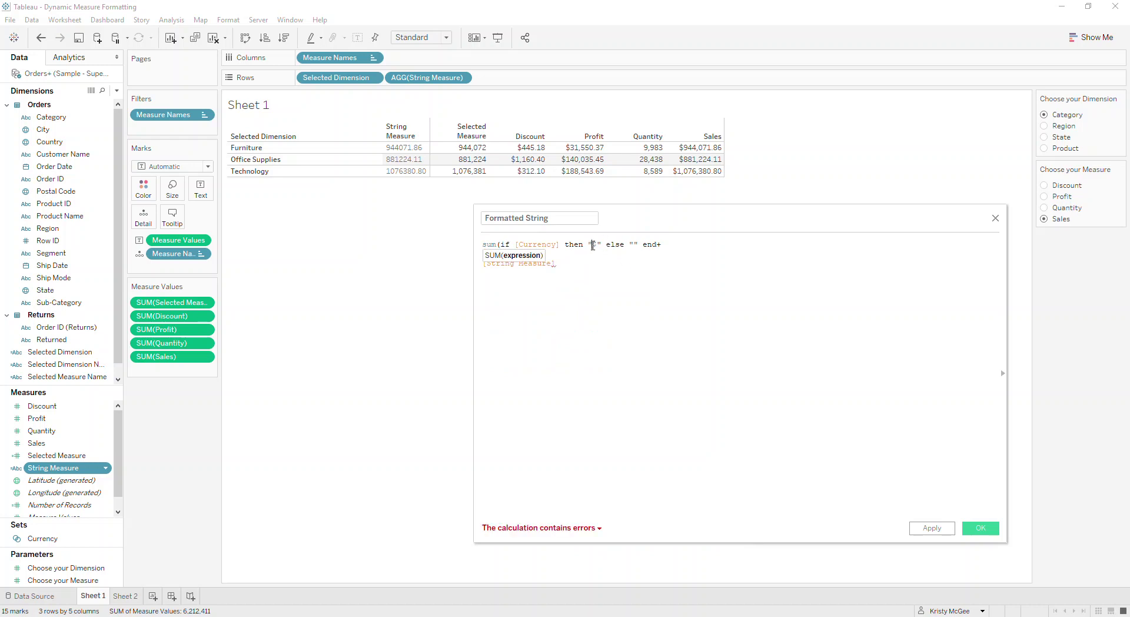
left_click_drag(587, 242, 600, 242)
key("BackSpace")
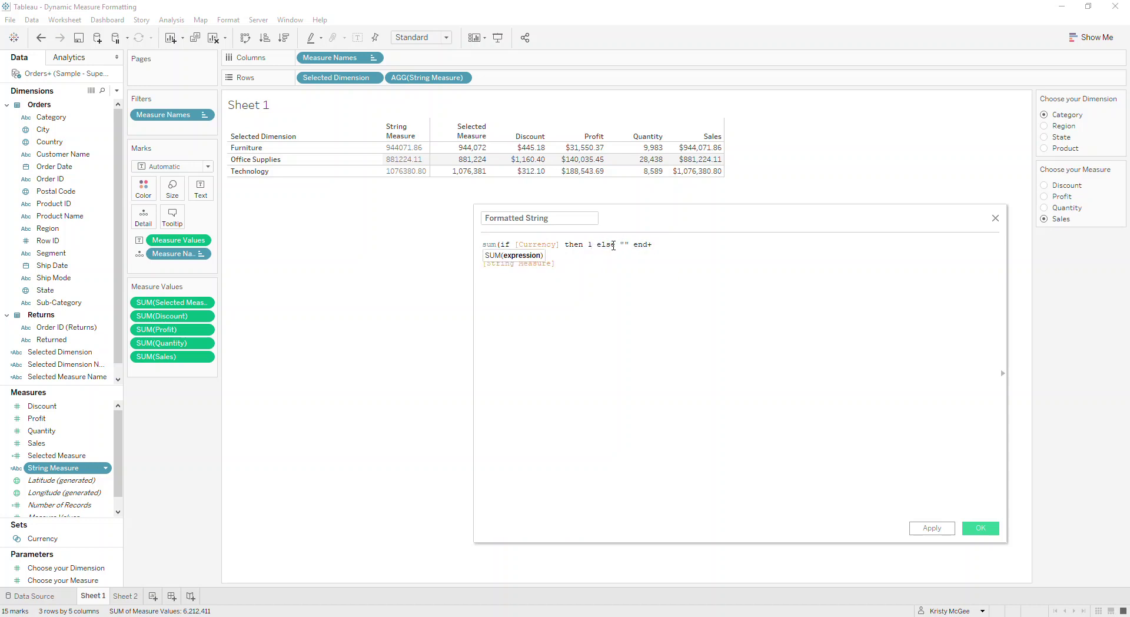
left_click_drag(594, 244, 643, 249)
key("BackSpace")
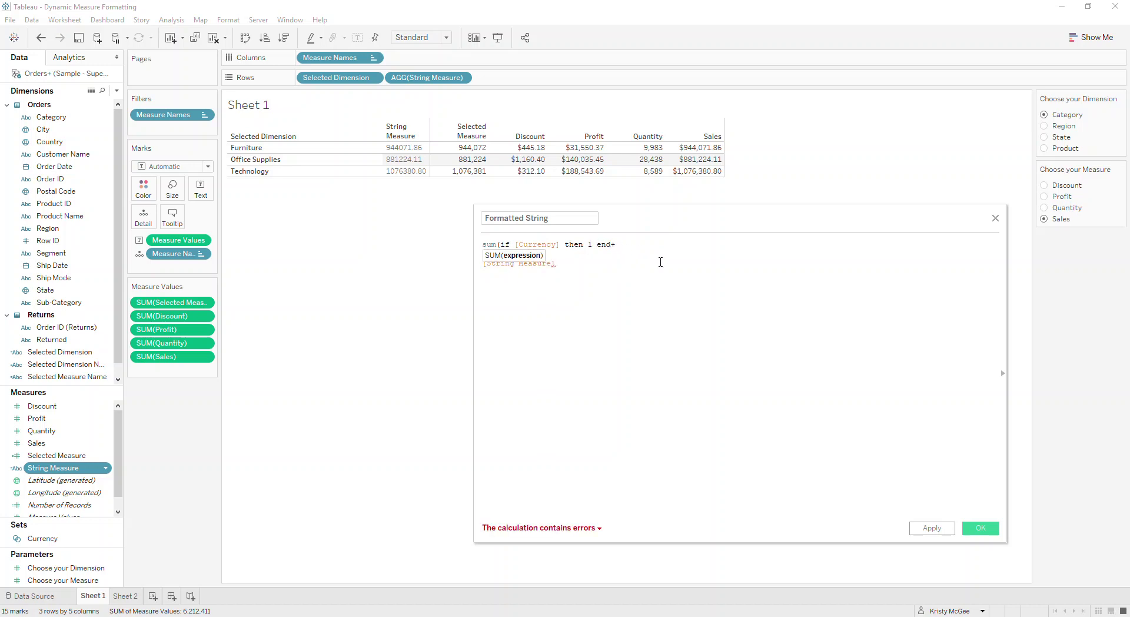
type(")")
Step: Wrap the sum in an outer condition that returns "$" when it is >1, else "", ahead of the plus sign
key("Home")
type("if")
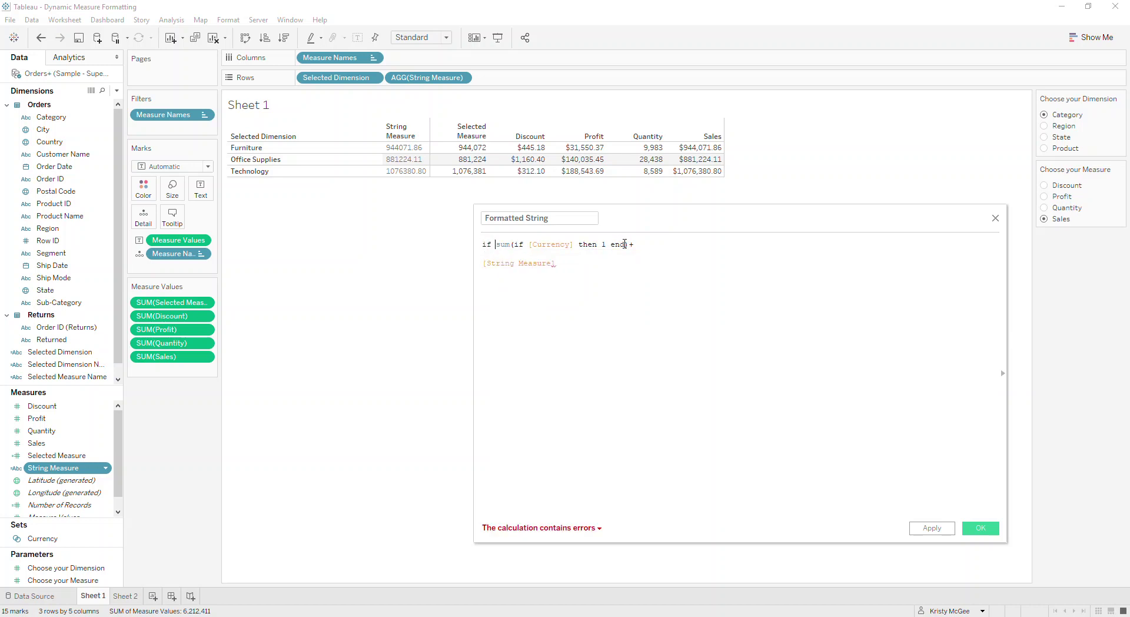
left_click(627, 242)
left_click(629, 244)
double_click(486, 245)
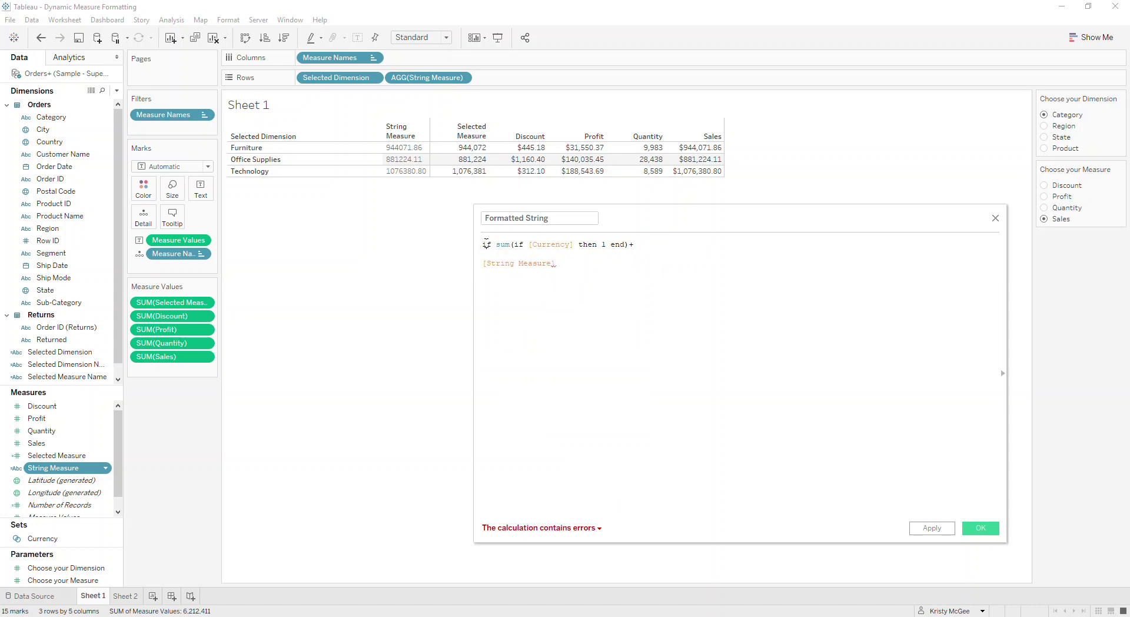
left_click(627, 244)
left_click(631, 244)
type(">1 then \"$\"")
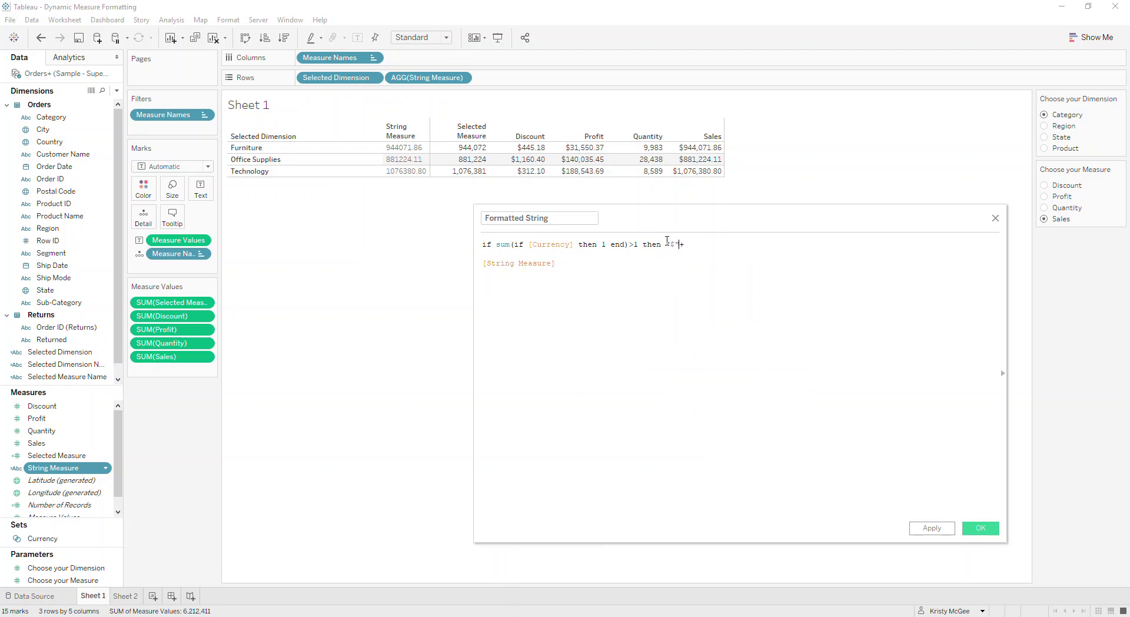
type(" else \"\" end")
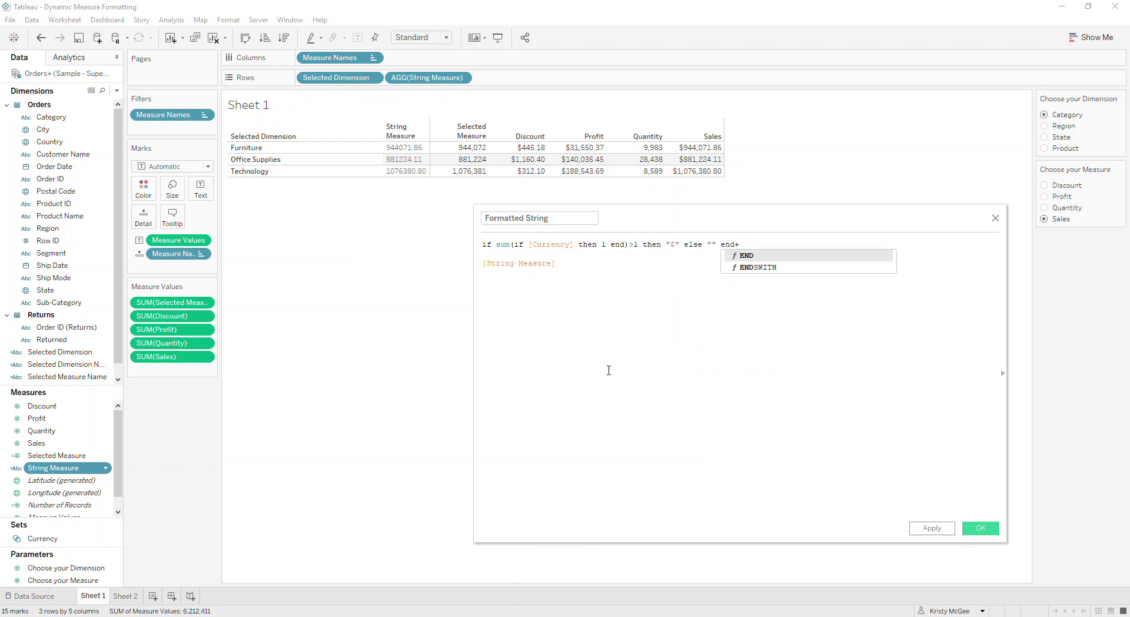
left_click(640, 379)
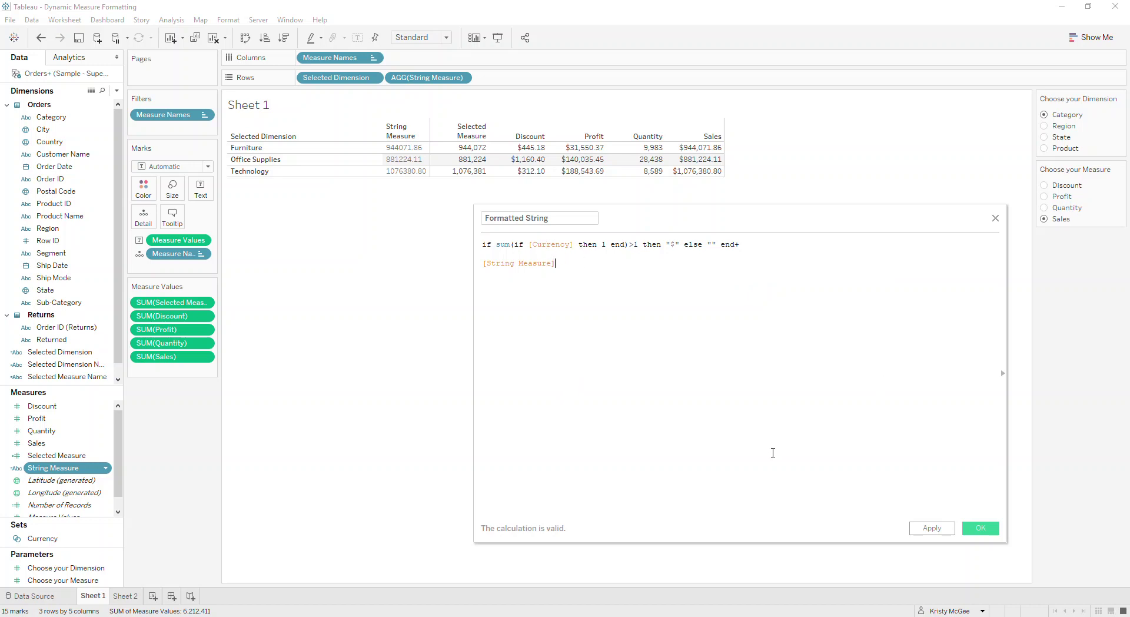
Step: Apply the calculation with Formatted String added to Rows after String Measure, and test it with Quantity and Sales as the chosen measure
left_click(937, 529)
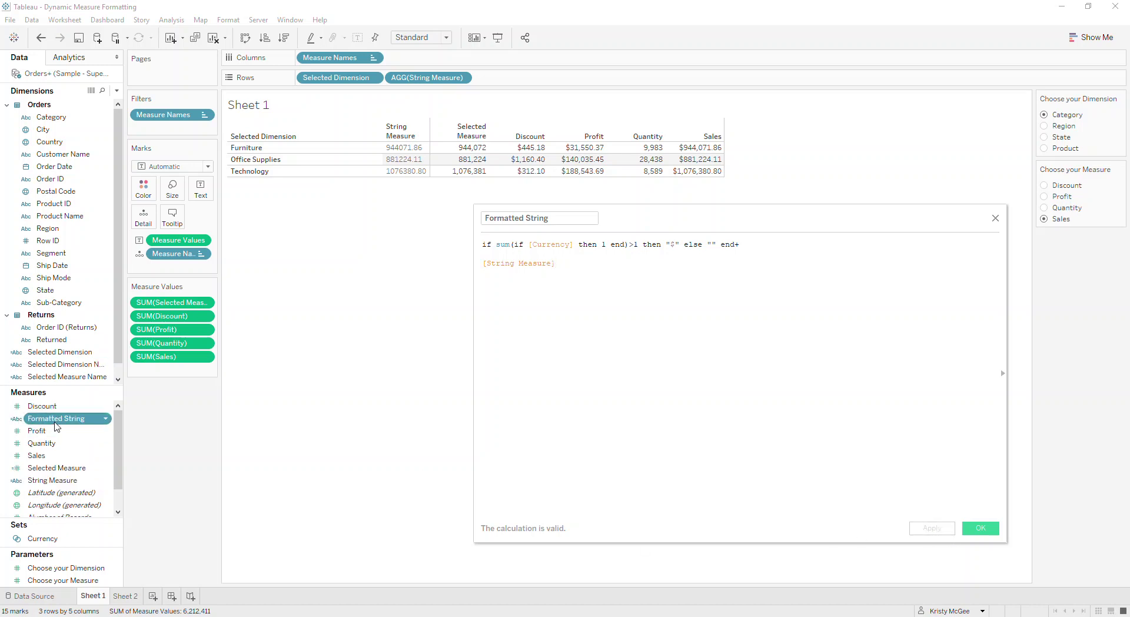
left_click_drag(58, 422, 552, 82)
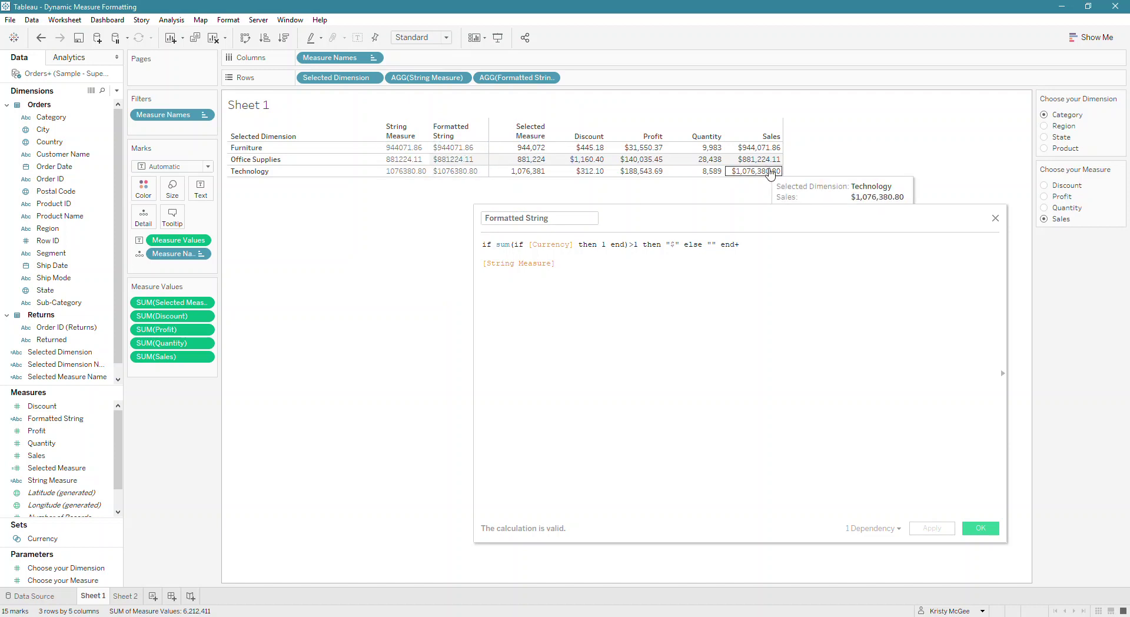
left_click(1045, 209)
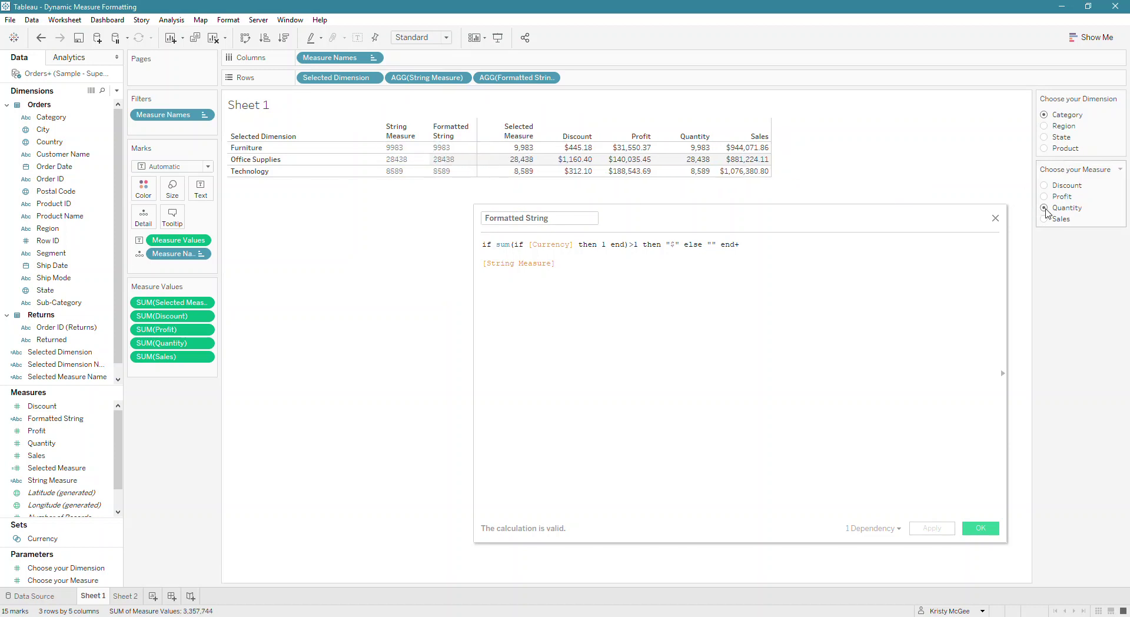
left_click(1044, 219)
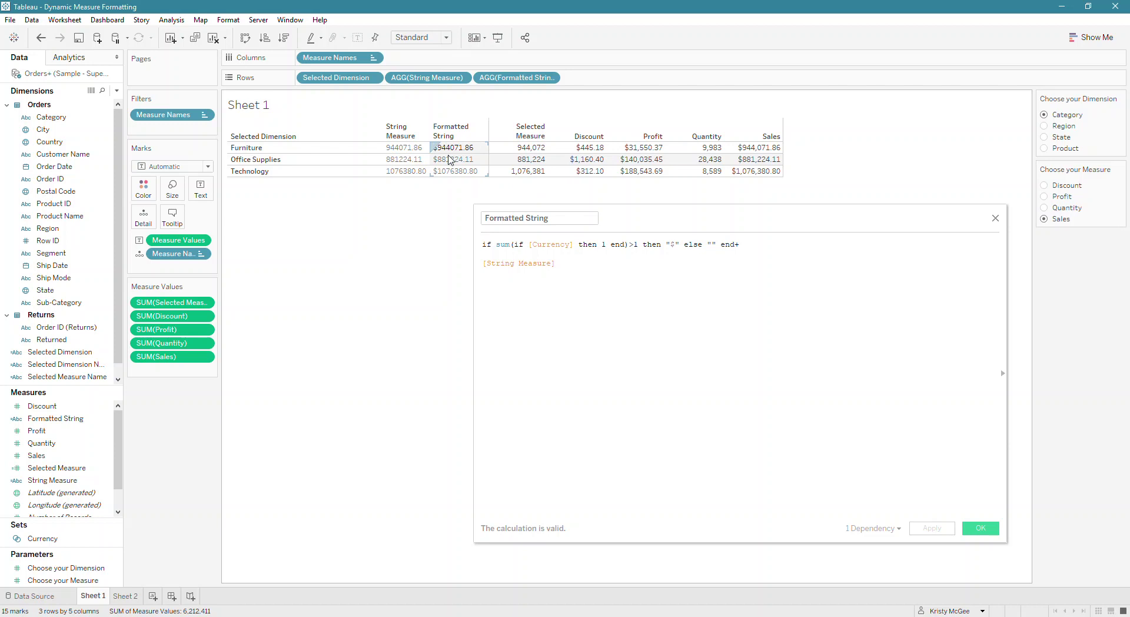
Step: Wrap [String Measure] in len() on the formula's last line and view the calculation's error details
left_click(600, 267)
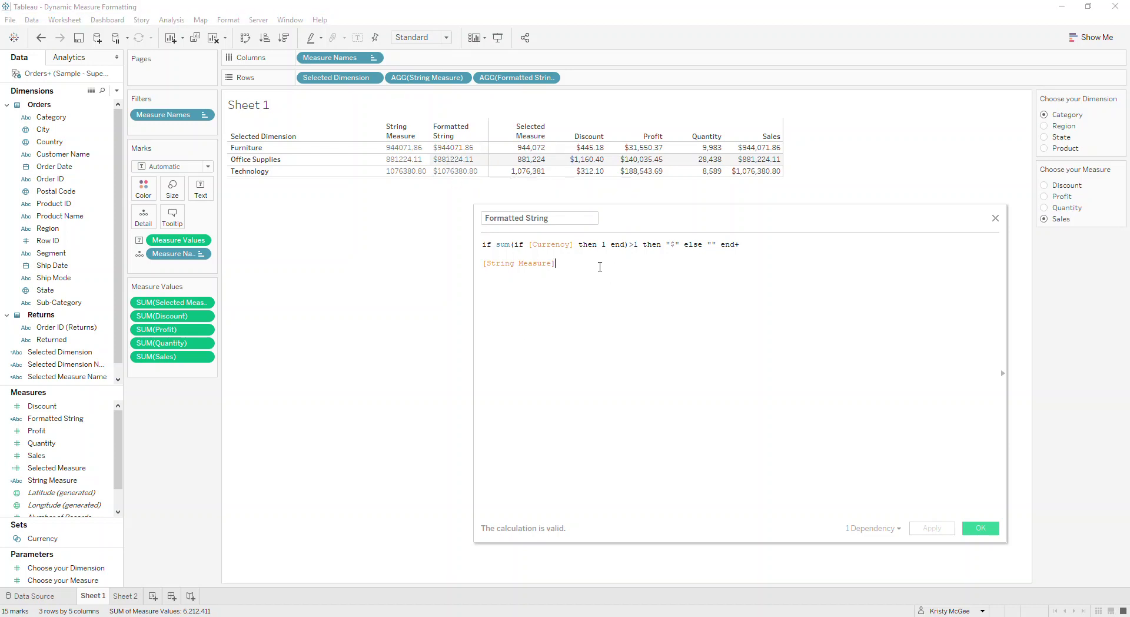
left_click(489, 266)
type("len(")
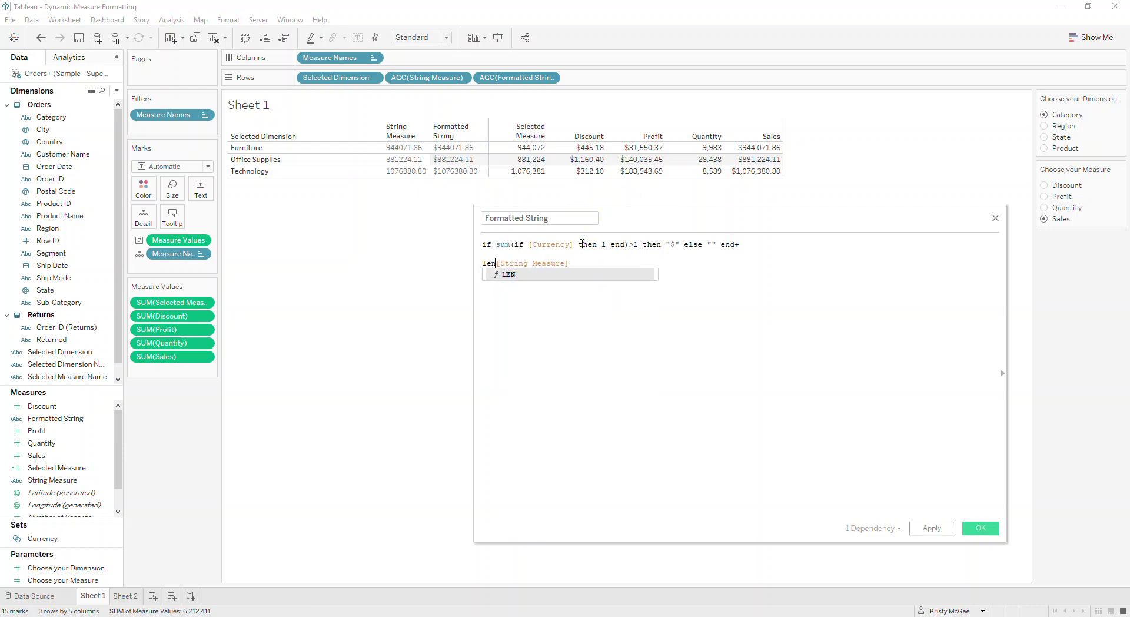
type(")")
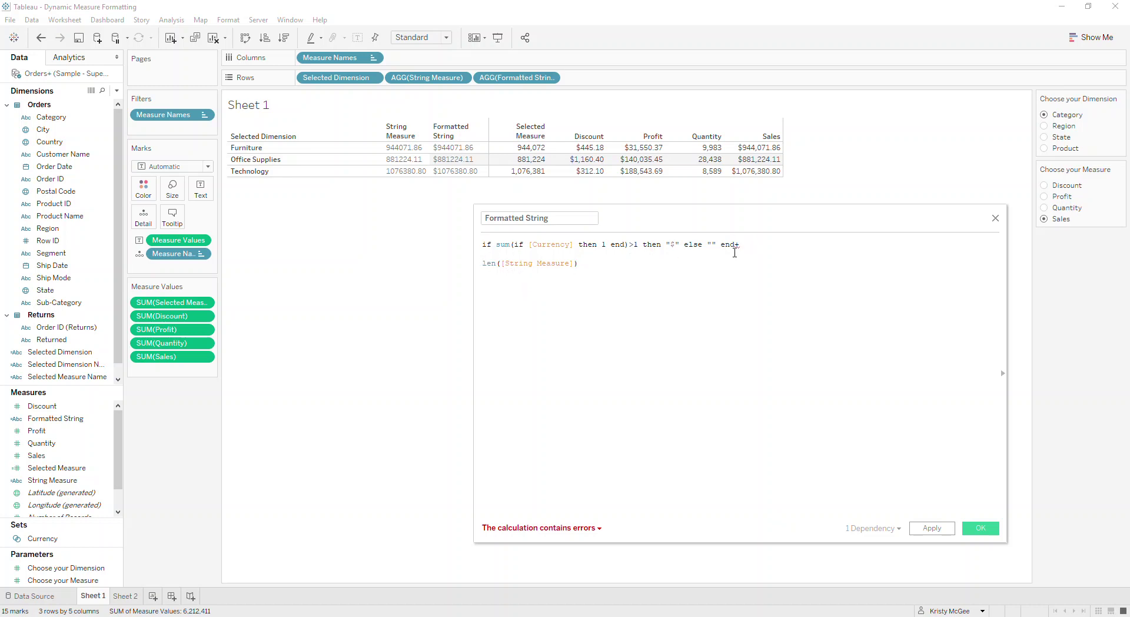
left_click(524, 528)
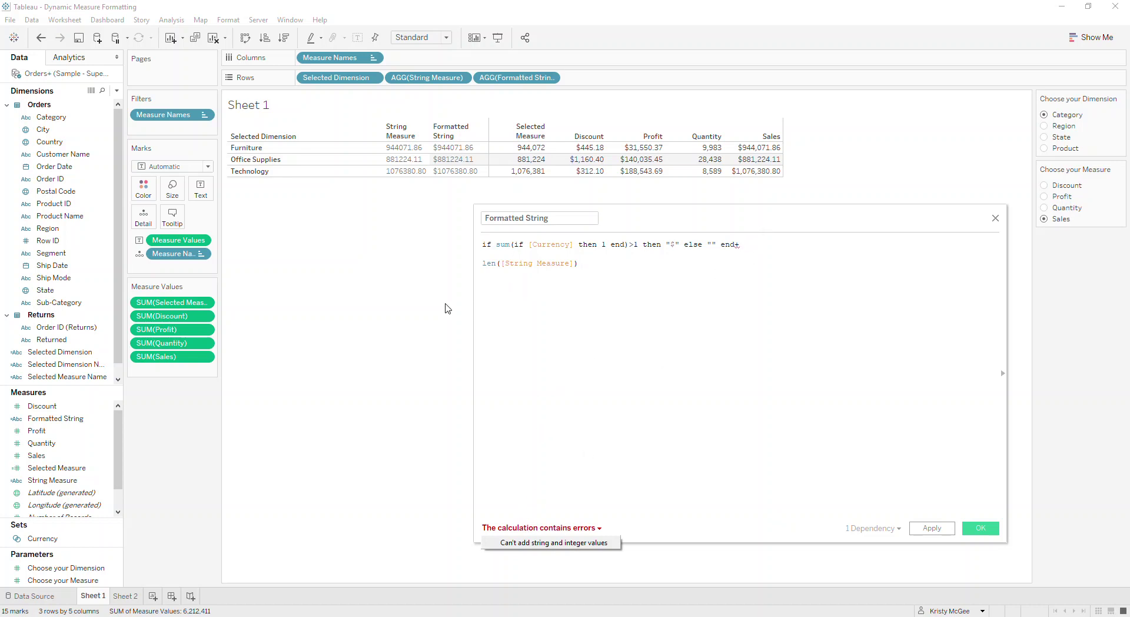
Step: Convert the length to text as str(len([String Measure])) and apply the calculation to show each value's string length
left_click(484, 263)
type("st")
type("r(")
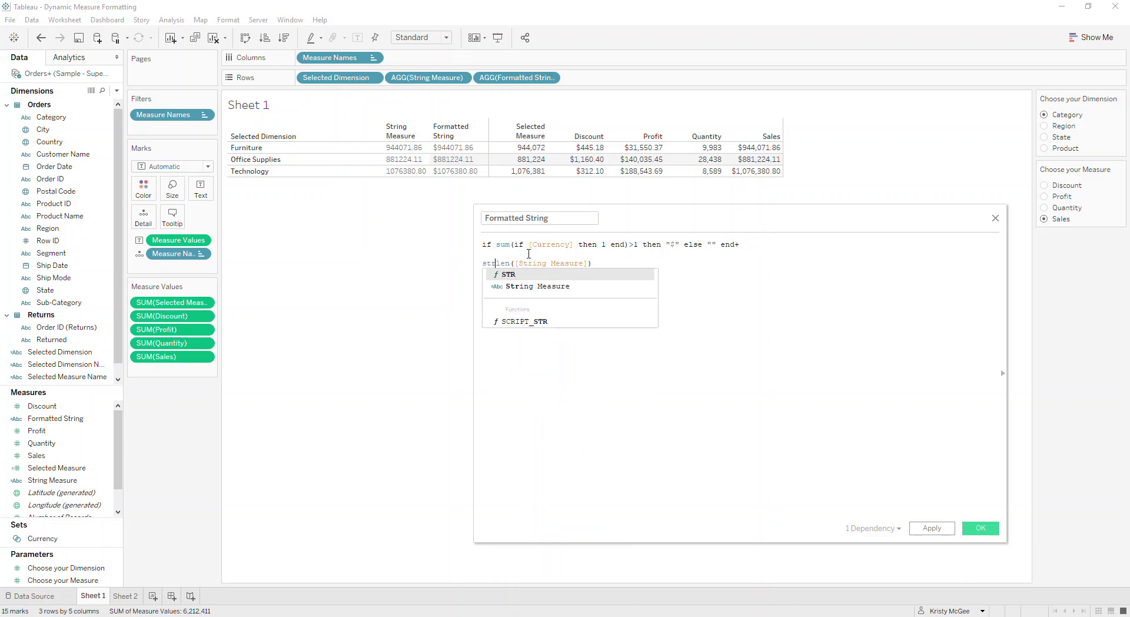
key("End")
type(")")
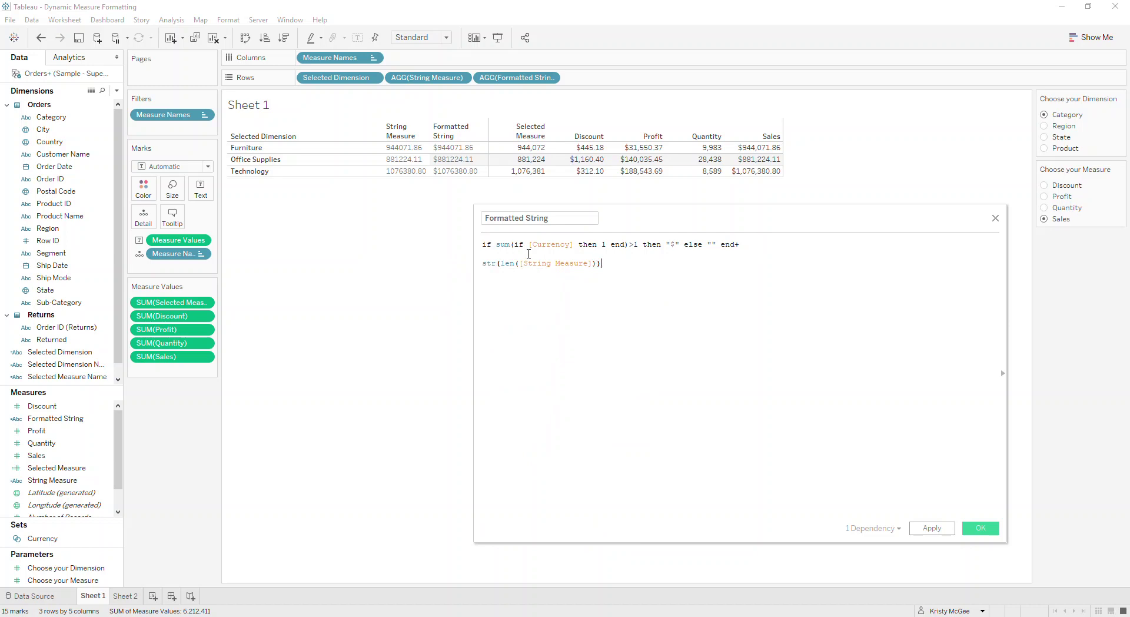
left_click(929, 530)
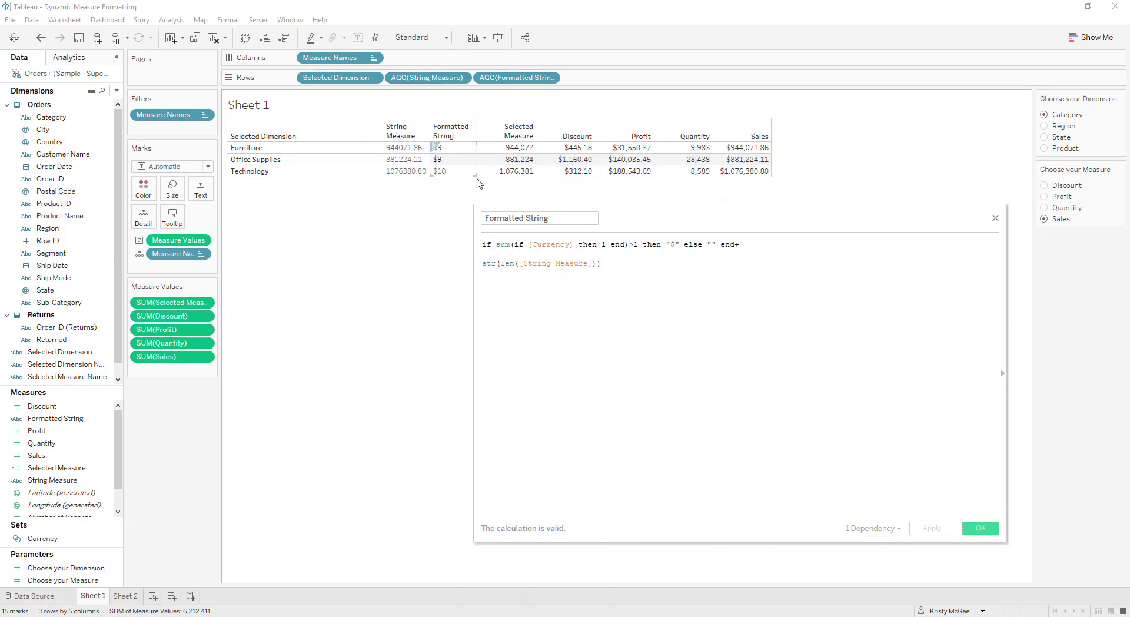
Step: Replace the str() wrapper with a case expression on len([String Measure]) and start a new line below it
double_click(489, 264)
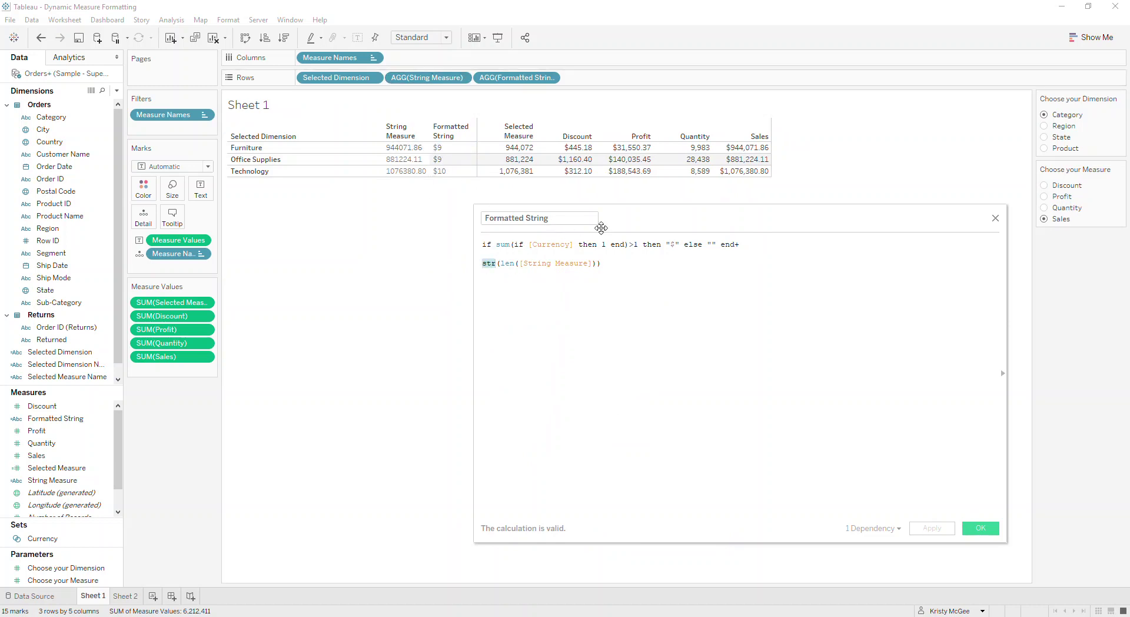
type("case")
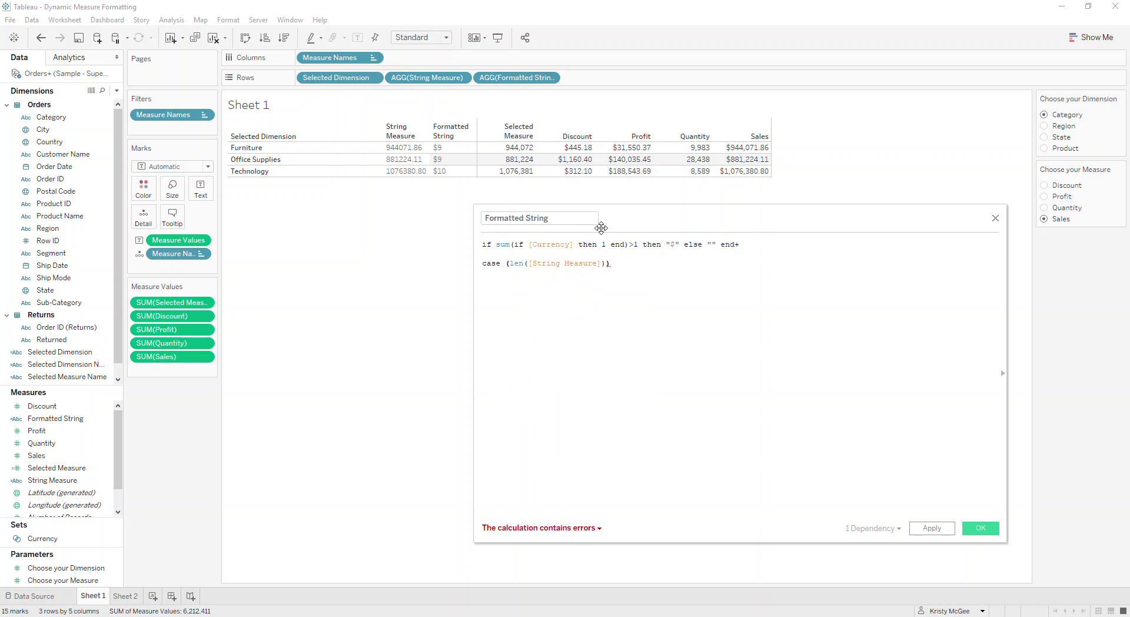
key("Delete")
left_click(612, 264)
key("BackSpace")
key("Return")
Step: Add the branch when 10 then LEFT([String Measure],1) below the case line of the Formatted String formula
type("when")
type(" 10 then")
type("lwft(")
key("BackSpace")
key("BackSpace")
key("BackSpace")
key("BackSpace")
type("ef")
key("Return")
type("str")
key("Return")
key("BackSpace")
key("BackSpace")
type("rin")
key("Return")
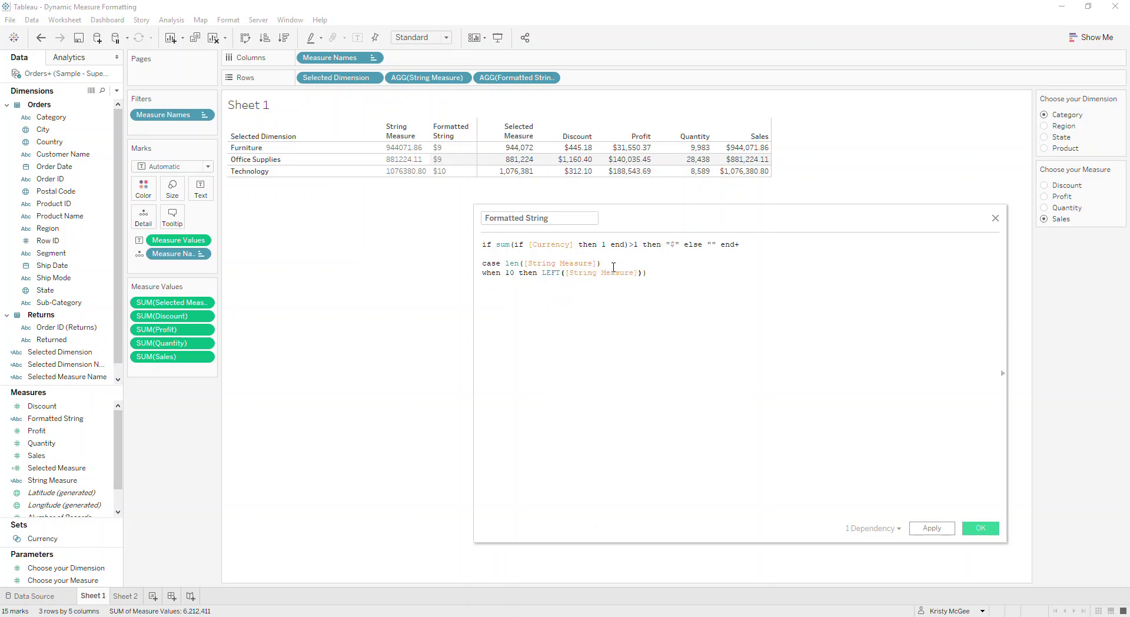
key("Delete")
type(",")
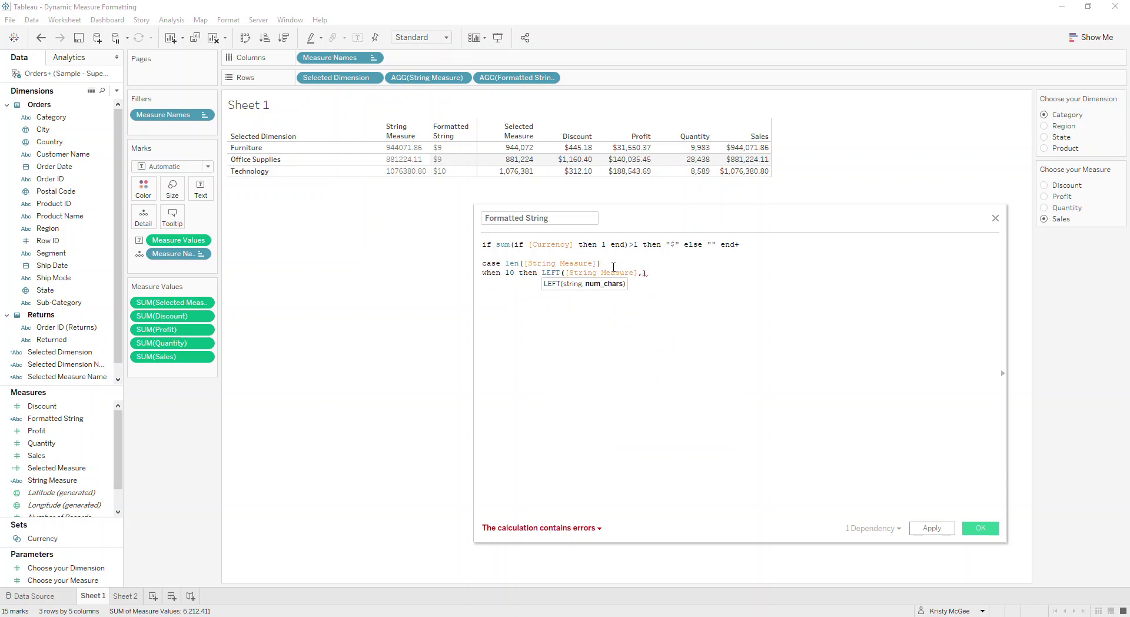
type("1)\"")
key("BackSpace")
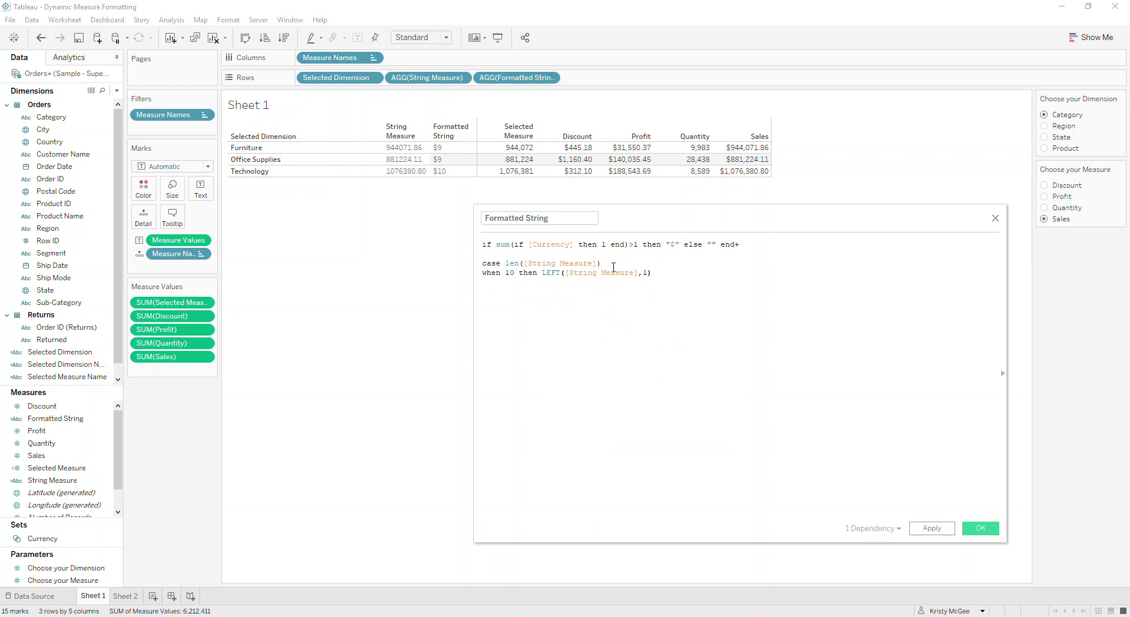
Step: Append +"," to the when 10 branch, close the case expression with end, and apply the calculation
type("+\"")
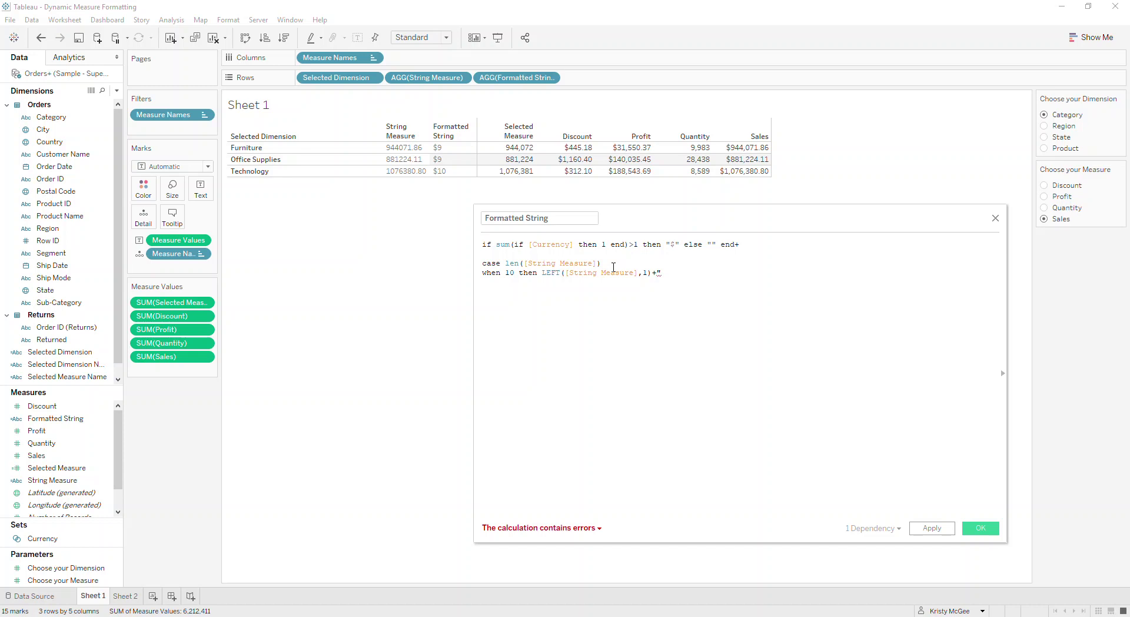
type(",")
key("Return")
type("end")
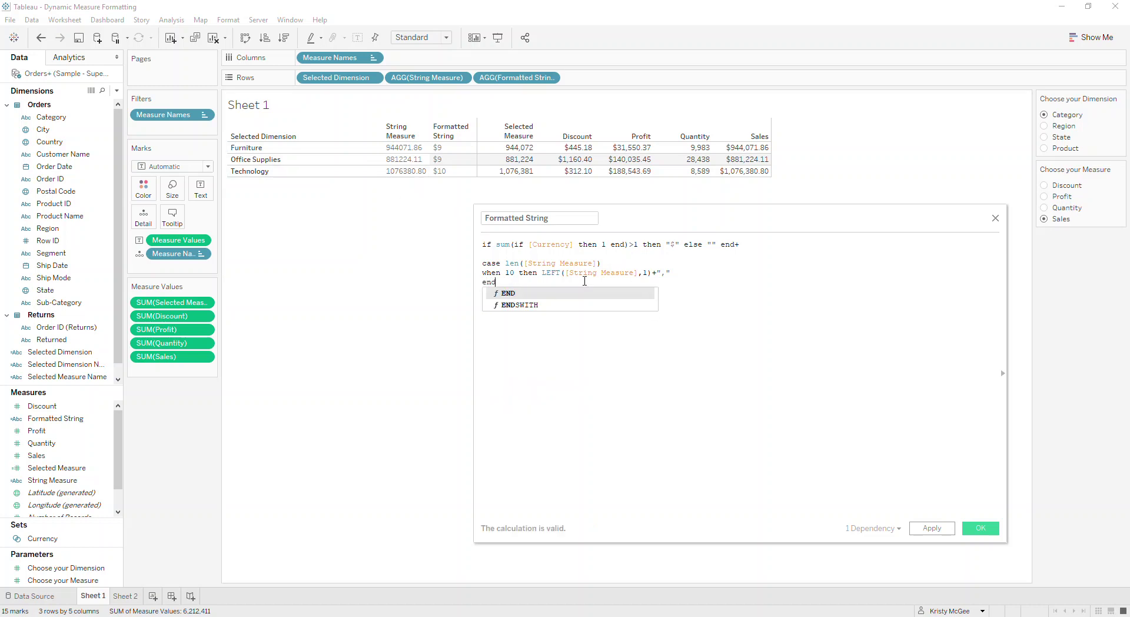
left_click(932, 528)
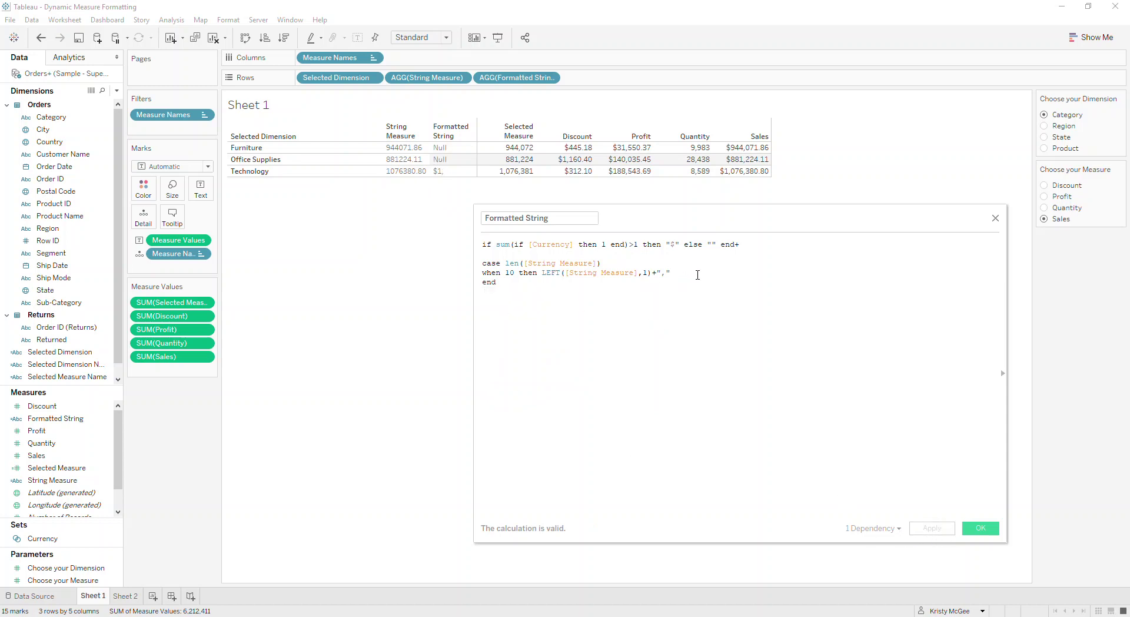
Step: Extend the when 10 branch with +mid([String Measure],2,3) and apply the calculation
type("+")
type("mid")
type("LEFT)")
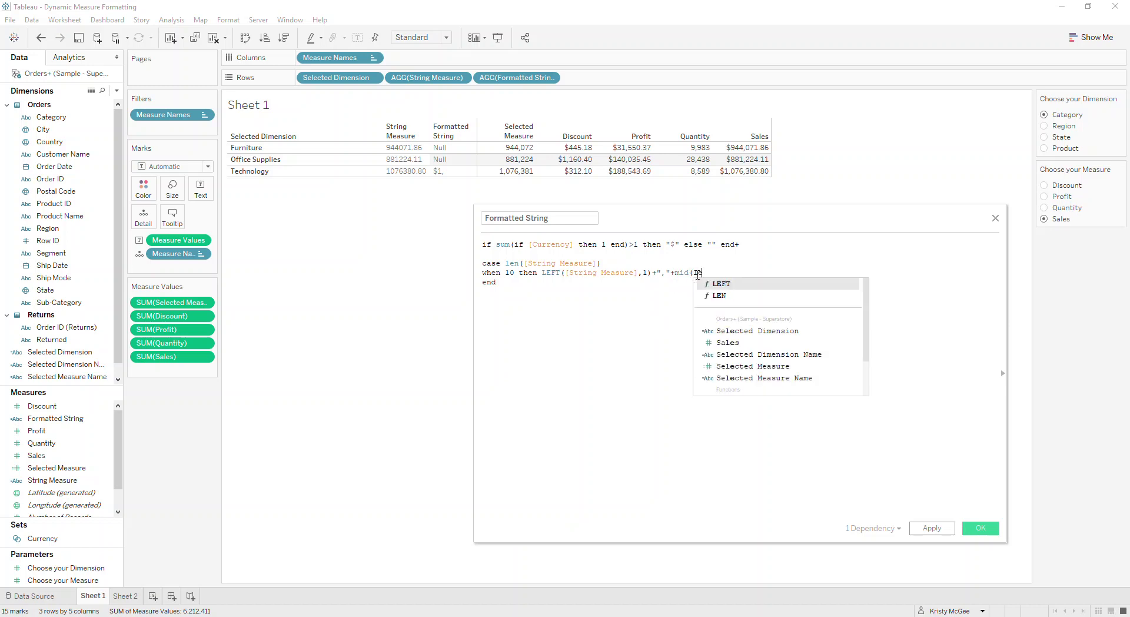
key("BackSpace")
key("BackSpace")
key("BackSpace")
key("BackSpace")
type("string")
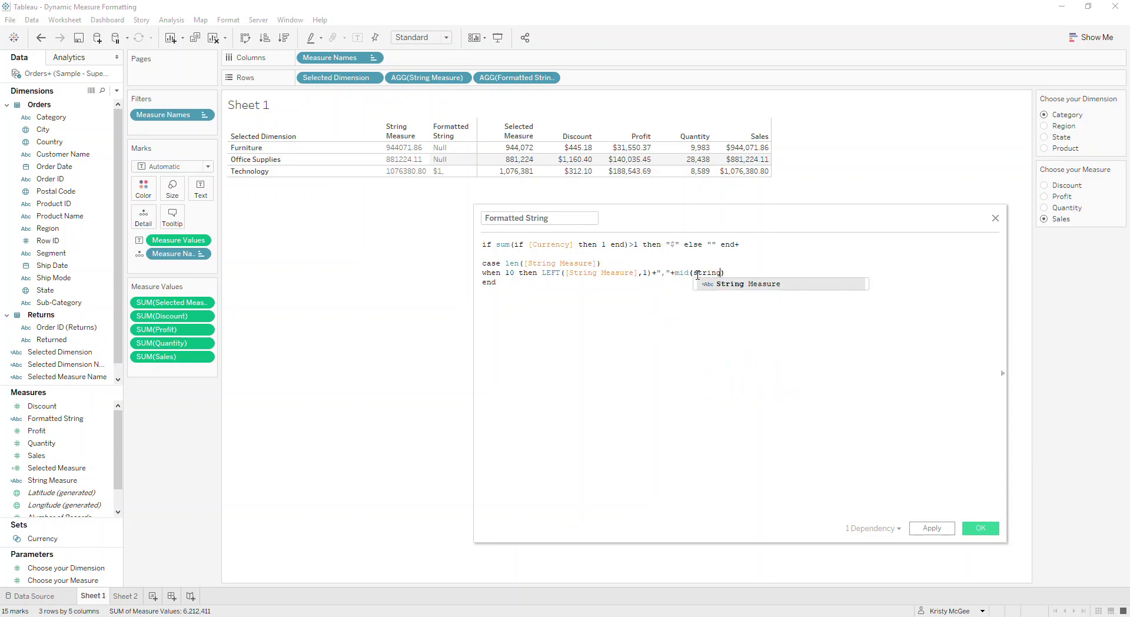
key("Return")
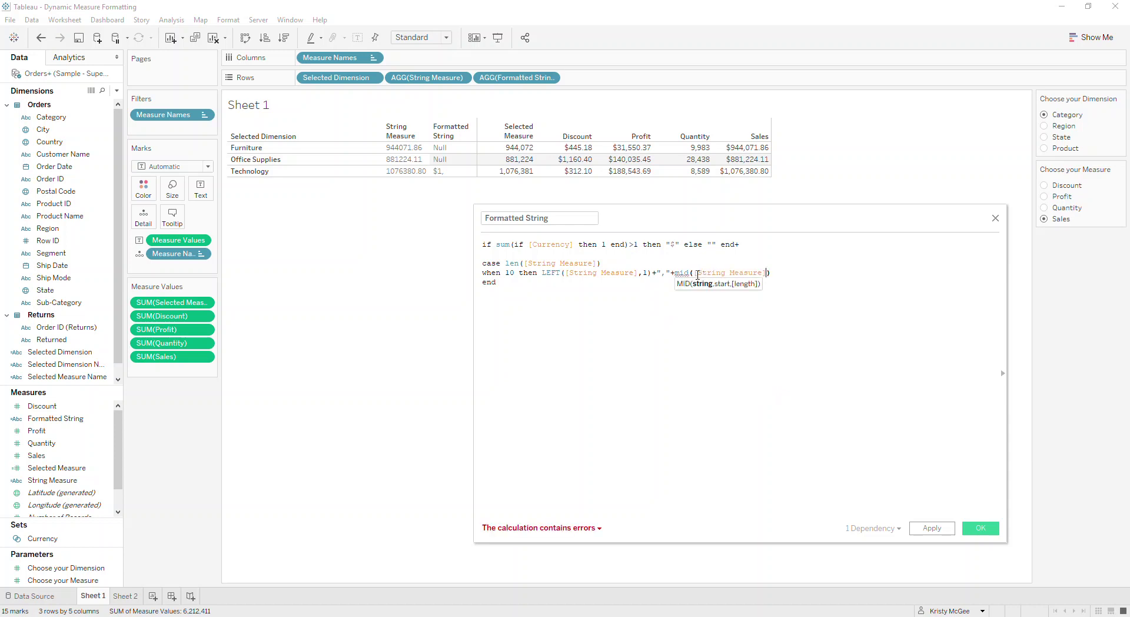
type(",2,3")
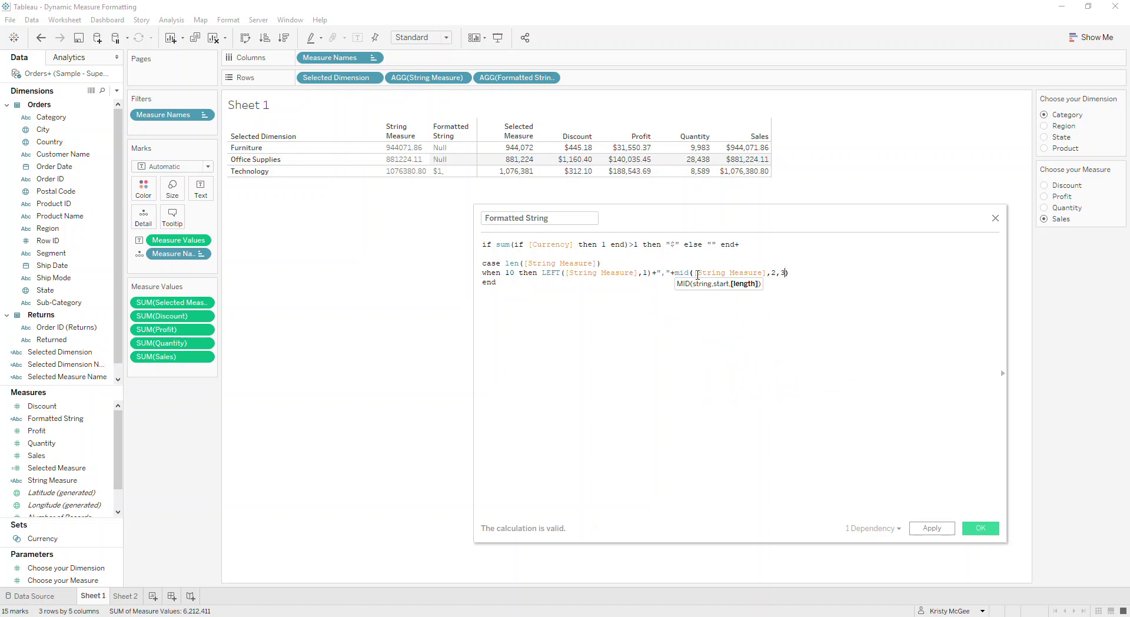
left_click(933, 531)
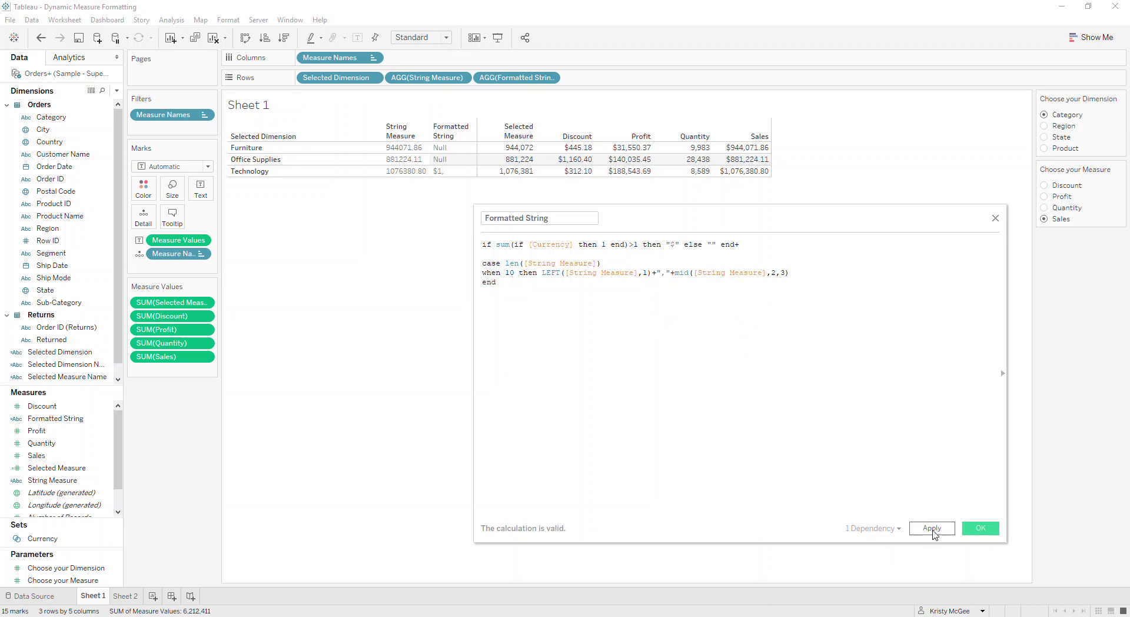
Step: Append +","+right([String Measure],5) to the when 10 branch and apply the calculation
left_click(817, 277)
type("+\",\"+right(")
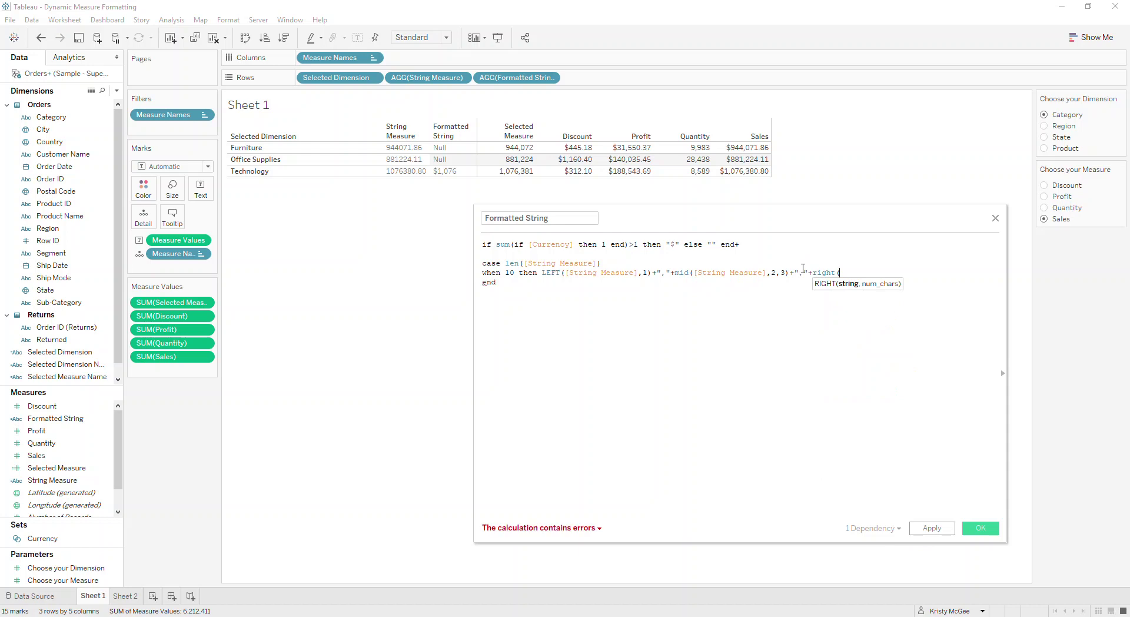
type("str")
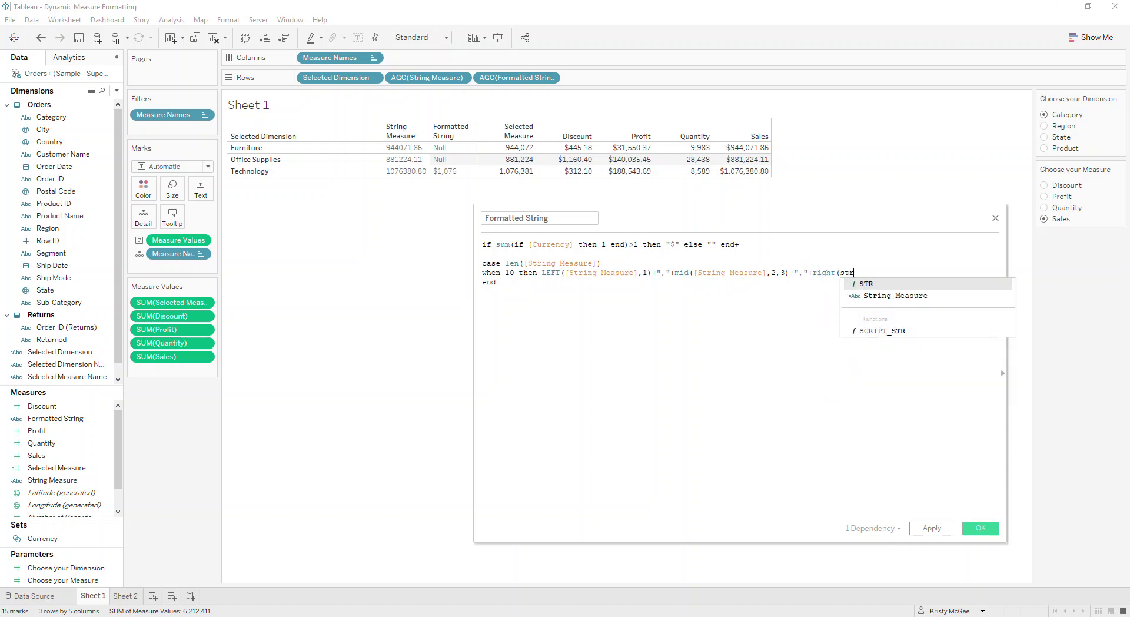
key("Down")
key("Return")
type(",")
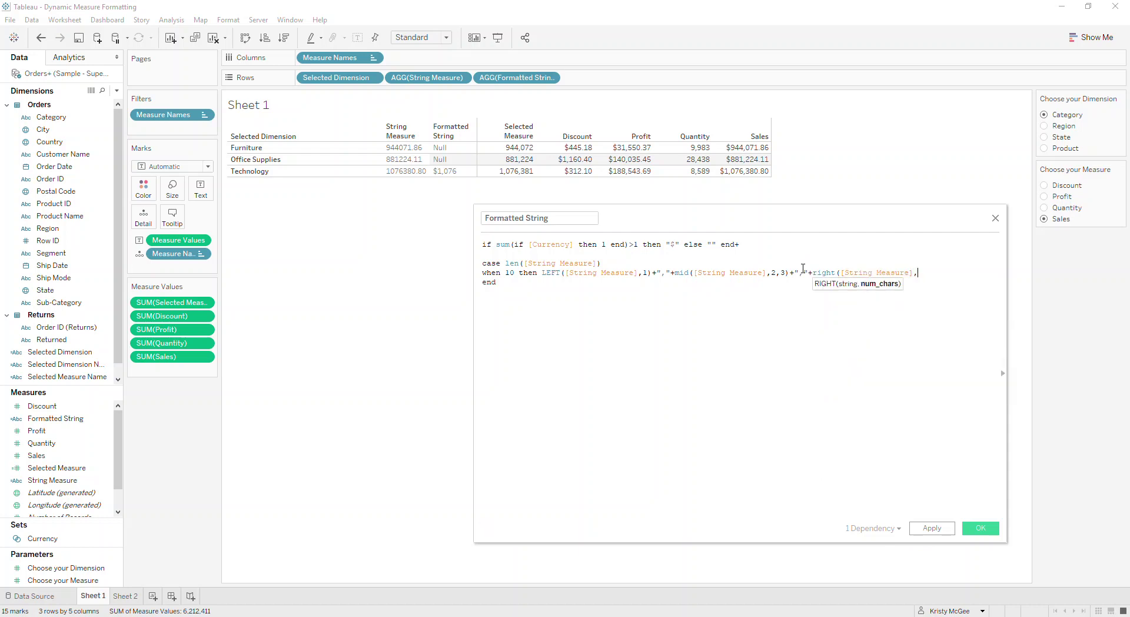
type("5)")
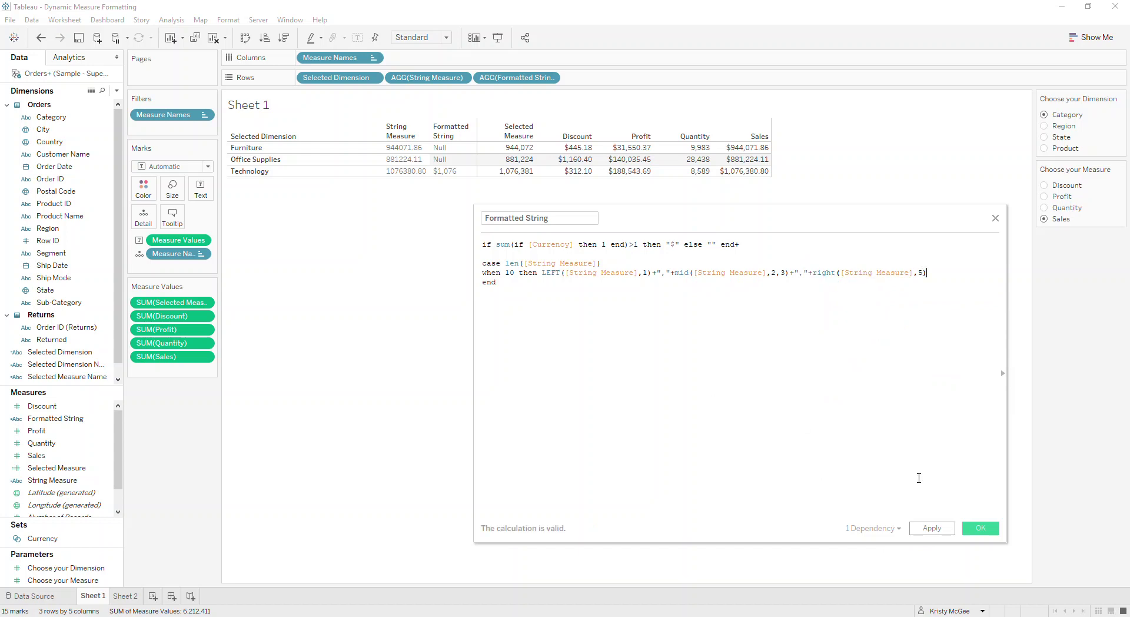
left_click(931, 528)
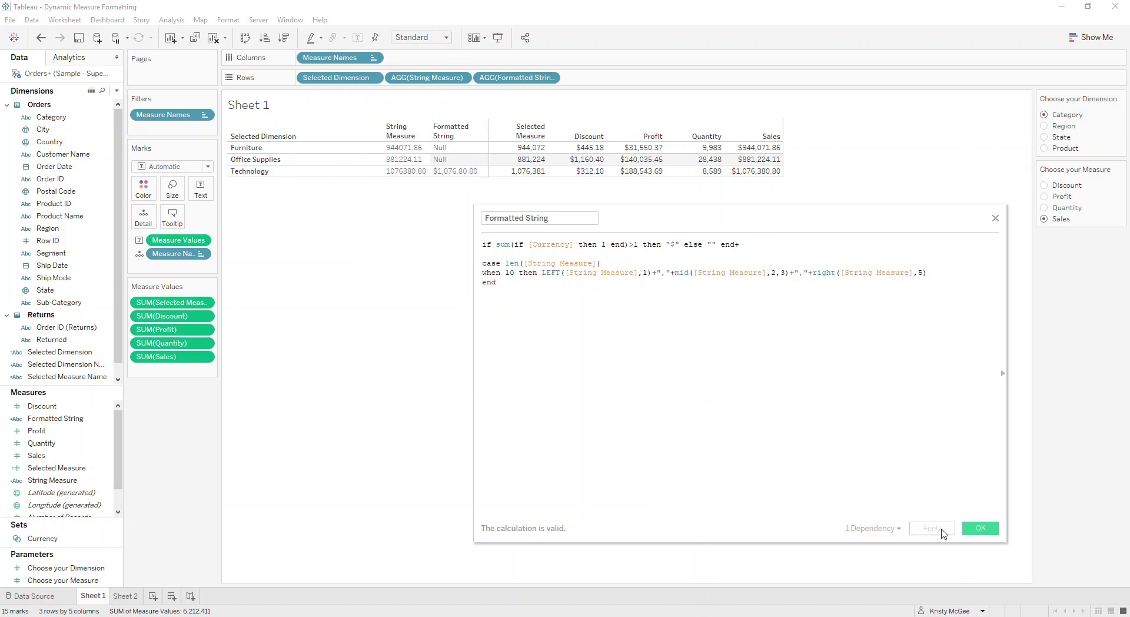
Step: Change the number of characters in the when 10 branch's right() function to 6 and apply the calculation
left_click(919, 271)
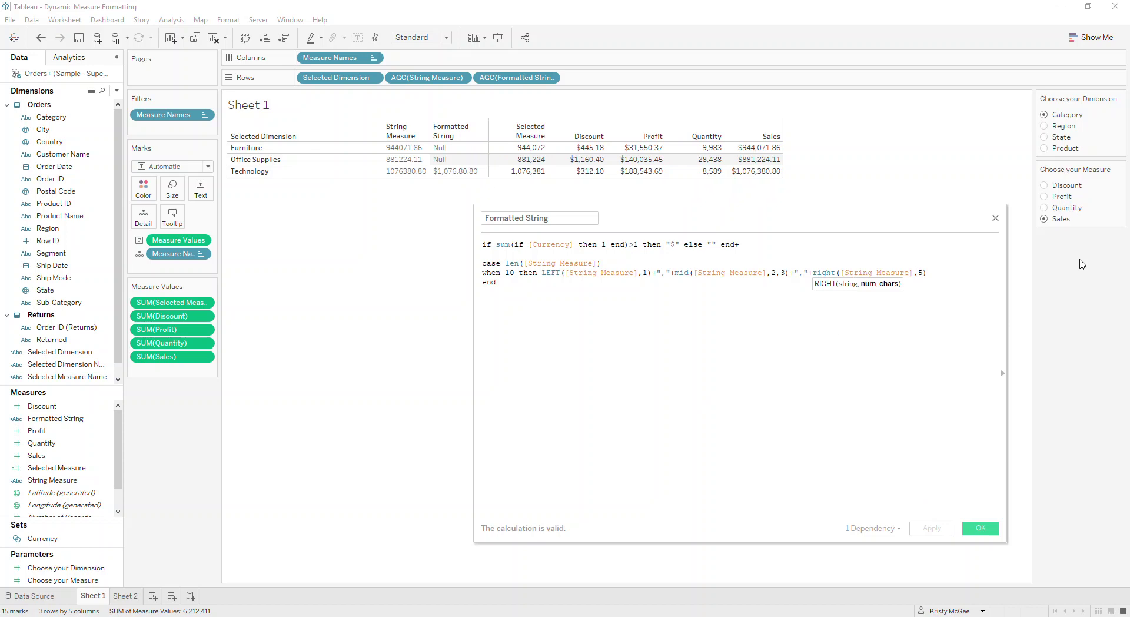
key("BackSpace")
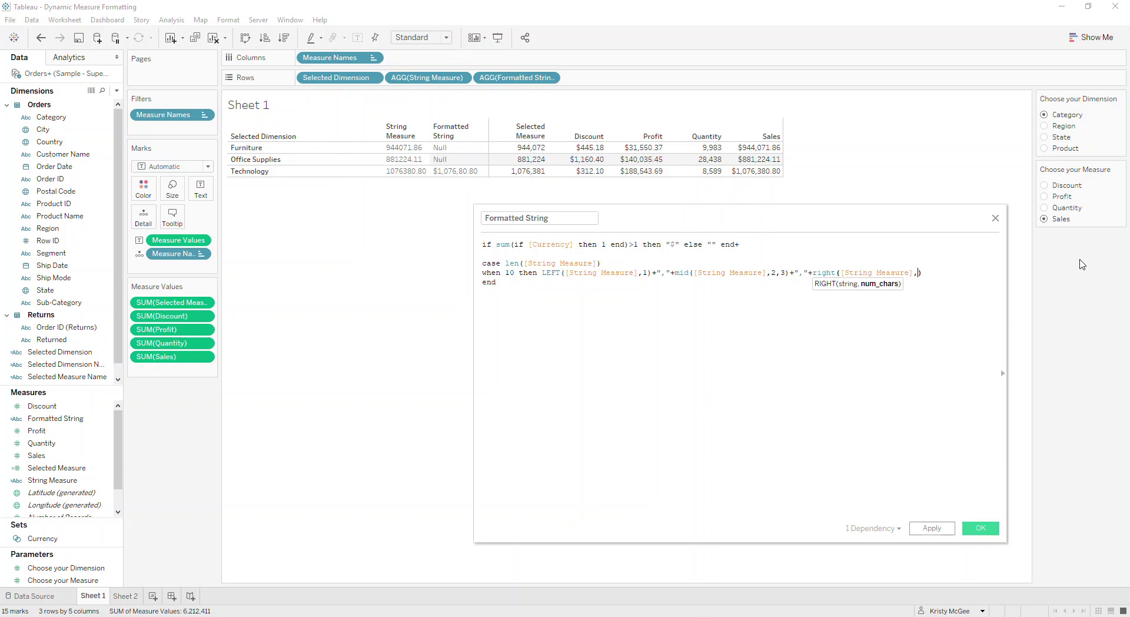
type("6")
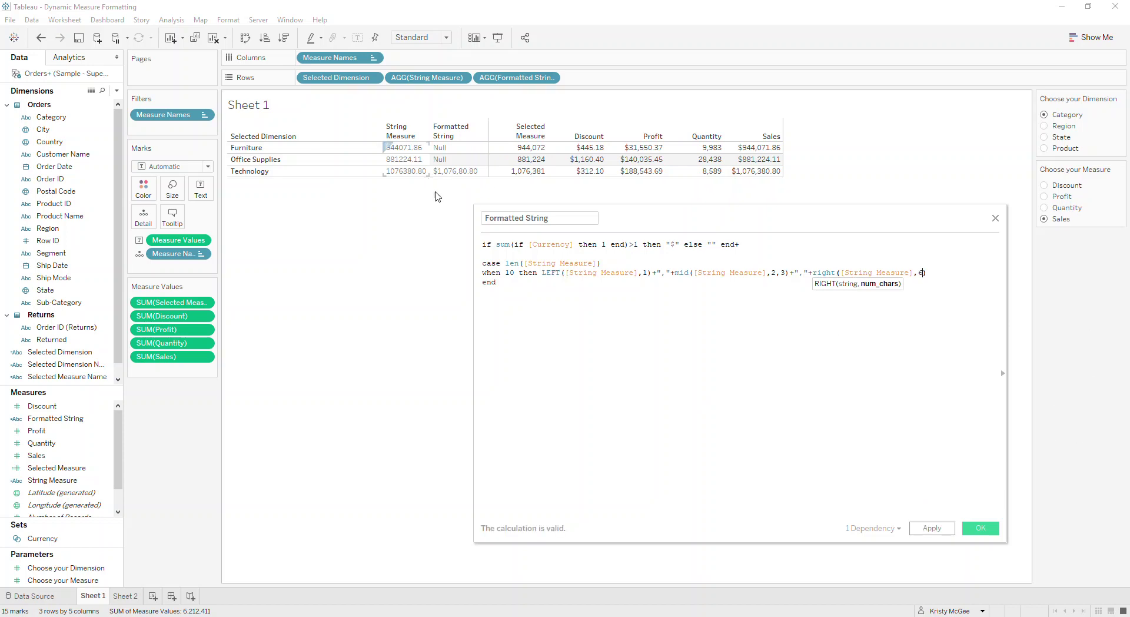
left_click(939, 530)
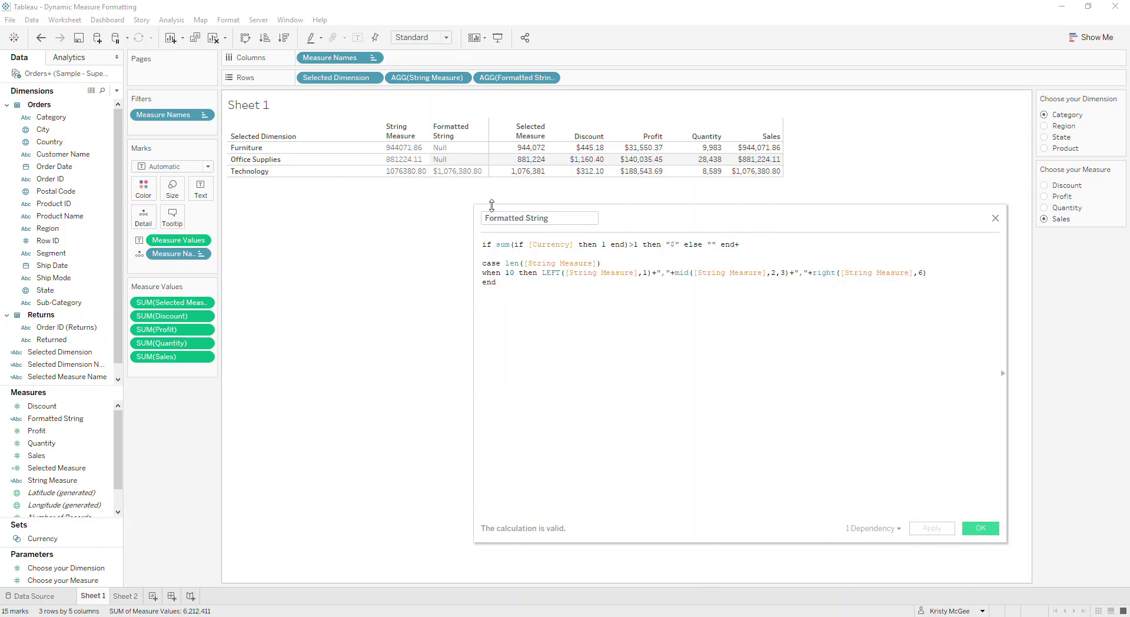
Step: Add the branch when 9 then left([String Measure],3)+"," after a blank line below the when 10 branch, and apply it
left_click(962, 275)
key("Return")
key("Return")
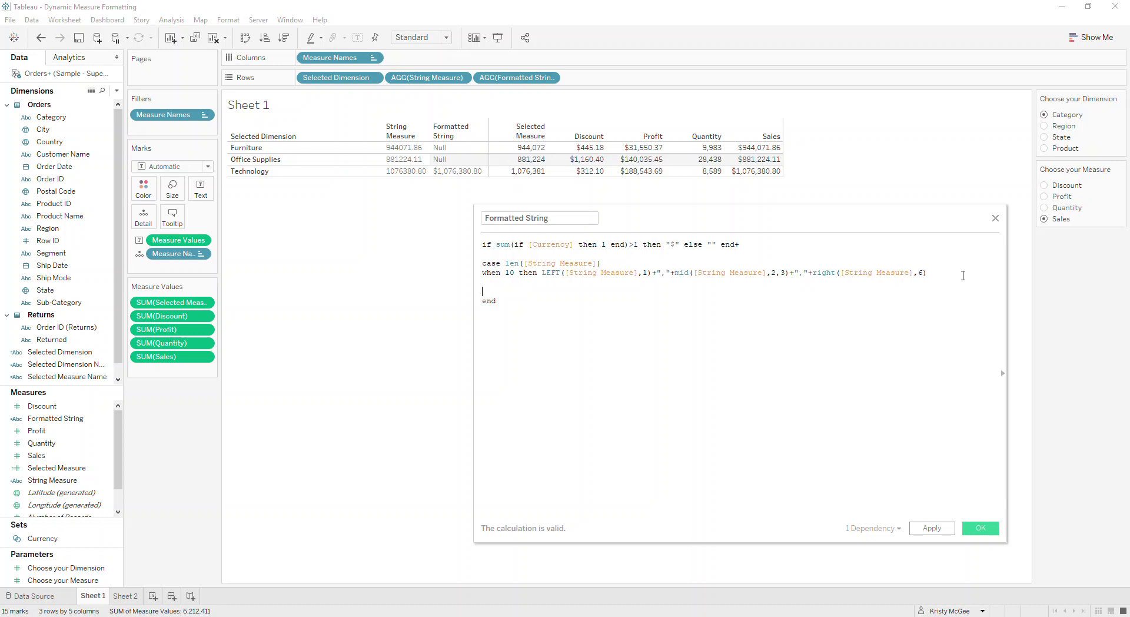
type("when 9 then left(strin")
key("Return")
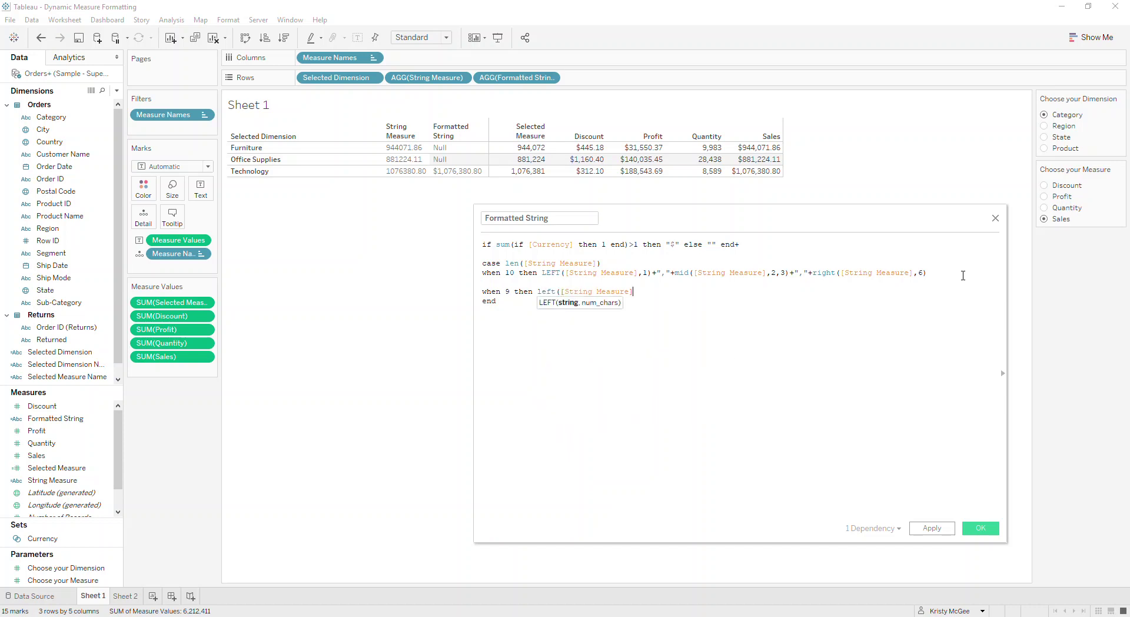
type(",3)")
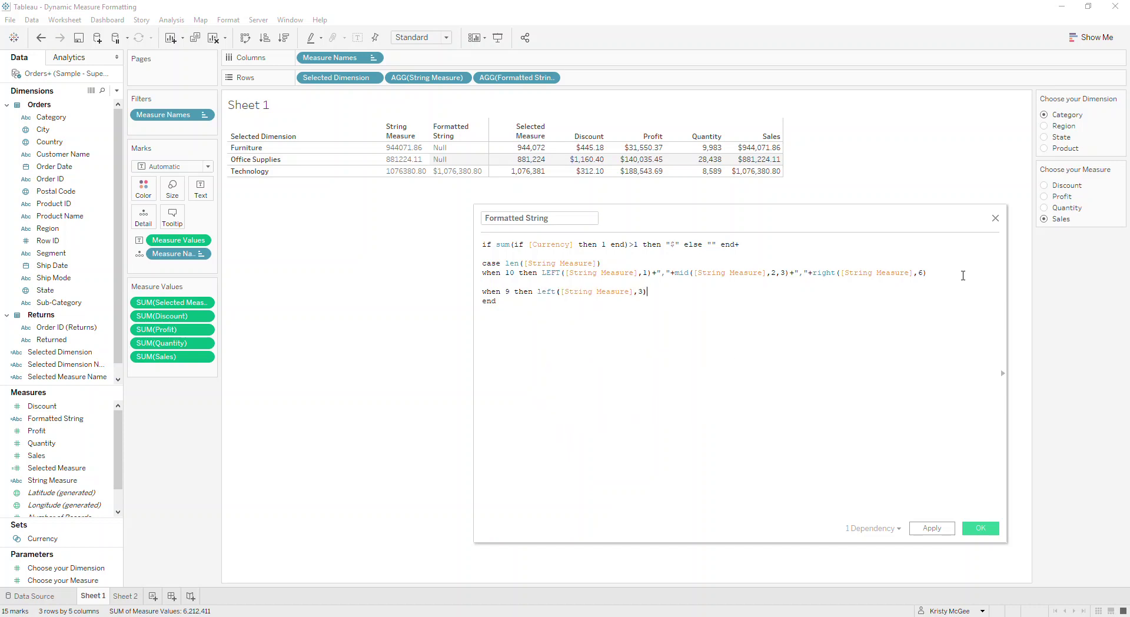
type("+\",\"")
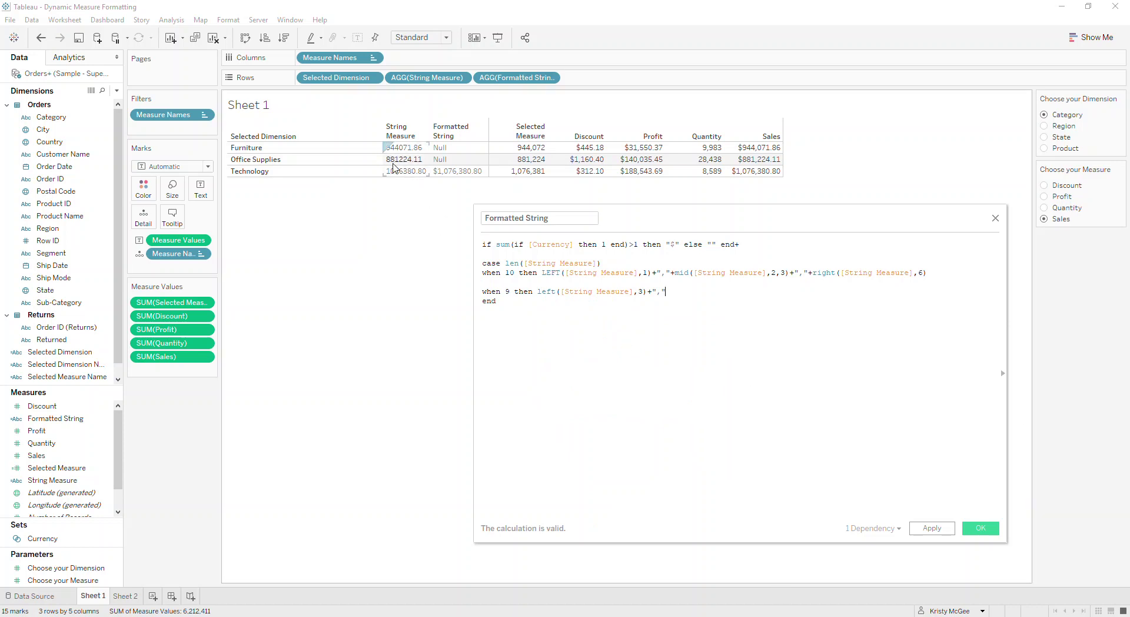
left_click(947, 528)
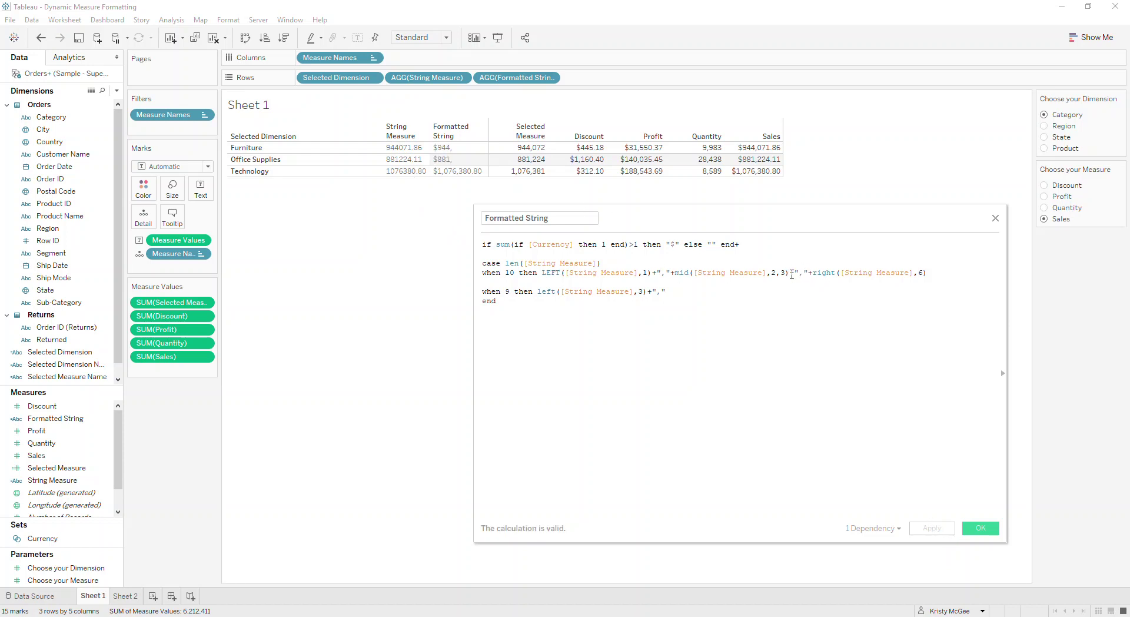
Step: Copy +right([String Measure],6) from the when 10 branch to the end of the when 9 branch and apply the calculation
left_click_drag(808, 273, 954, 274)
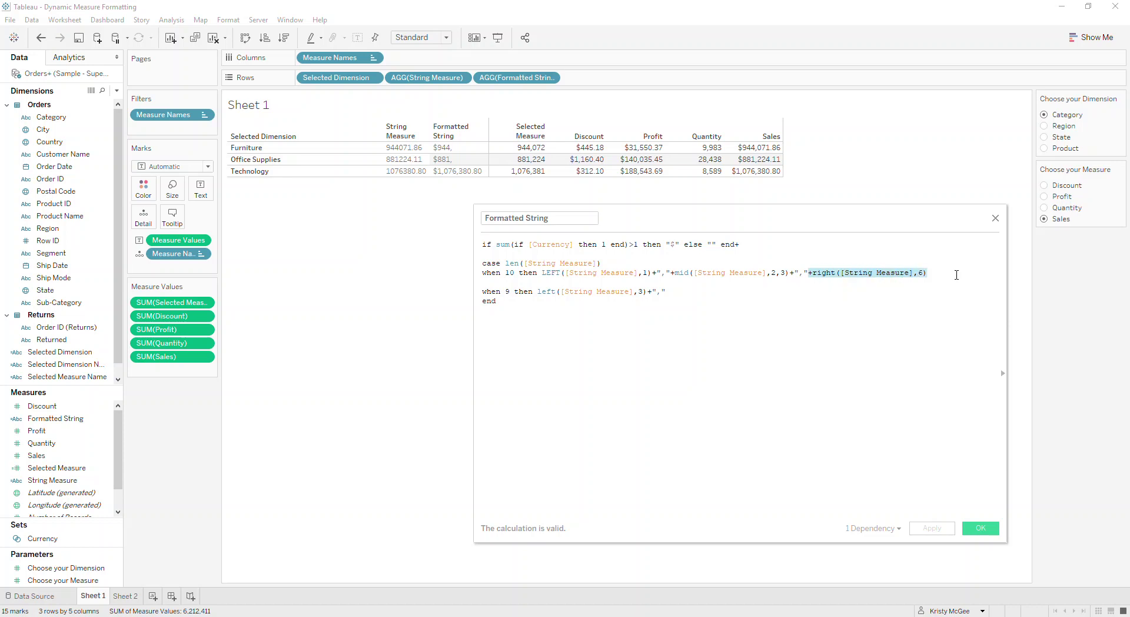
key("ctrl+c")
left_click(704, 291)
key("ctrl+v")
left_click(934, 529)
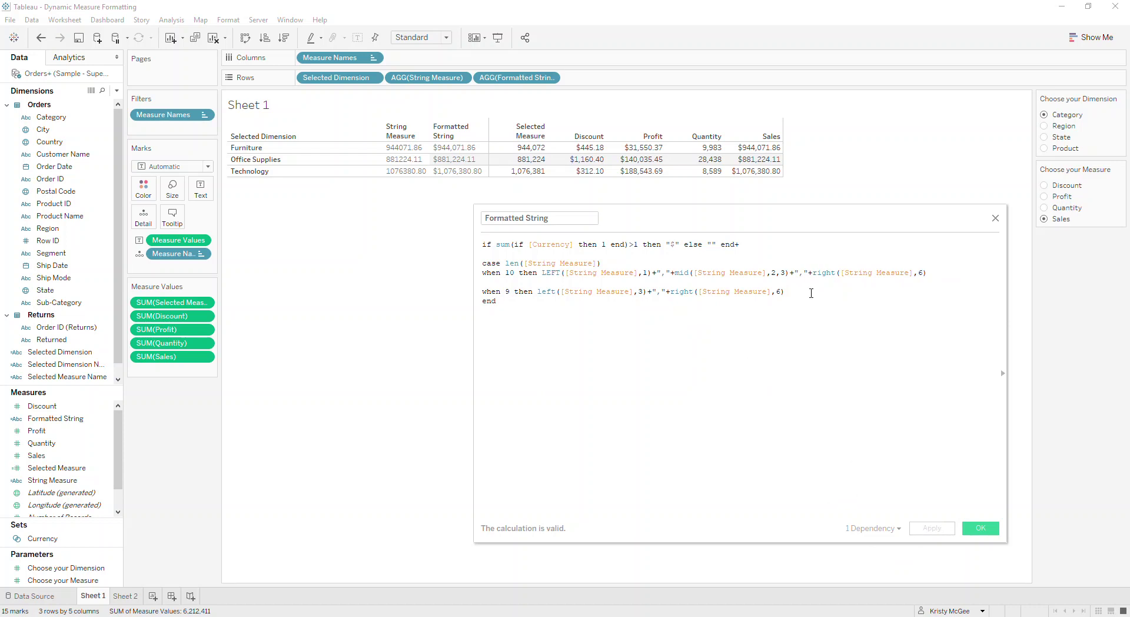
Step: Add the branch when 8 then left([String Measure],2), ending it with +","+right([String Measure],6) copied from the when 9 branch
key("Return")
type("when 8 then")
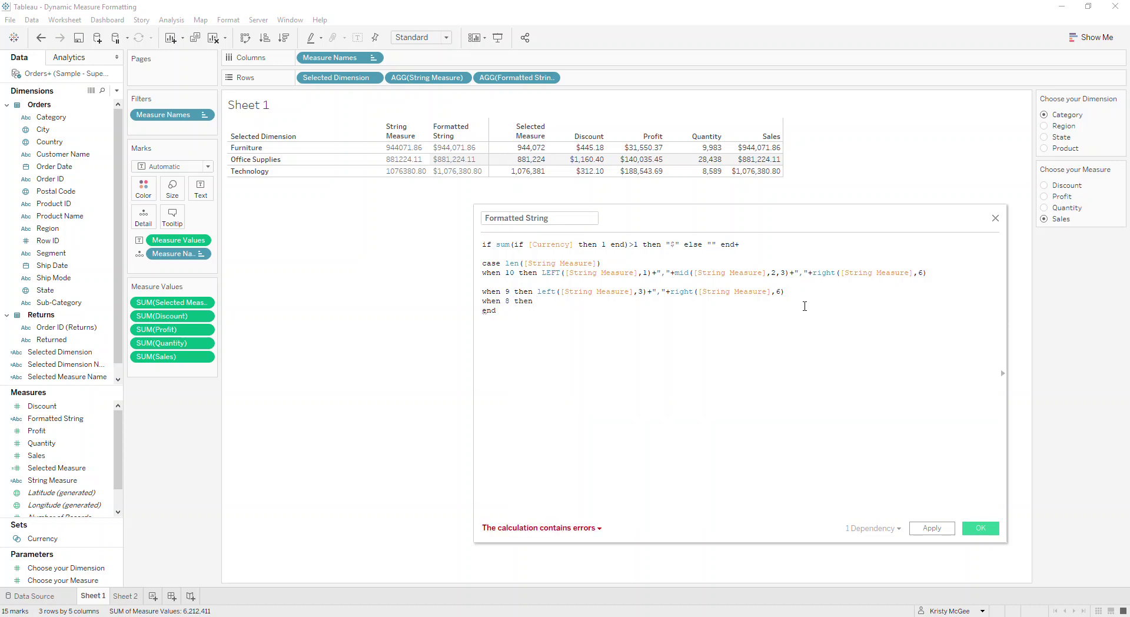
type("left(strin")
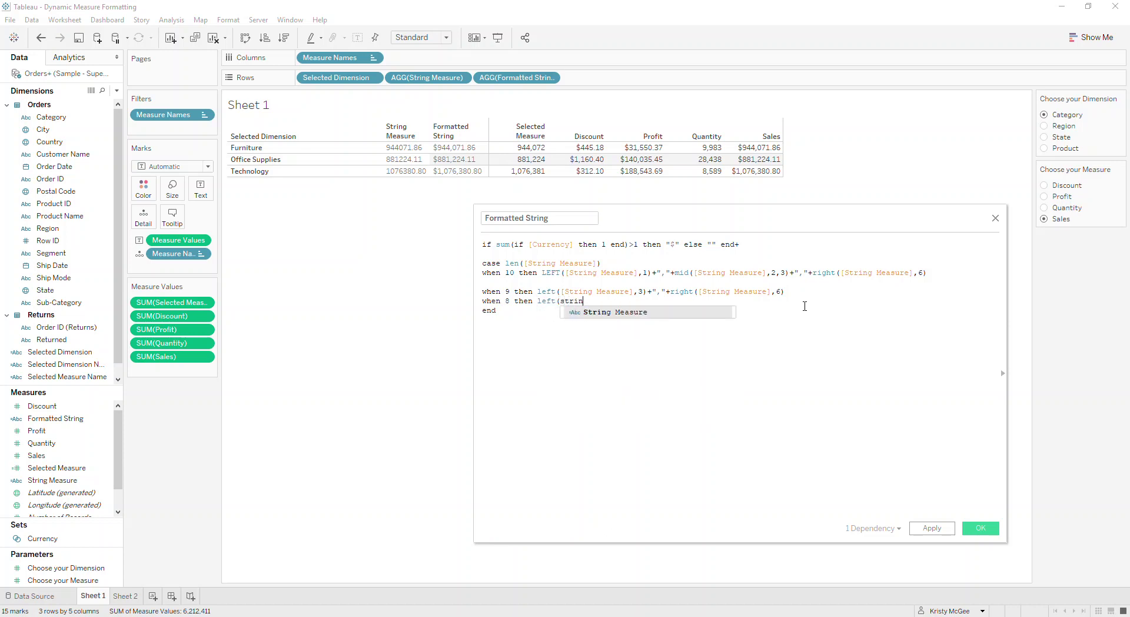
key("Return")
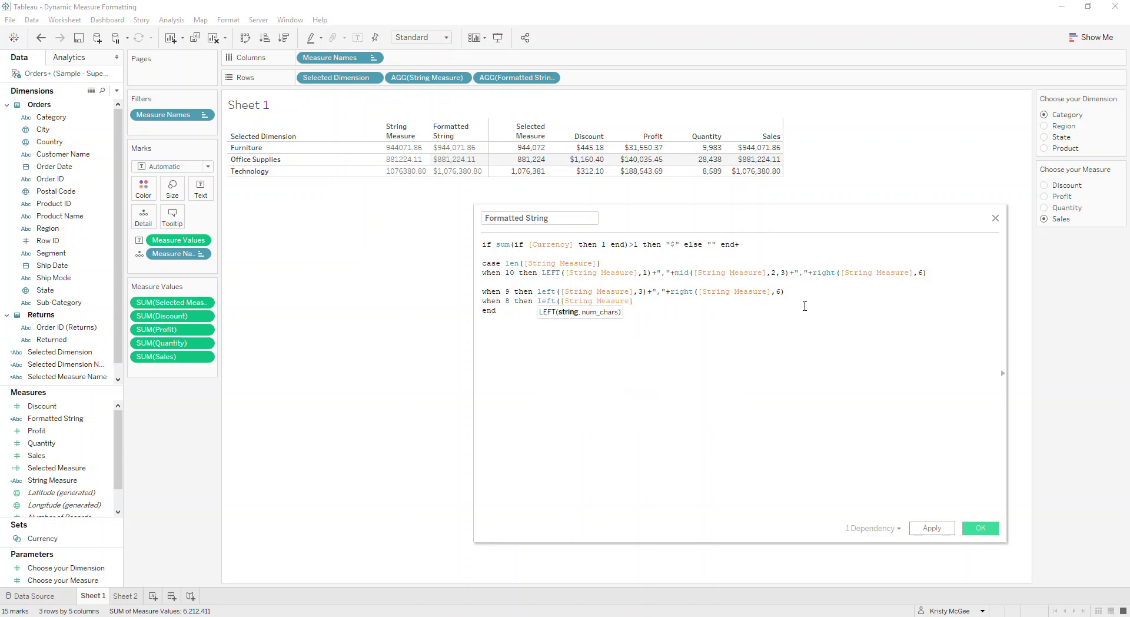
type(",2)")
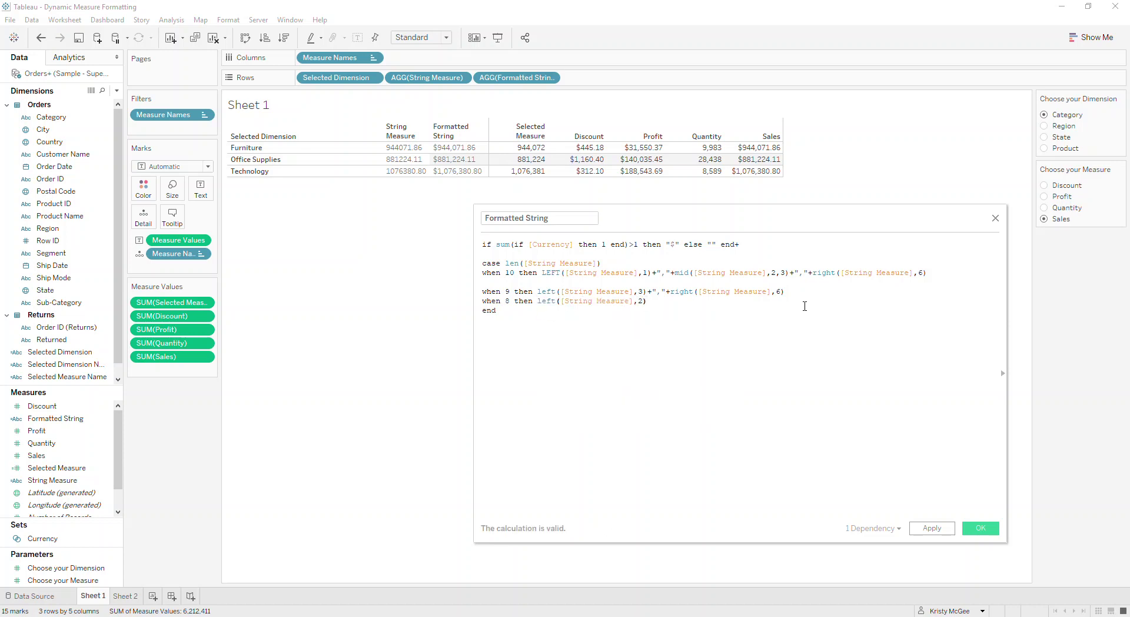
left_click_drag(785, 291, 649, 291)
key("ctrl+c")
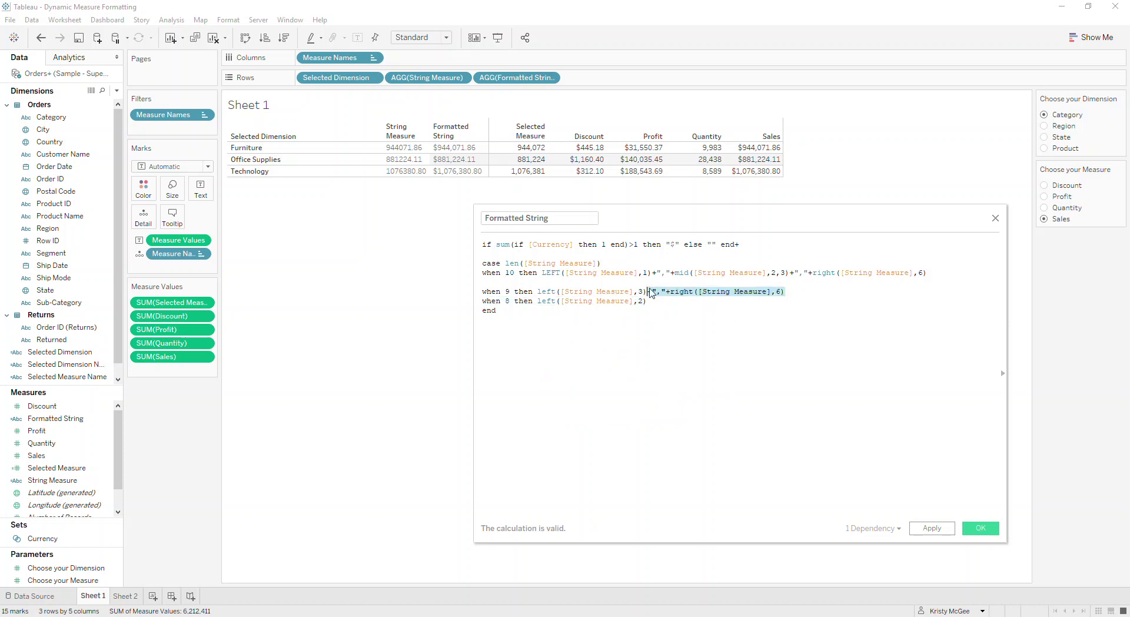
left_click(677, 302)
key("ctrl+v")
Step: Add the branch when 7 then left([String Measure],1)+","+right([String Measure],6), leave blank lines before end, and apply the calculation
key("Return")
type("when 7 then left(")
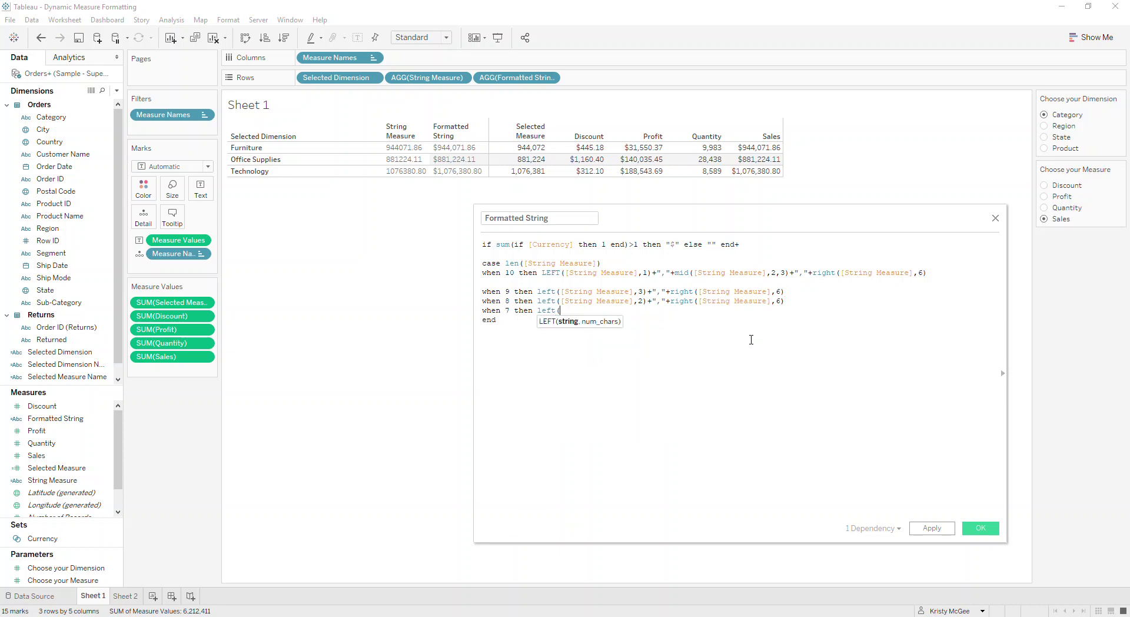
type("stri")
key("Return")
type(",1)")
key("ctrl+v")
key("Return")
key("Return")
type("when")
key("BackSpace")
key("BackSpace")
key("BackSpace")
key("BackSpace")
key("BackSpace")
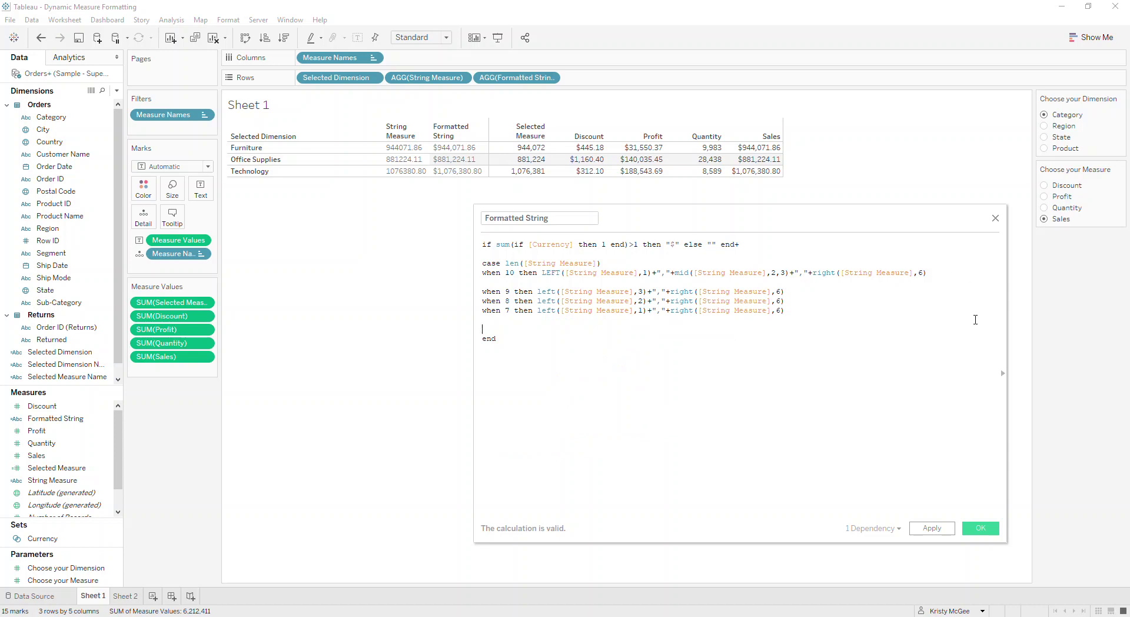
left_click(930, 528)
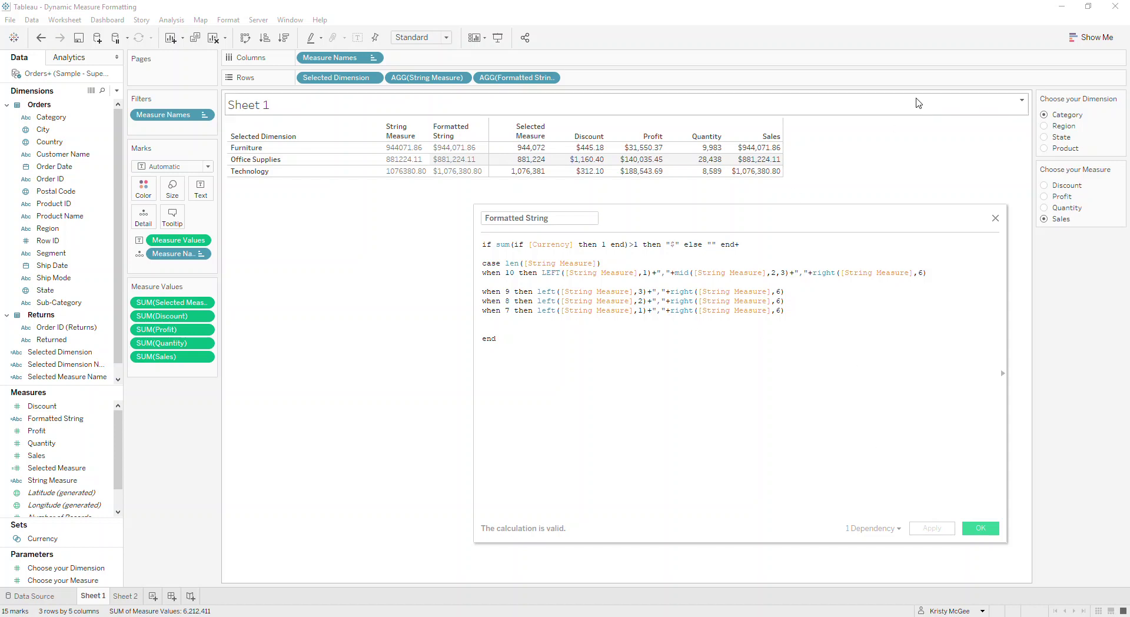
Step: Add an else branch returning [String Measure] below the when 7 branch, then apply the Formatted String calculation and close its editor
left_click(510, 323)
key("Return")
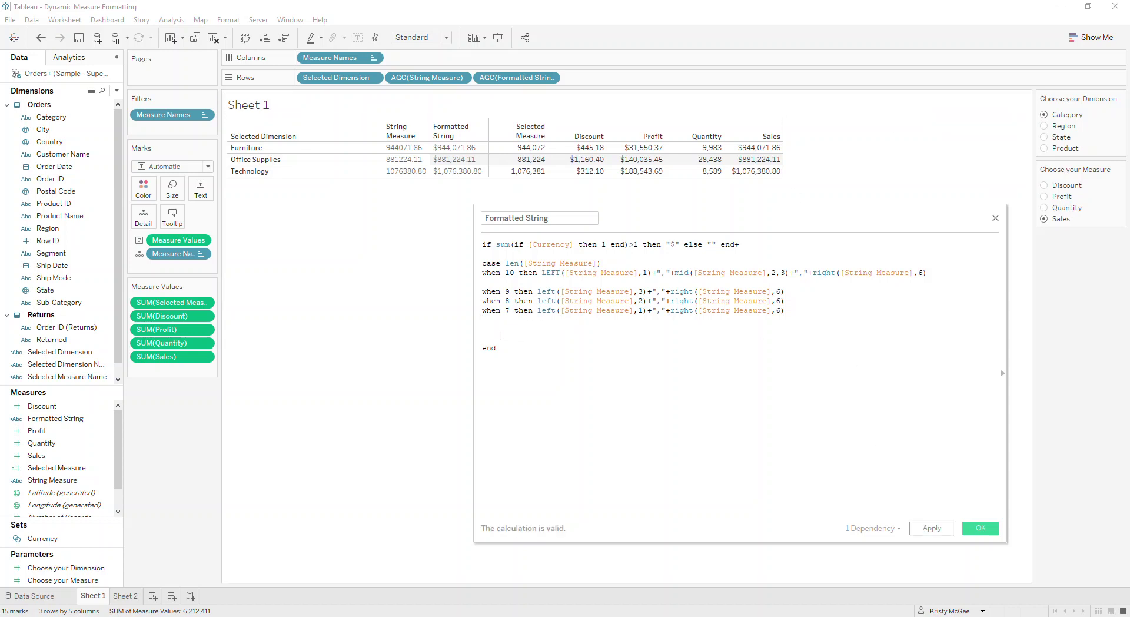
left_click_drag(383, 143, 422, 178)
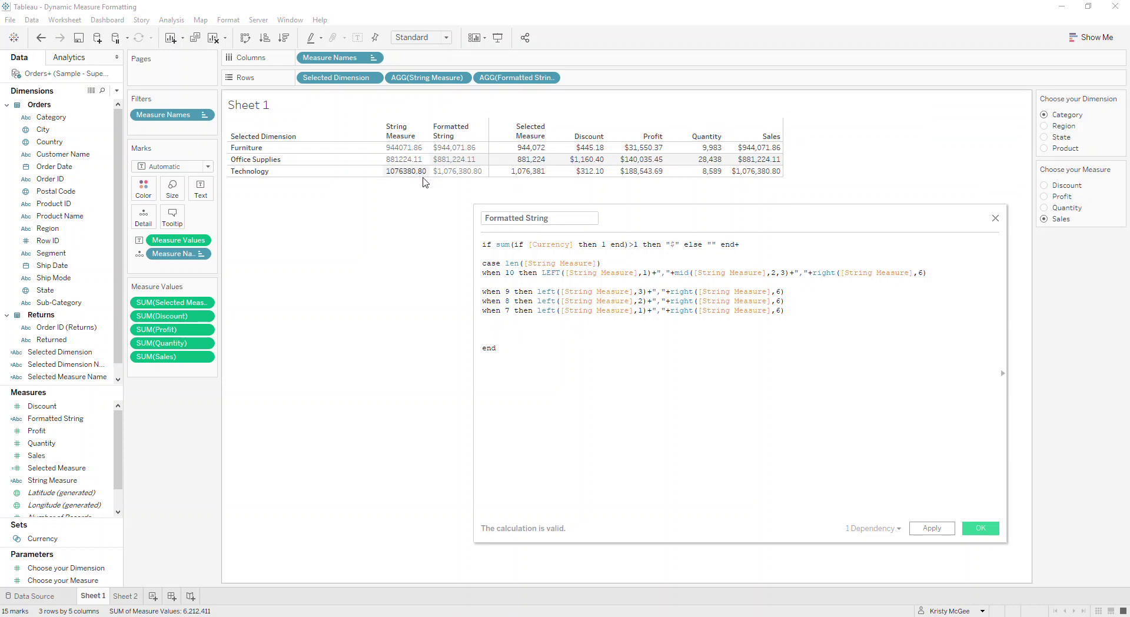
left_click_drag(424, 178, 425, 179)
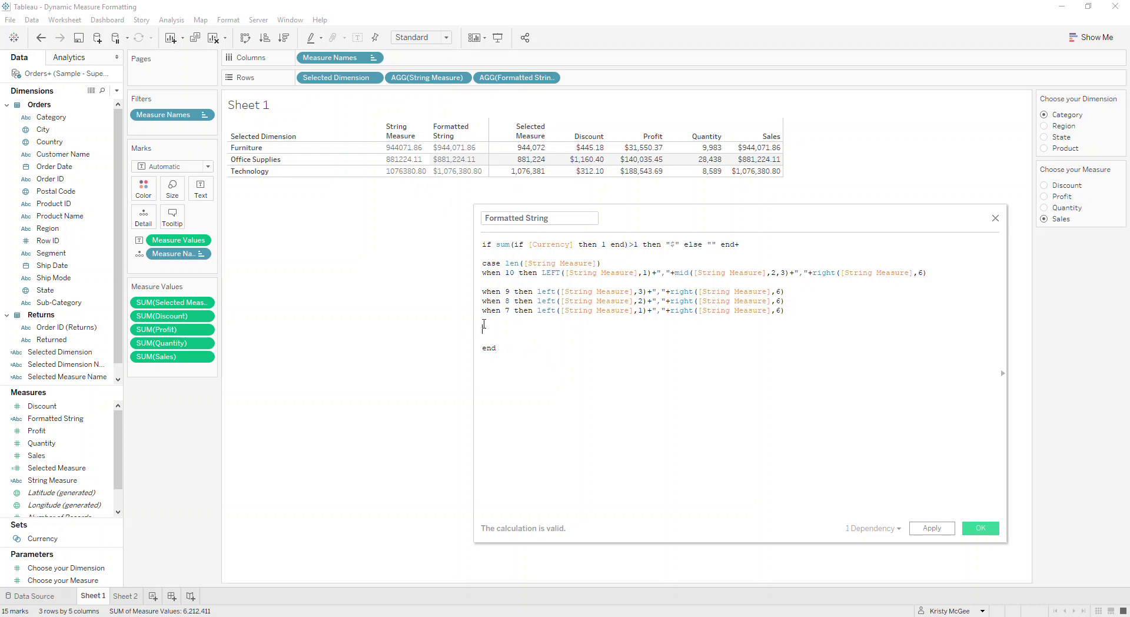
type("else")
key("Return")
type("string")
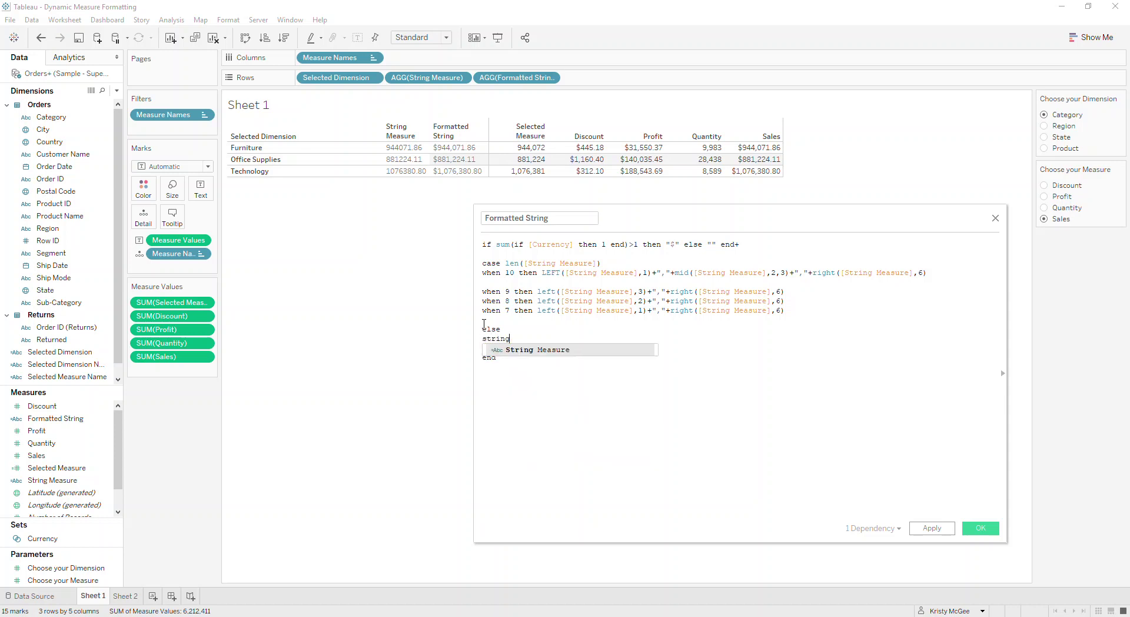
key("Return")
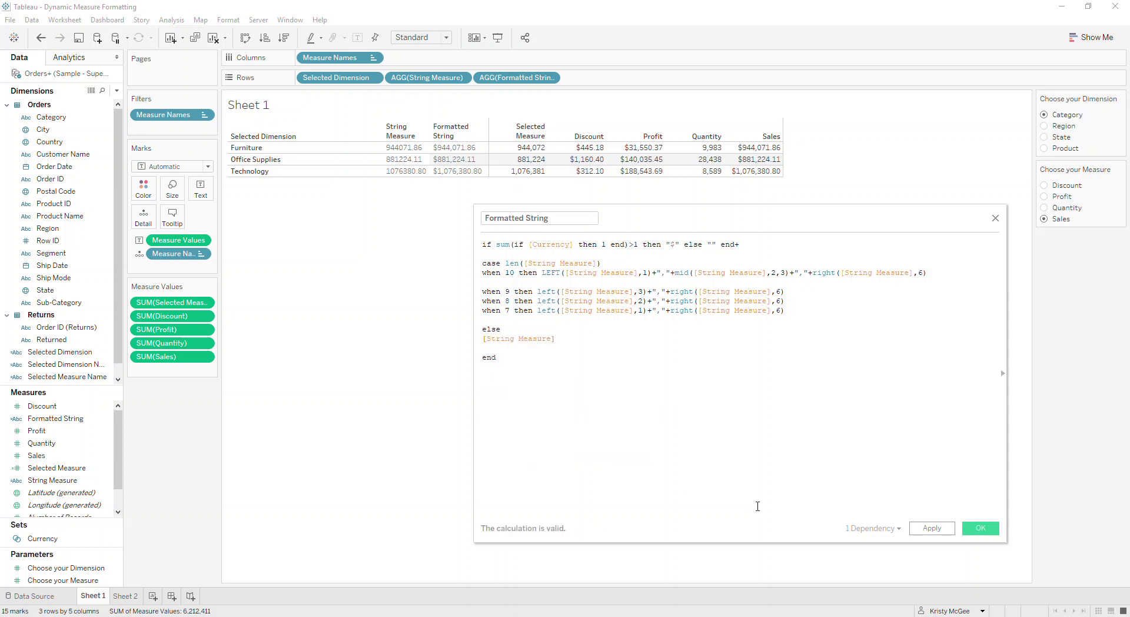
left_click(932, 528)
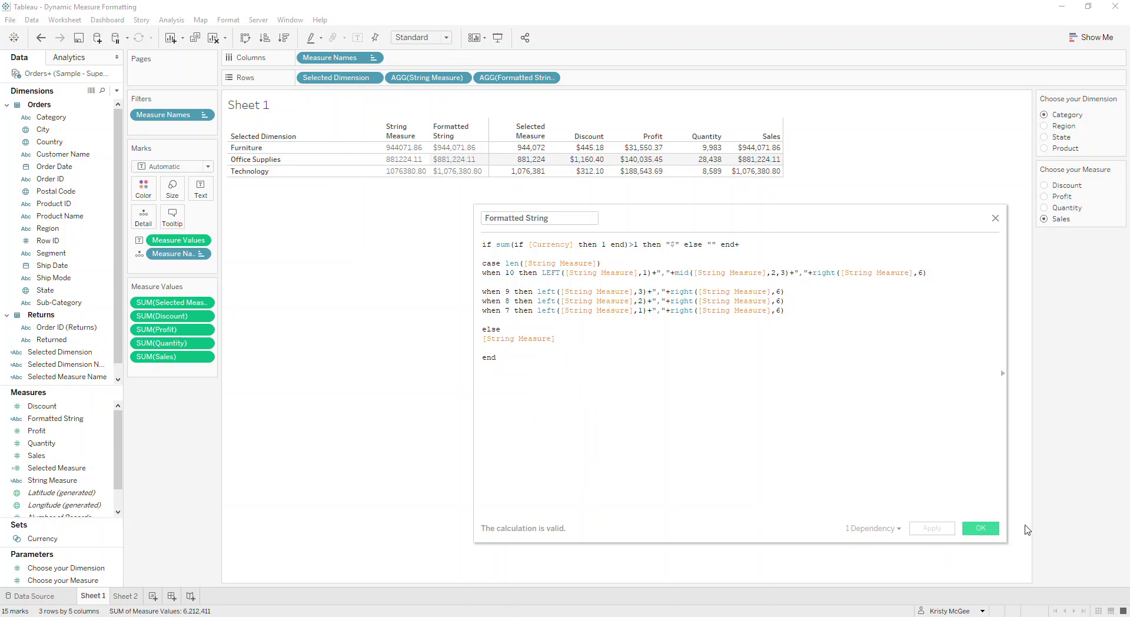
left_click(983, 528)
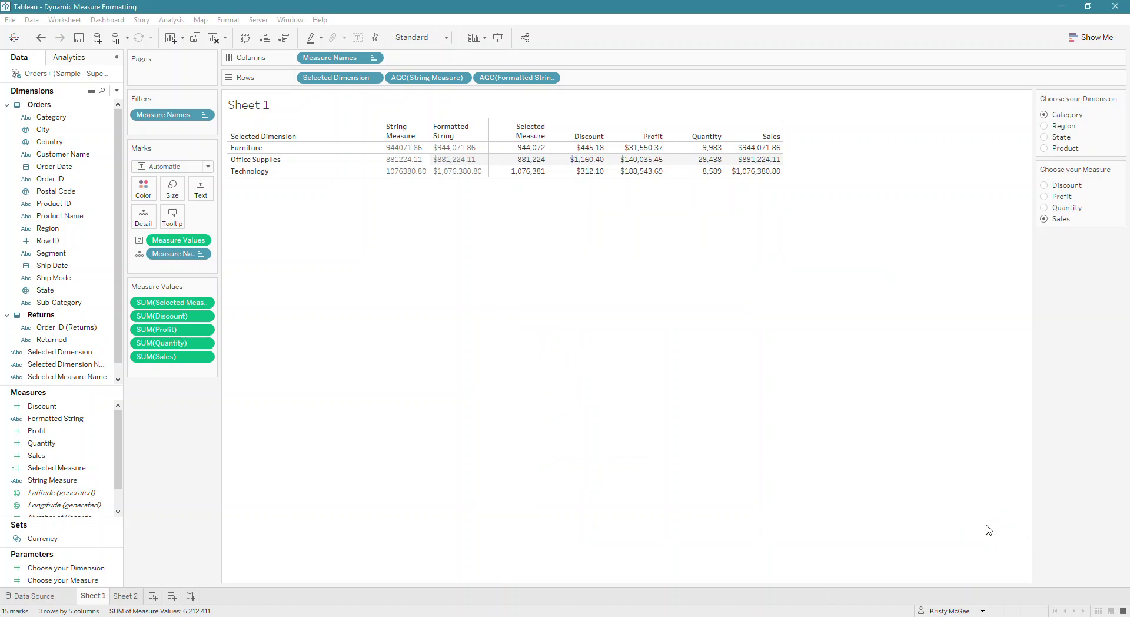
Step: Switch the chosen measure through Discount, Profit, Quantity and back to Sales to check the Formatted String column for each
left_click(1044, 186)
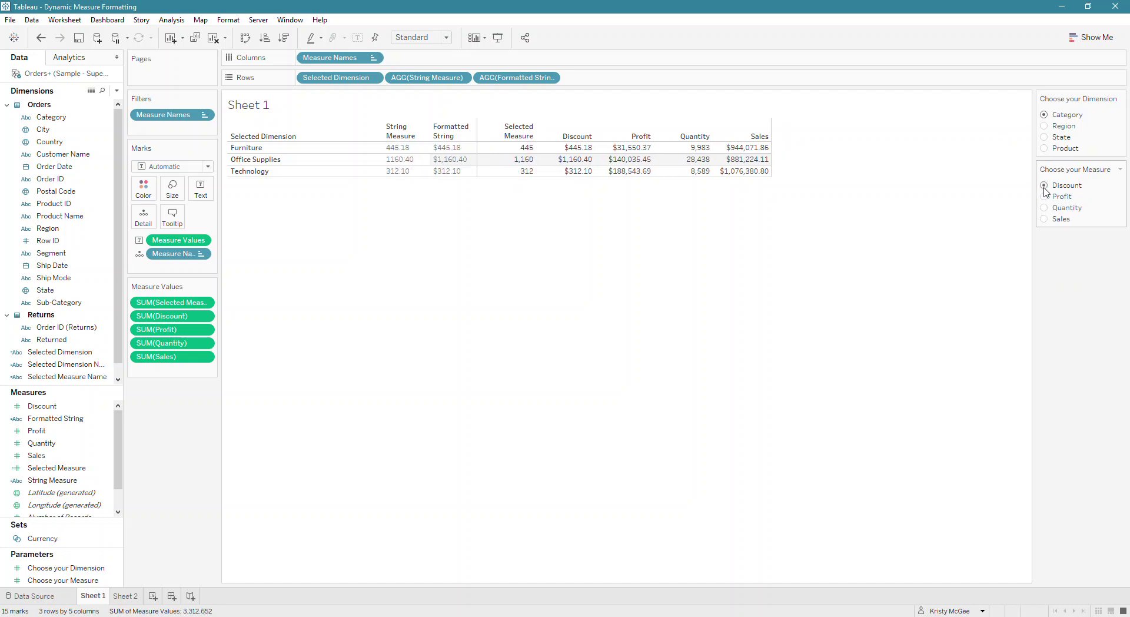
left_click(1045, 197)
left_click(1044, 185)
left_click(1044, 196)
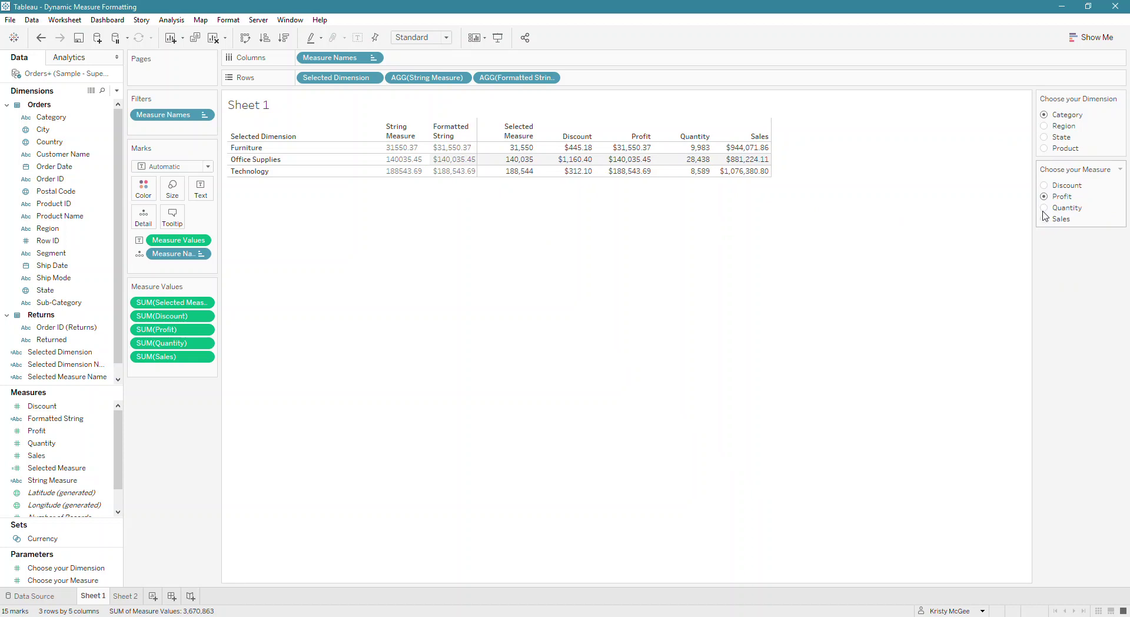
left_click(1044, 208)
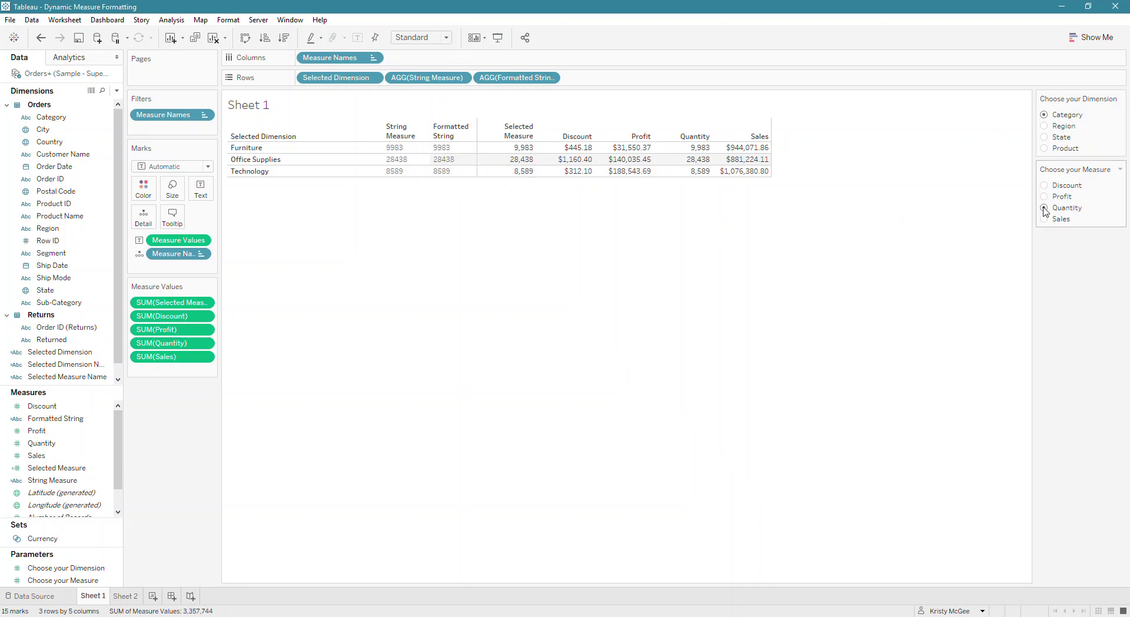
left_click(1045, 219)
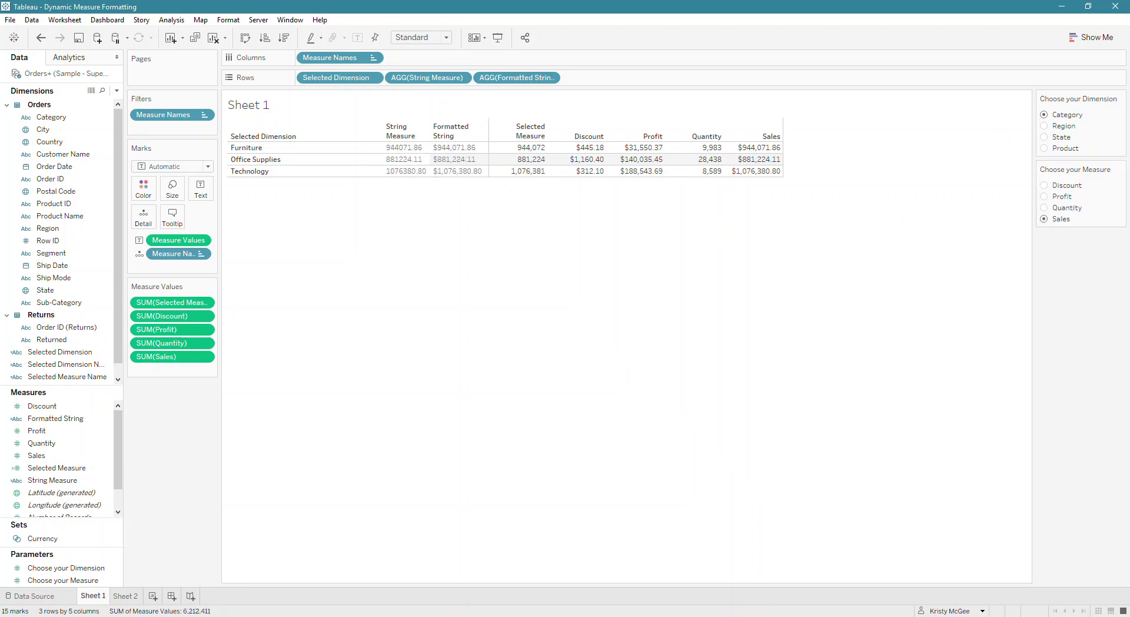